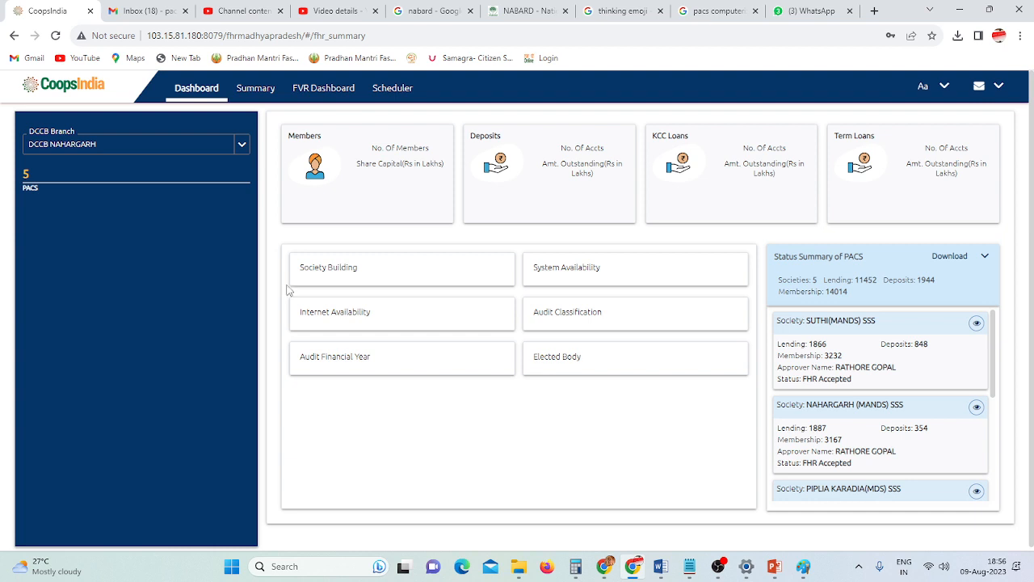
# Start the FVR for the NAHARGARH (MANDS) SSS society from the scheduler's Ready for FVR list.
pyautogui.click(396, 90)
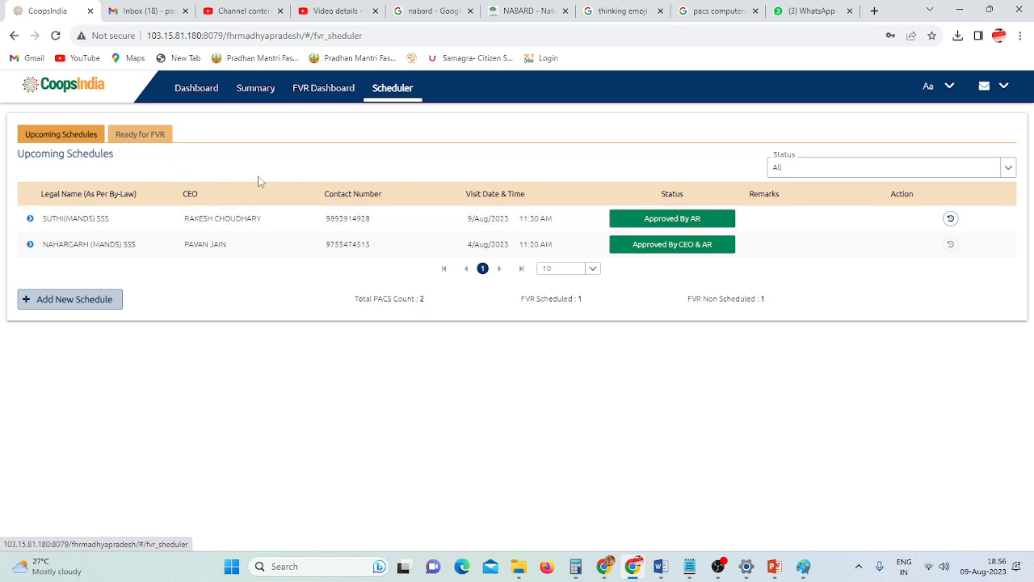
pyautogui.click(194, 93)
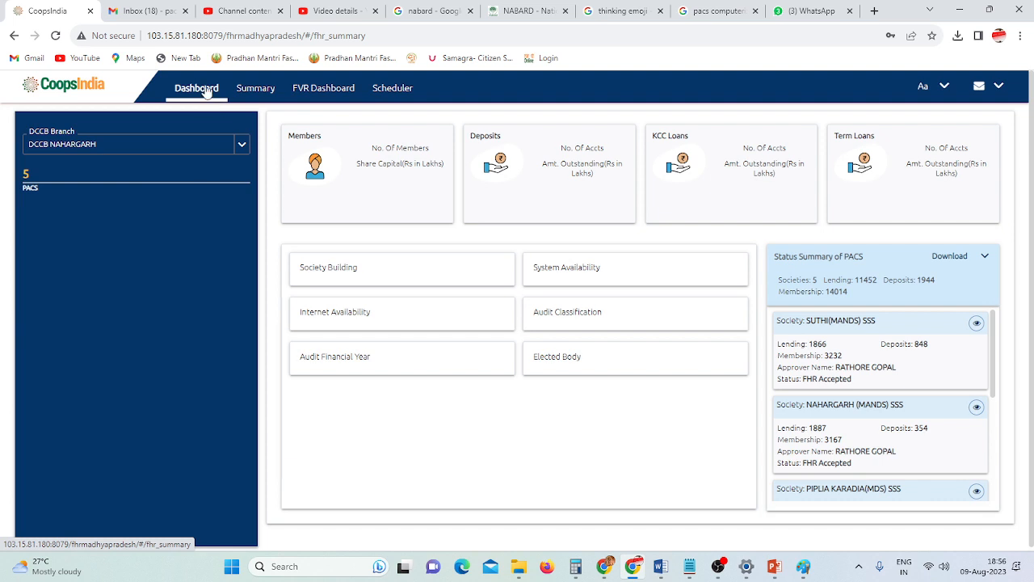
pyautogui.click(394, 94)
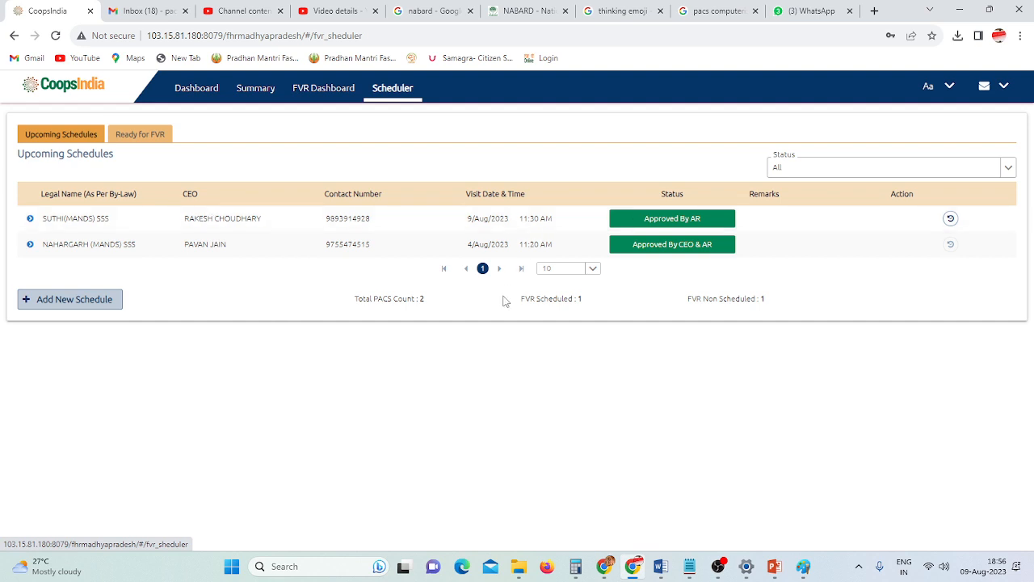
pyautogui.click(131, 136)
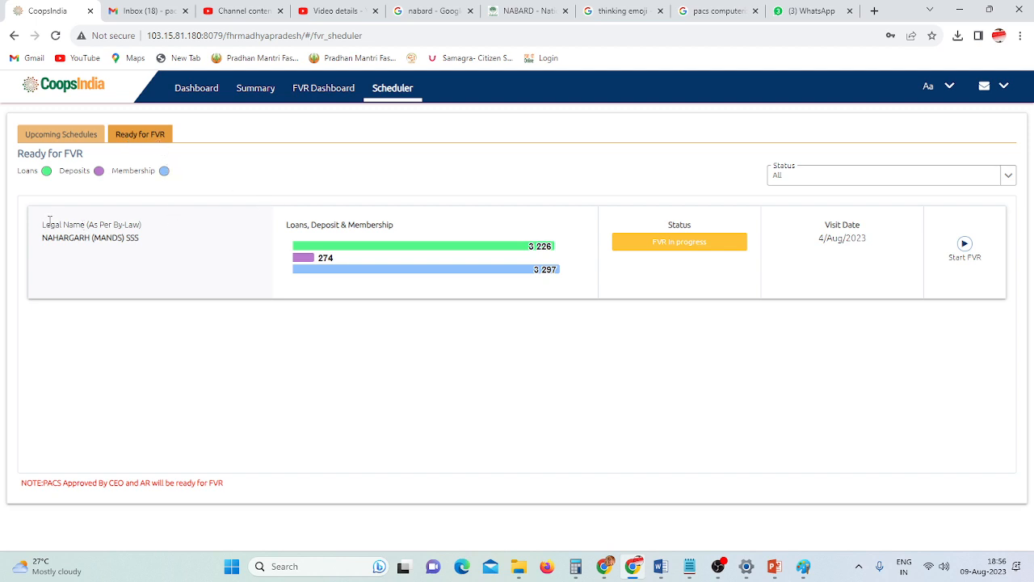
pyautogui.moveTo(49, 224); pyautogui.dragTo(674, 282)
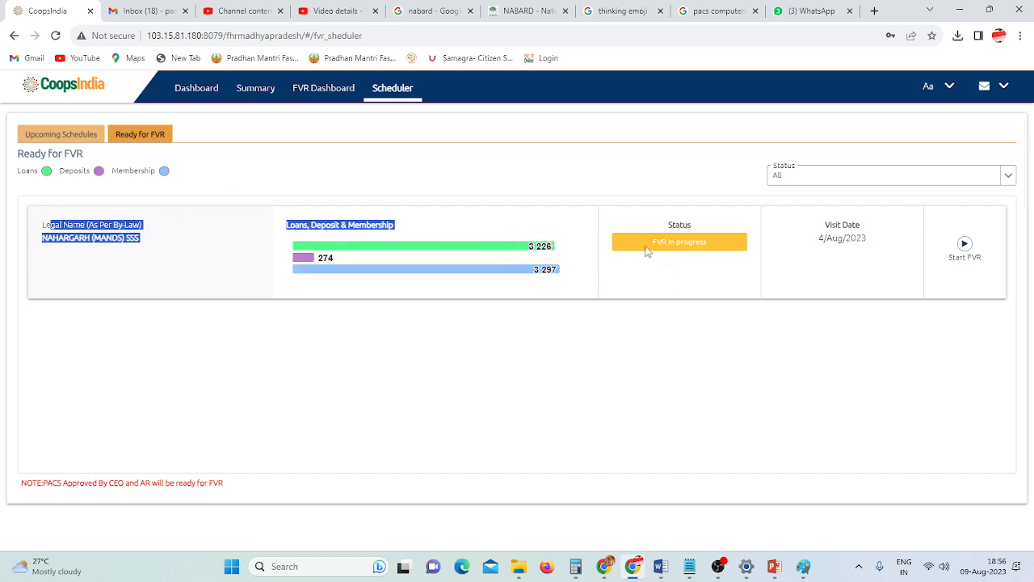
pyautogui.click(647, 250)
pyautogui.moveTo(820, 239); pyautogui.dragTo(854, 243)
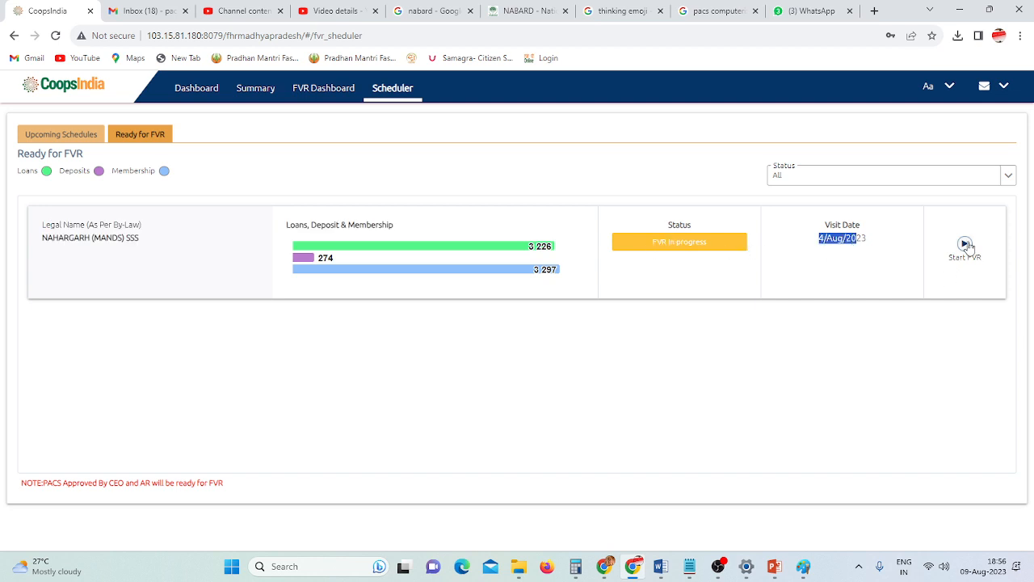
pyautogui.click(966, 244)
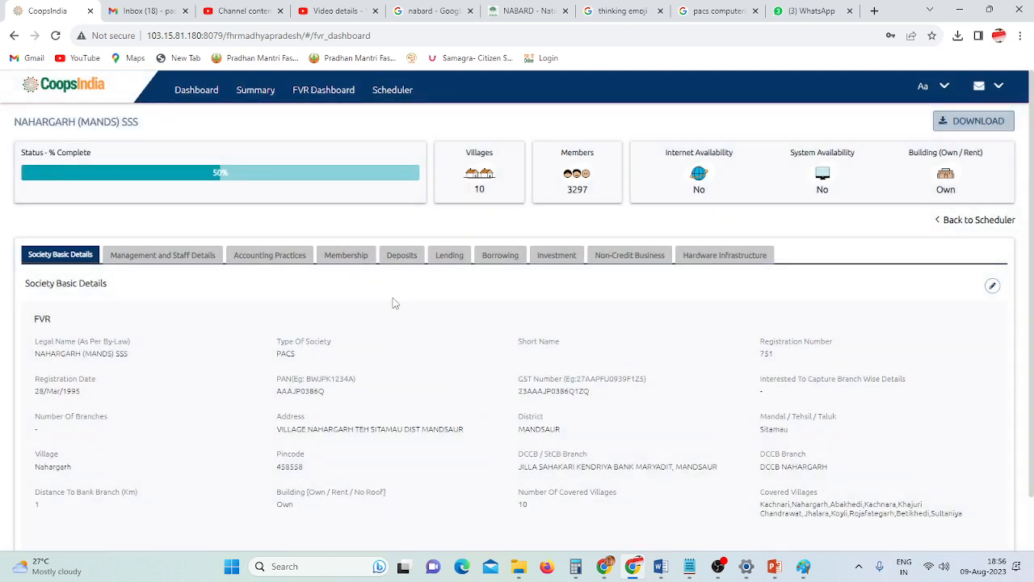
# Open the society basic details for editing, review them, and save to continue to the management and staff section.
pyautogui.click(993, 289)
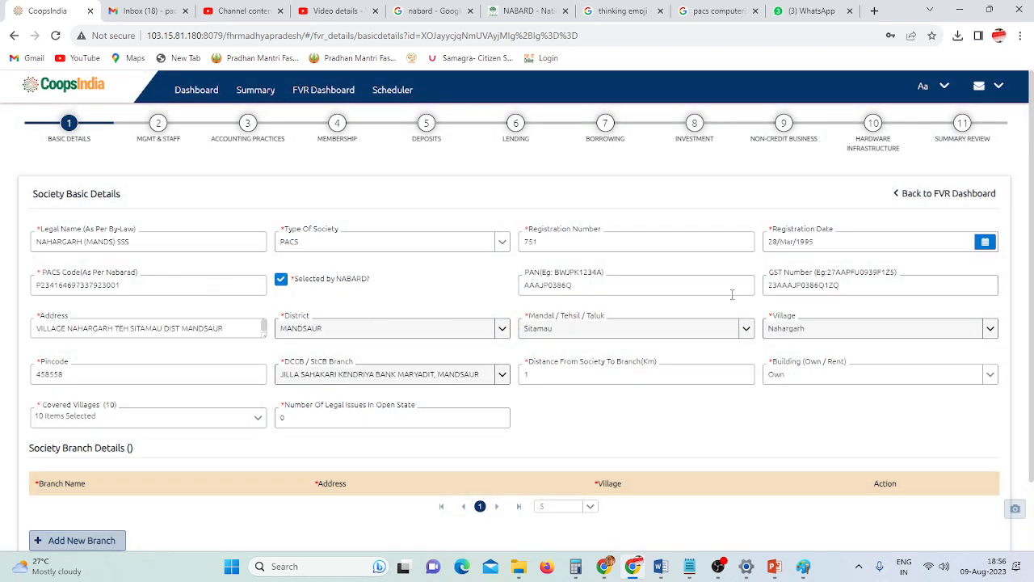
pyautogui.scroll(-1, 727, 321)
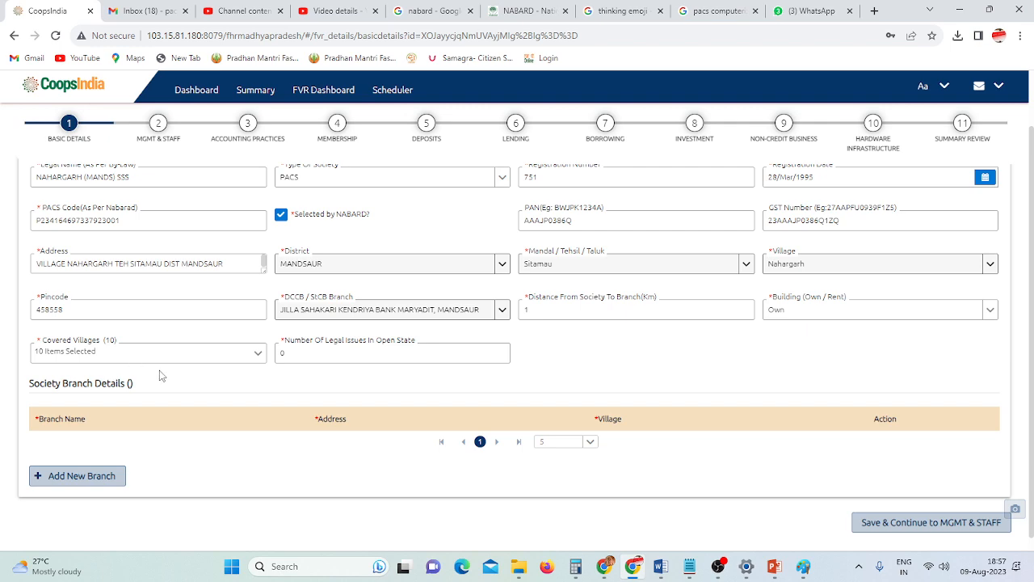
pyautogui.scroll(1, 160, 376)
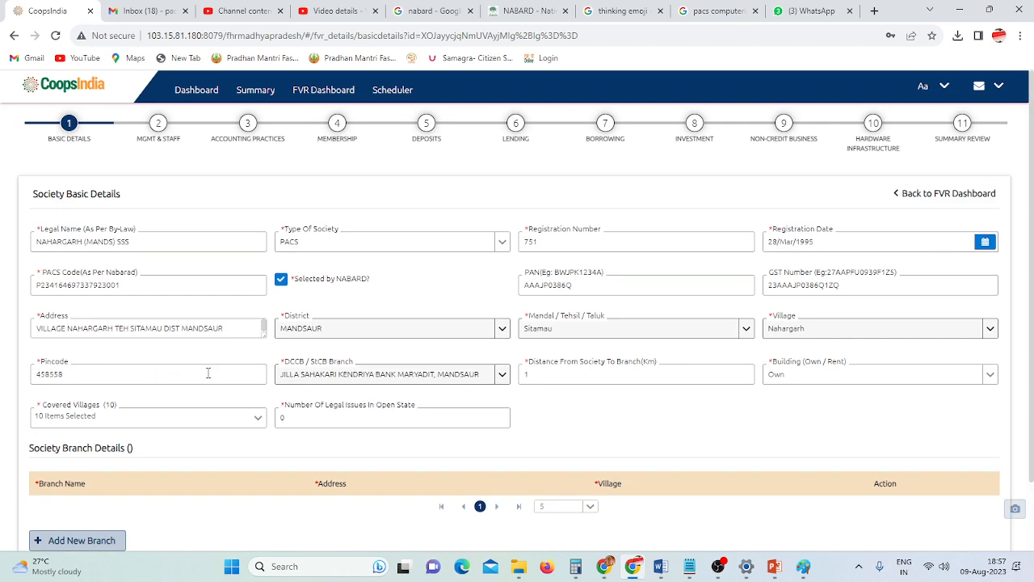
pyautogui.scroll(-1, 243, 376)
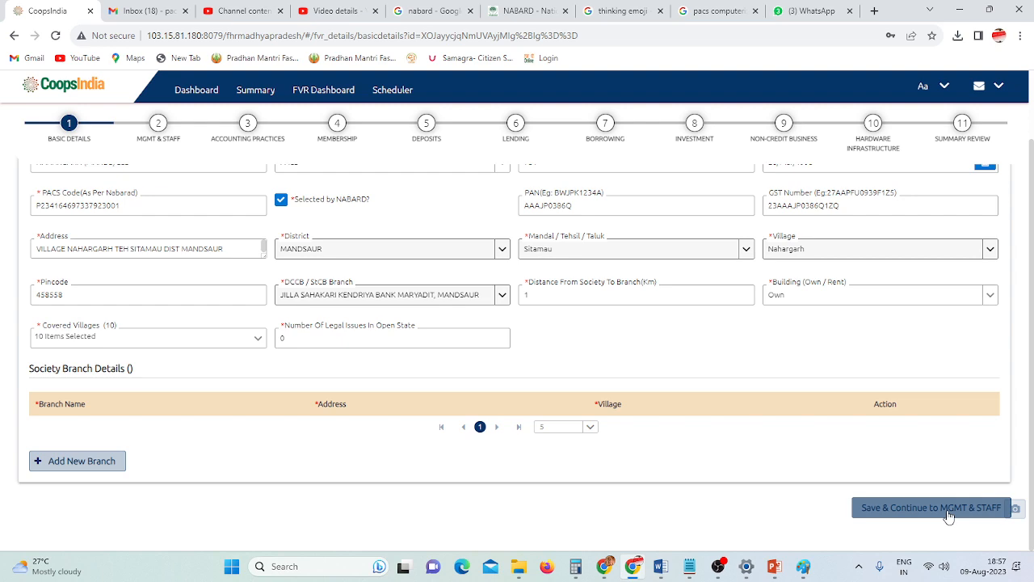
pyautogui.scroll(1, 447, 447)
pyautogui.scroll(-1, 448, 446)
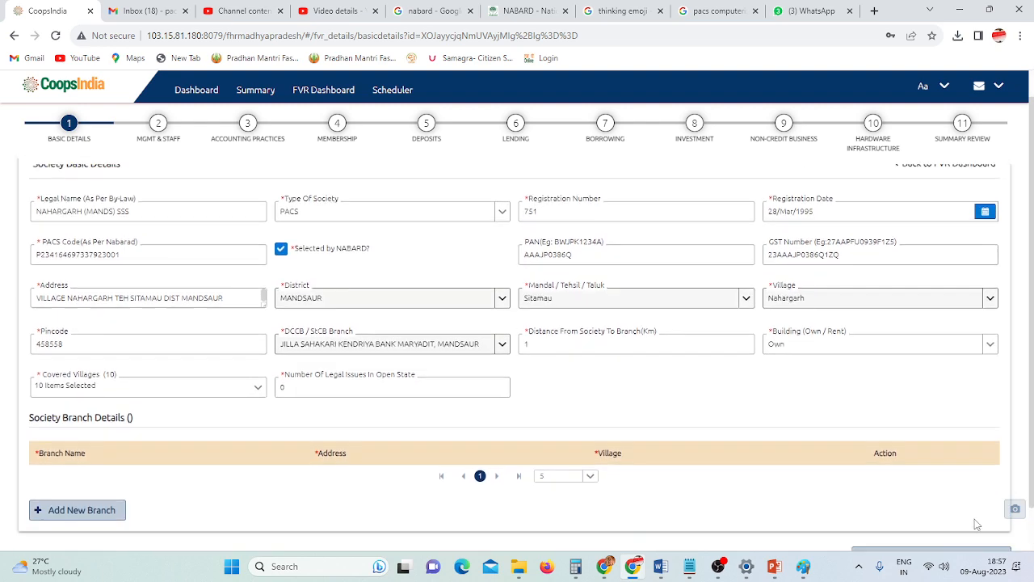
pyautogui.click(921, 506)
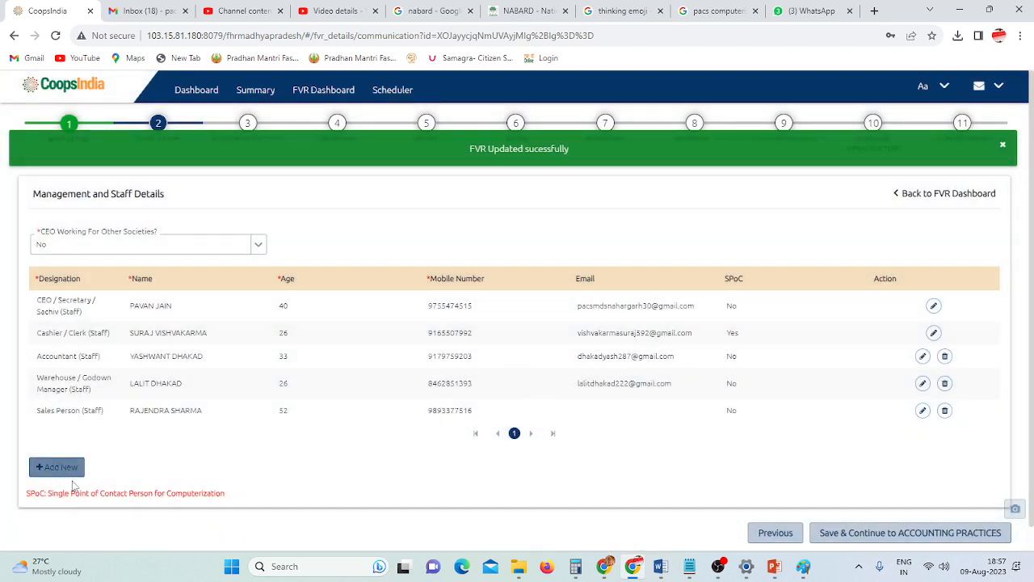
# Check the SPoC note and staff list, and save the management and staff details to continue to accounting practices.
pyautogui.moveTo(50, 501); pyautogui.dragTo(219, 505)
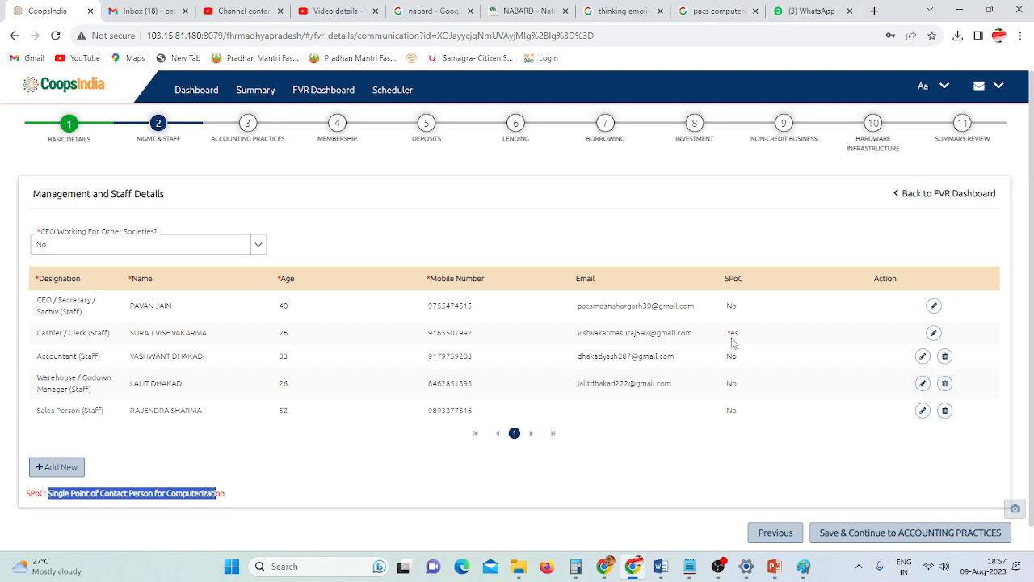
pyautogui.scroll(-1, 929, 494)
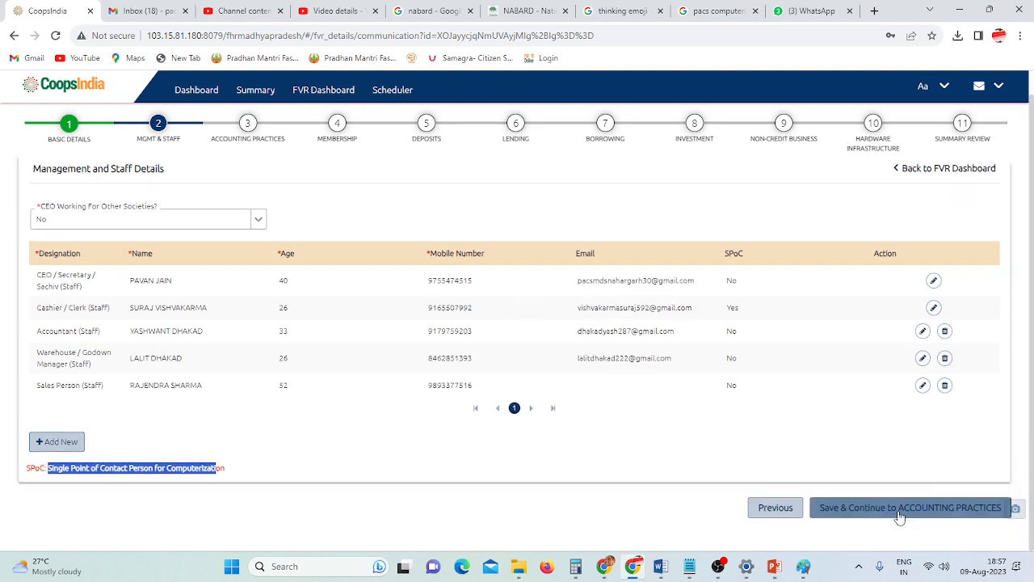
pyautogui.click(889, 507)
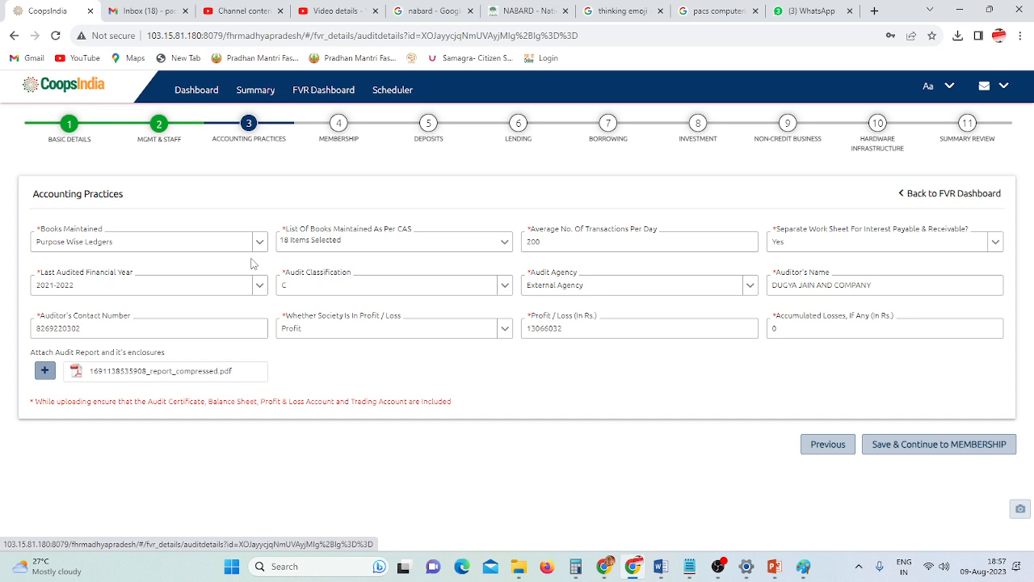
# Examine the choices for Books Maintained and the list of books maintained as per CAS.
pyautogui.click(185, 253)
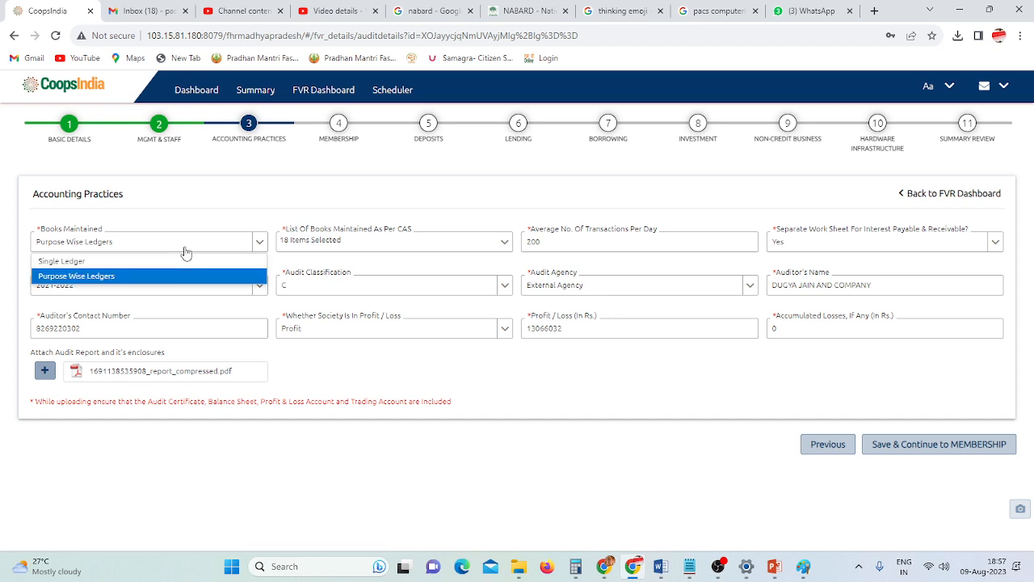
pyautogui.click(186, 253)
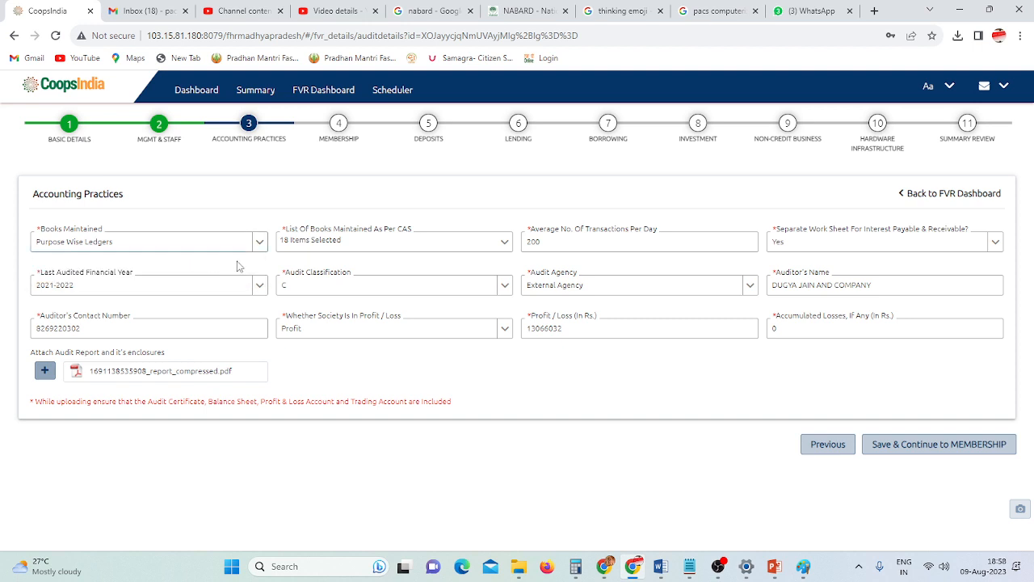
pyautogui.click(284, 242)
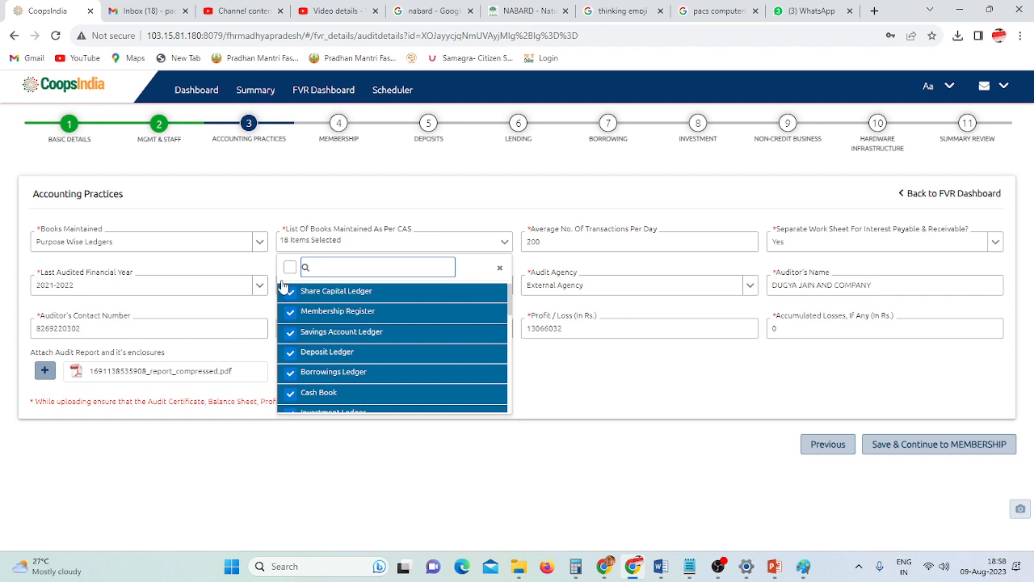
pyautogui.click(259, 245)
pyautogui.click(297, 198)
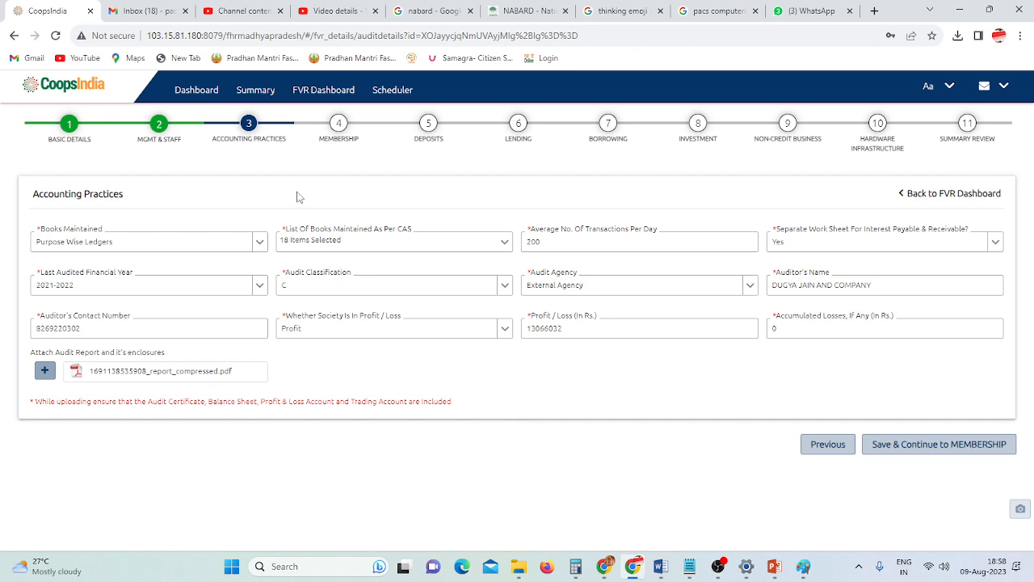
# Switch the portal's display language from English to Hindi.
pyautogui.click(947, 86)
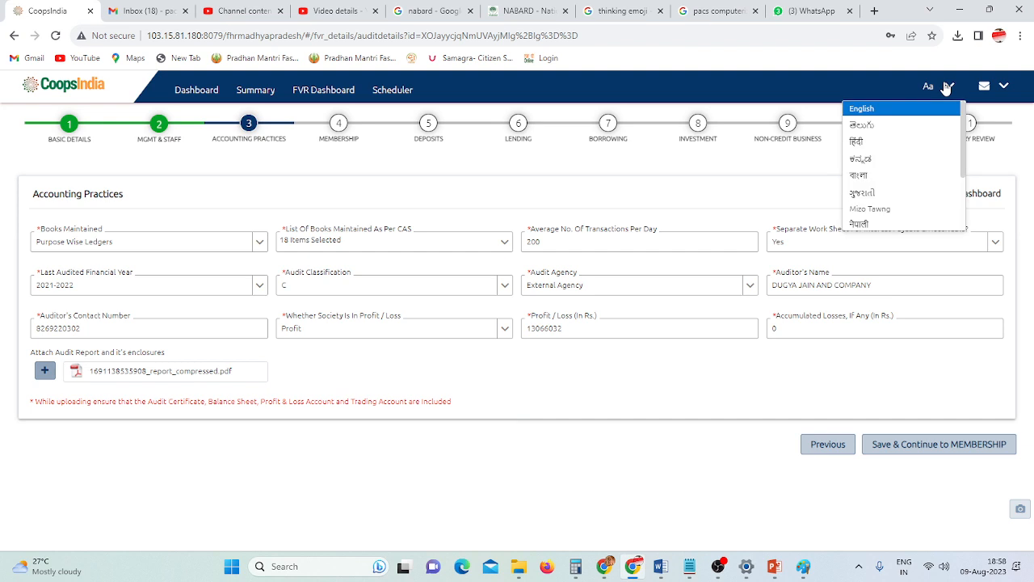
pyautogui.click(856, 141)
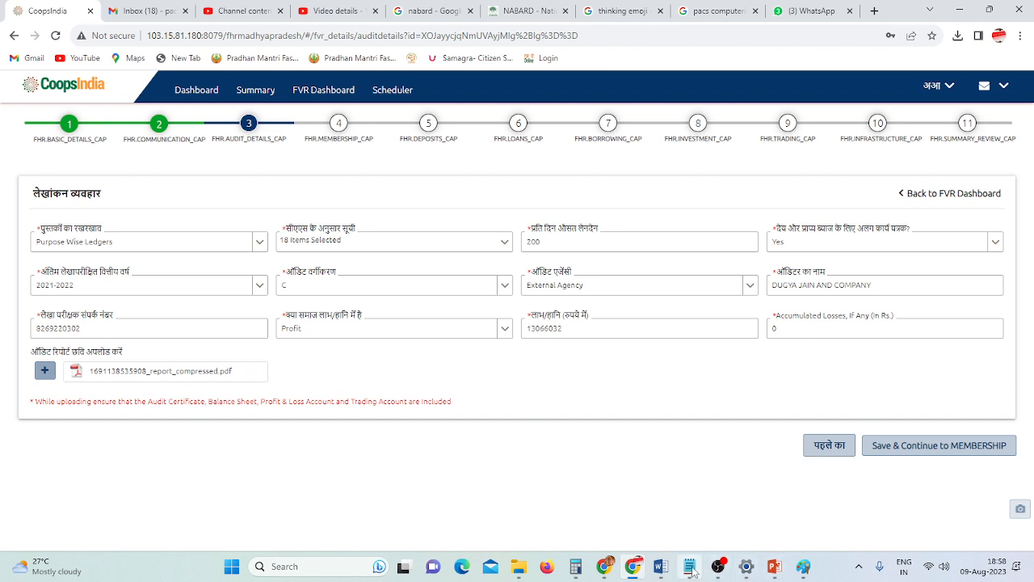
pyautogui.moveTo(692, 572)
# Read the note on required audit report enclosures, and save the accounting practices to continue to membership.
pyautogui.moveTo(37, 406); pyautogui.dragTo(450, 414)
pyautogui.click(152, 410)
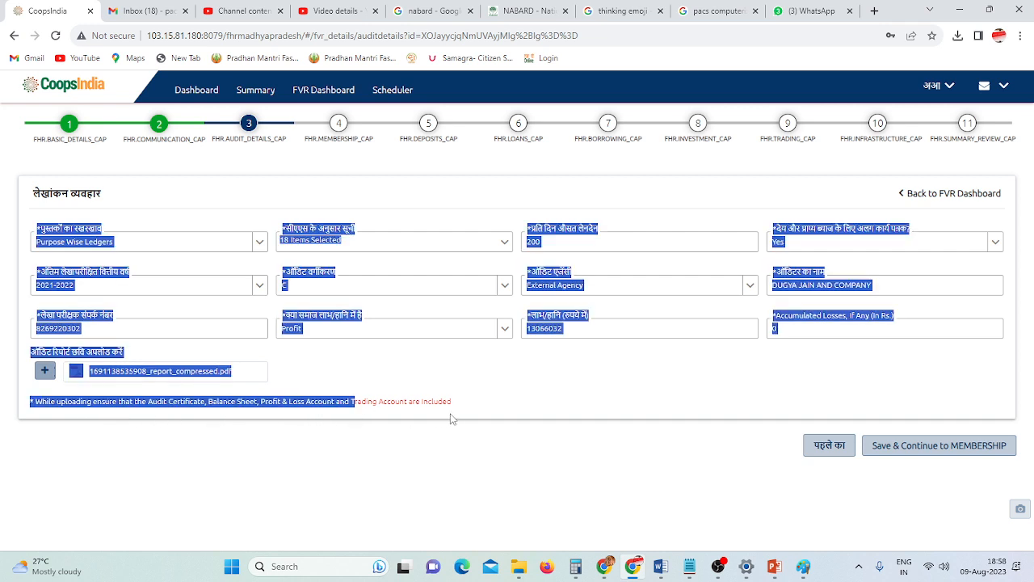
pyautogui.click(430, 410)
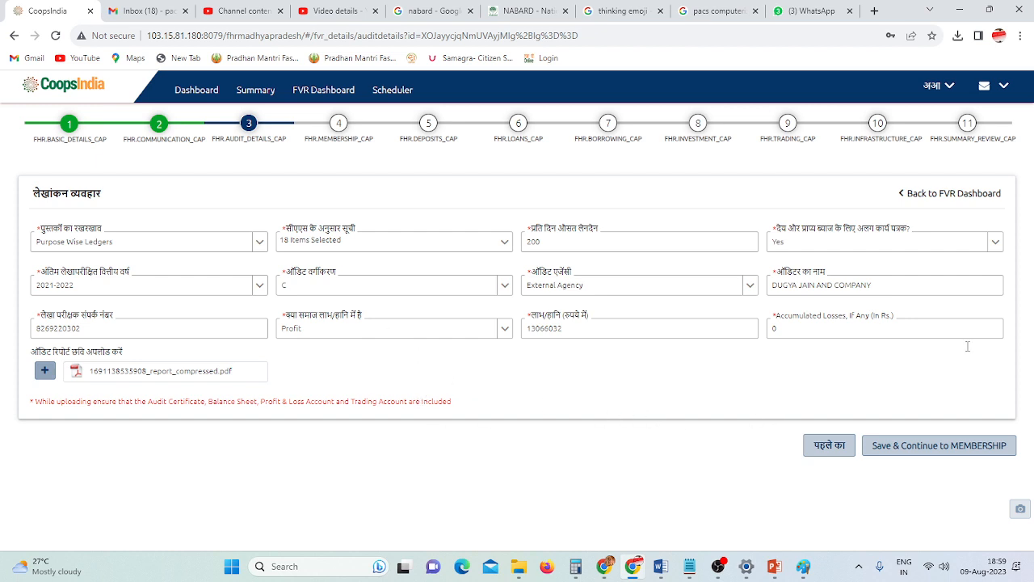
pyautogui.click(949, 449)
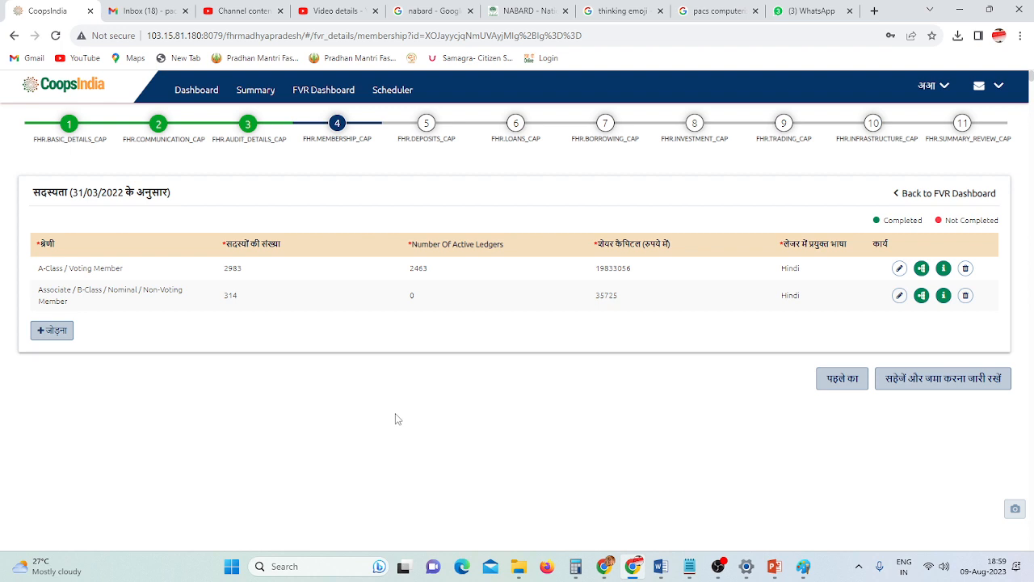
# Edit and save the A-Class / Voting Member row without changes, and open its process questionnaire.
pyautogui.click(896, 270)
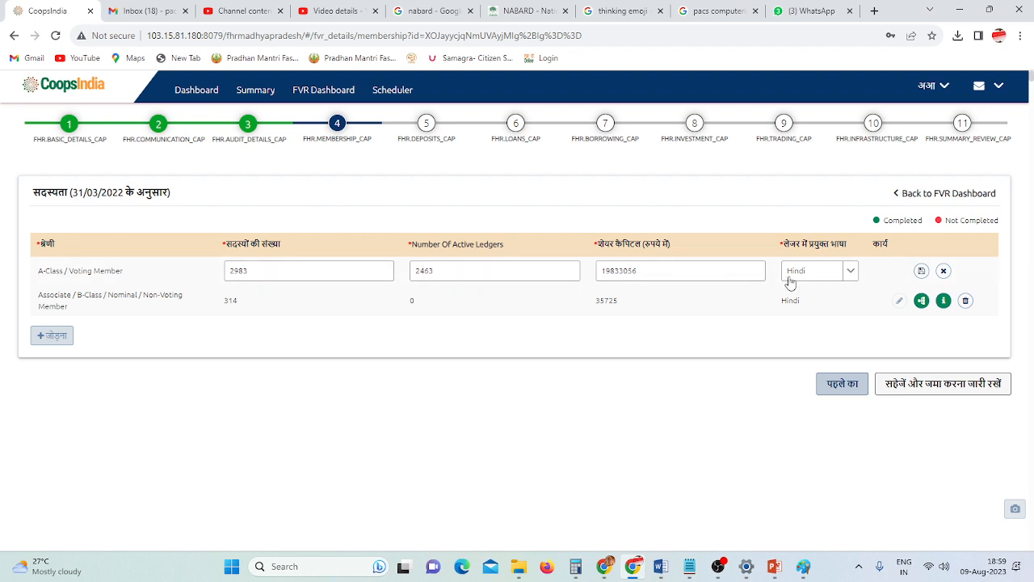
pyautogui.click(921, 271)
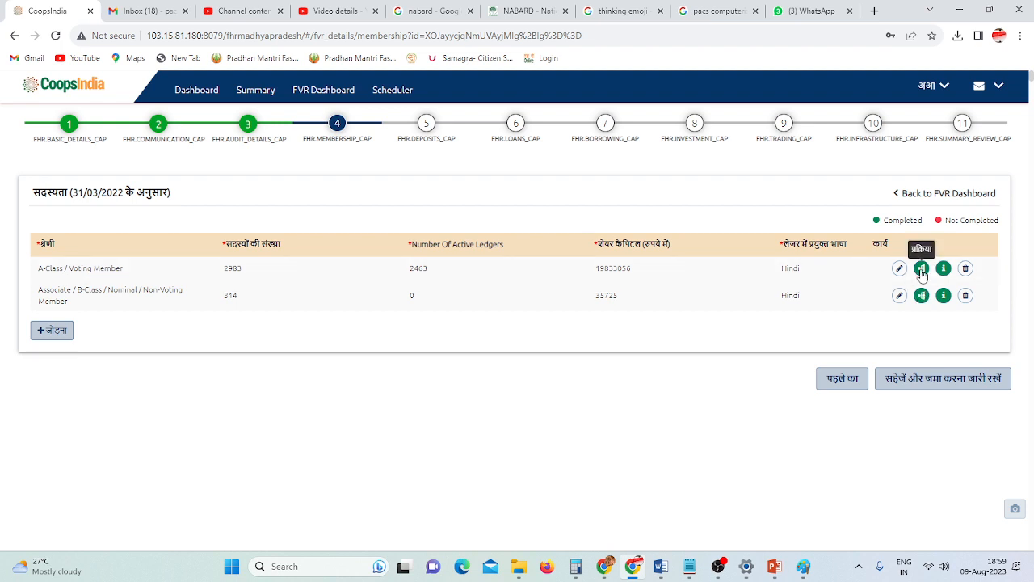
pyautogui.click(921, 268)
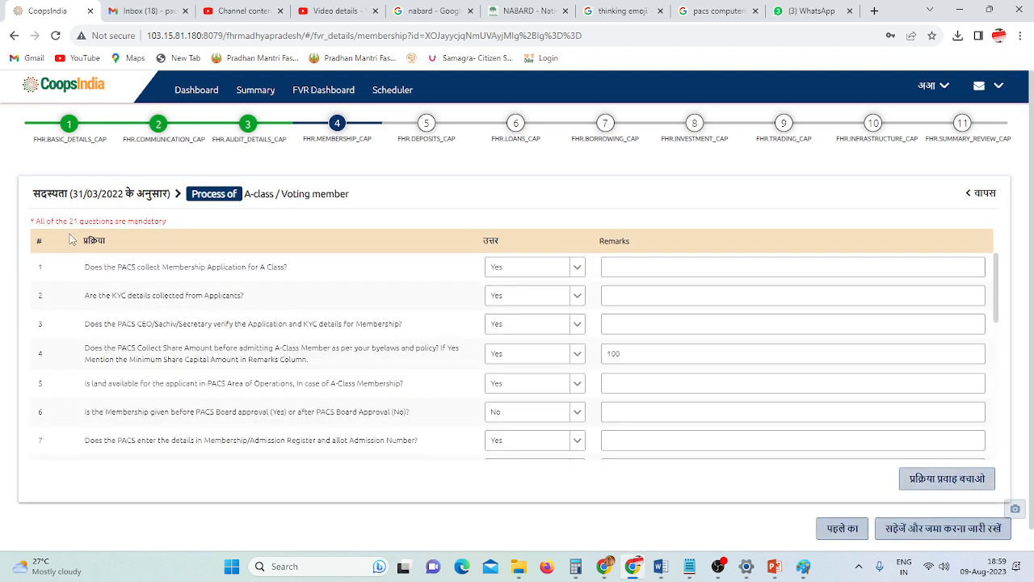
# Examine the mandatory process questions for A-class / Voting member, including membership application, KYC verification and the minimum share capital remark.
pyautogui.moveTo(72, 223); pyautogui.dragTo(127, 222)
pyautogui.scroll(-3, 507, 382)
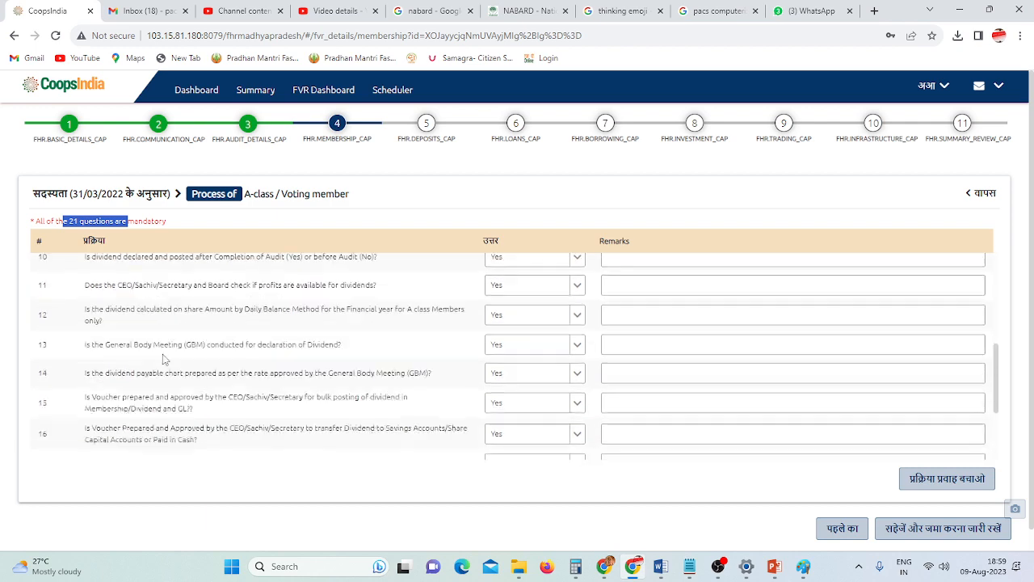
pyautogui.scroll(2, 507, 381)
pyautogui.scroll(1, 508, 381)
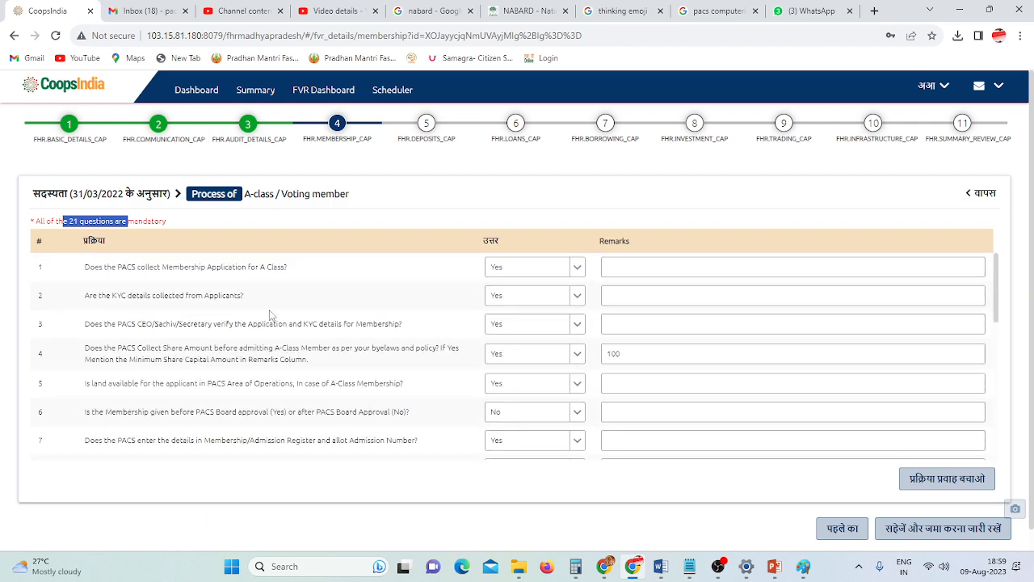
pyautogui.moveTo(84, 270); pyautogui.dragTo(283, 281)
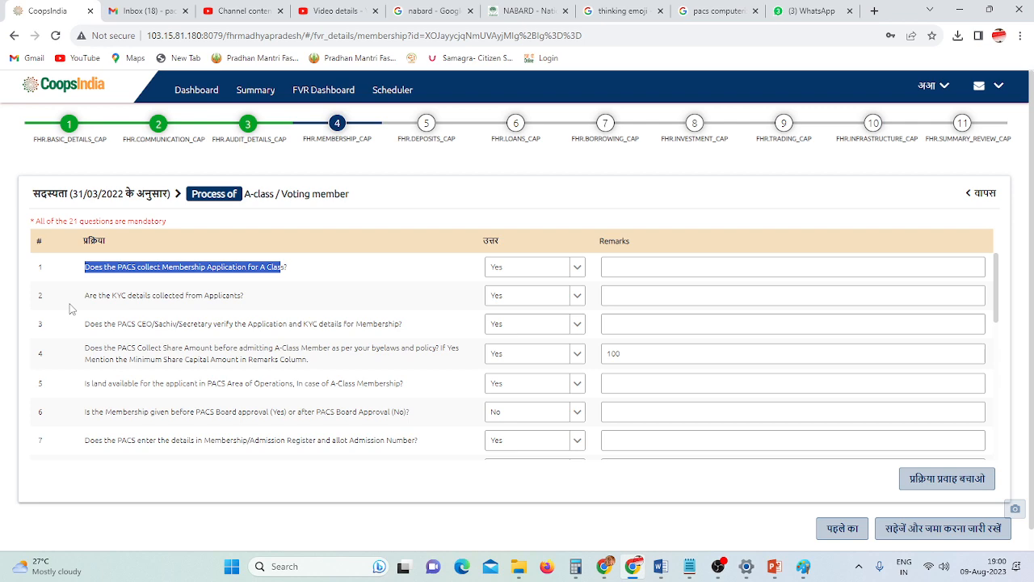
pyautogui.scroll(-5, 458, 374)
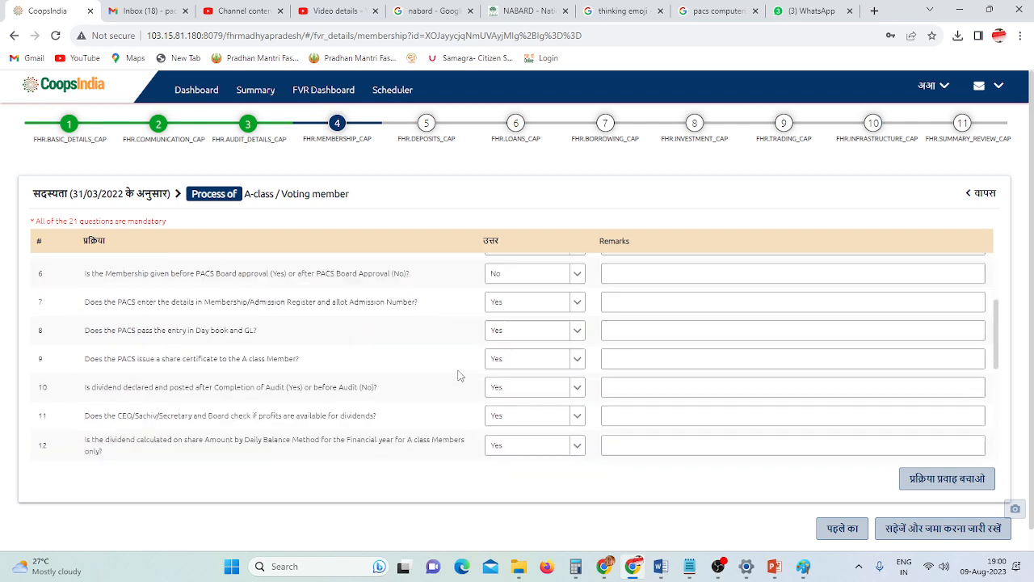
pyautogui.scroll(5, 201, 376)
pyautogui.moveTo(90, 296); pyautogui.dragTo(234, 336)
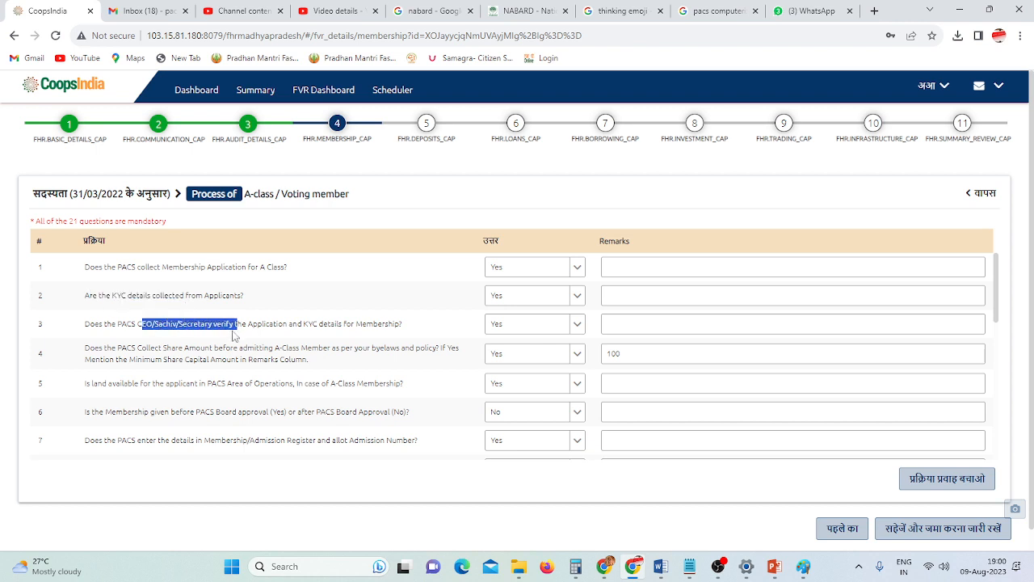
pyautogui.tripleClick(184, 359)
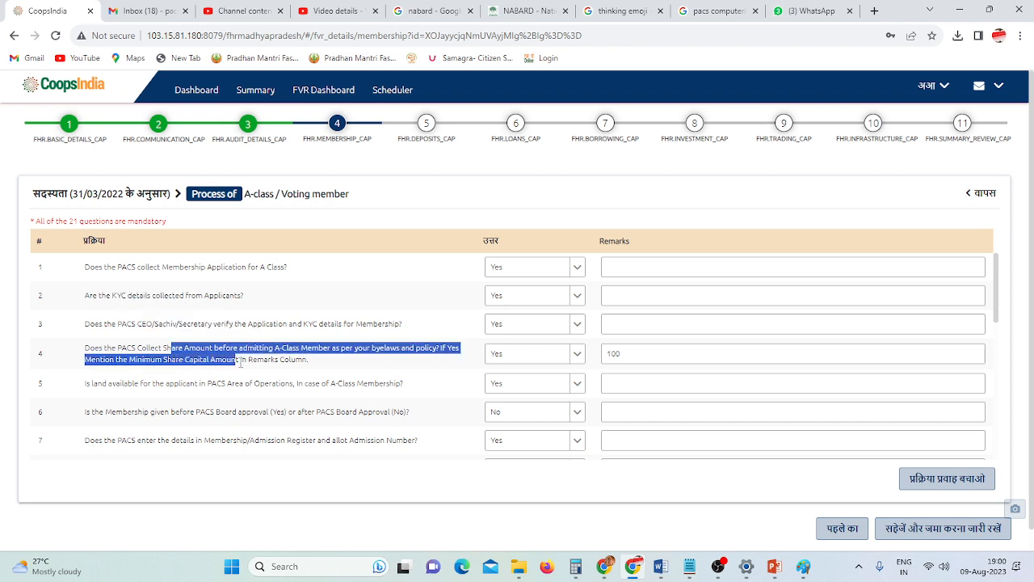
pyautogui.click(262, 358)
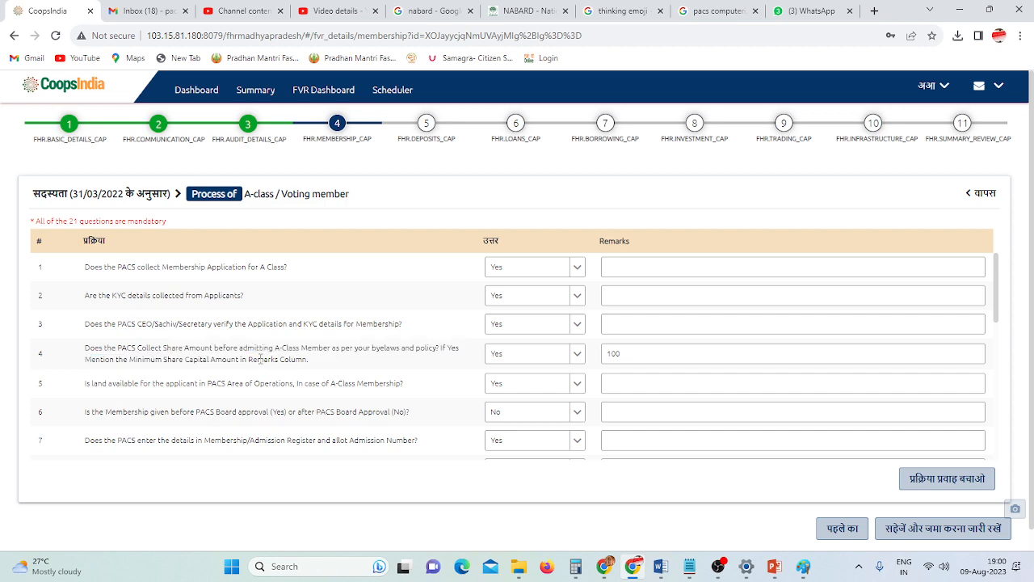
pyautogui.scroll(-8, 273, 379)
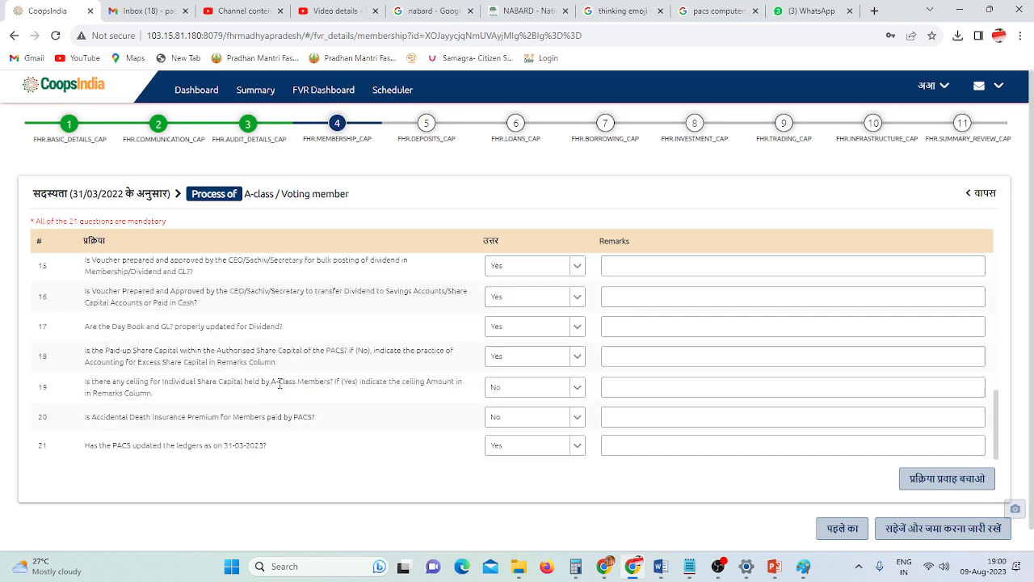
pyautogui.scroll(8, 254, 398)
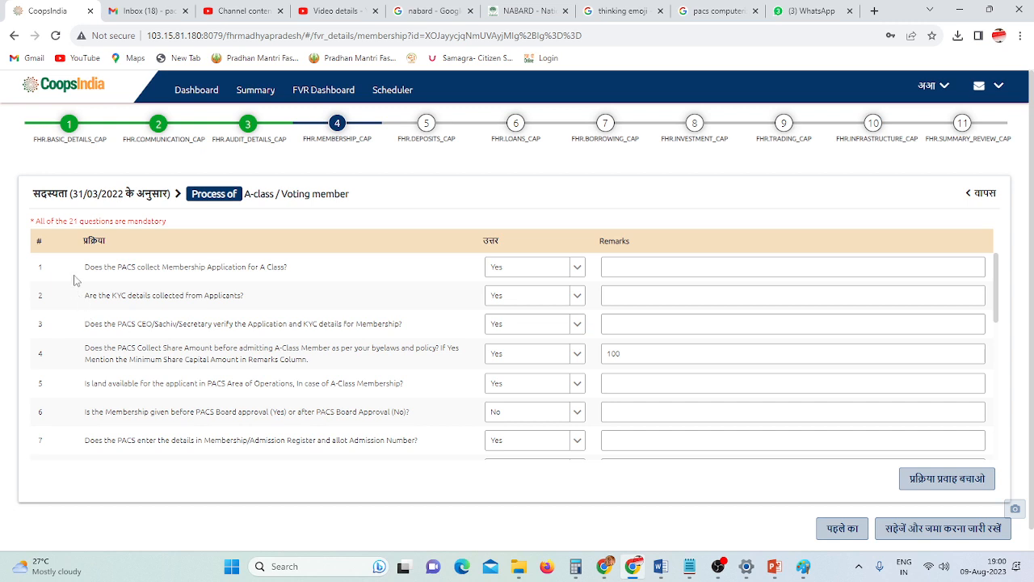
# Copy the first A-class process question and search Google for "translate" in a new browser tab.
pyautogui.moveTo(79, 277); pyautogui.dragTo(291, 275)
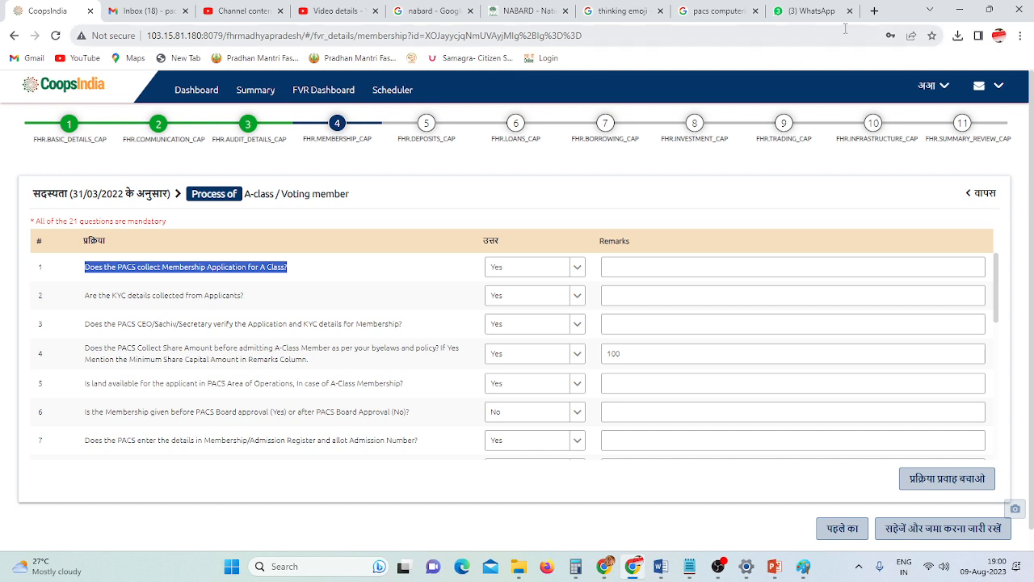
pyautogui.click(874, 11)
pyautogui.click(803, 35)
pyautogui.write('t')
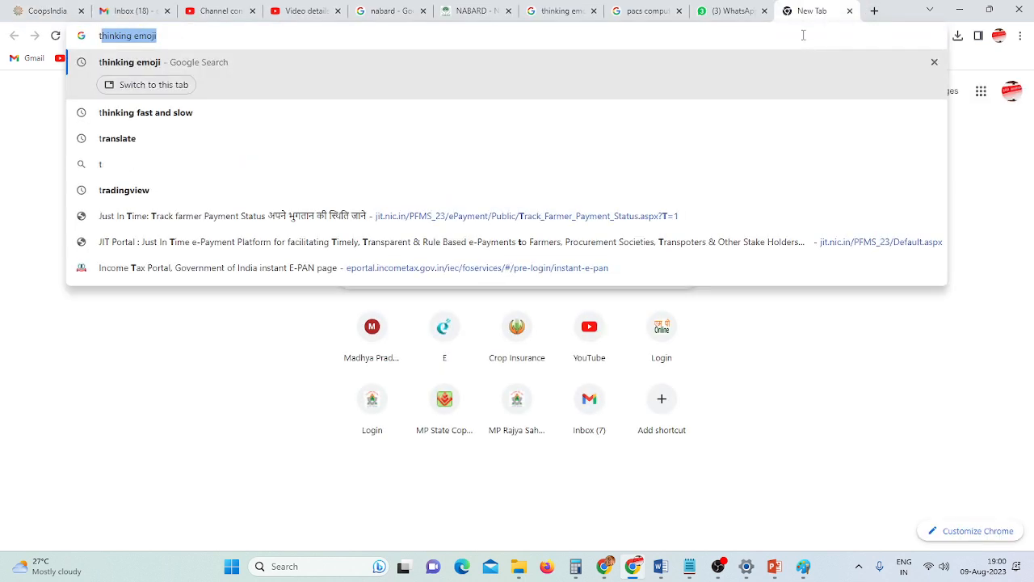
pyautogui.write('ra')
pyautogui.press('Return')
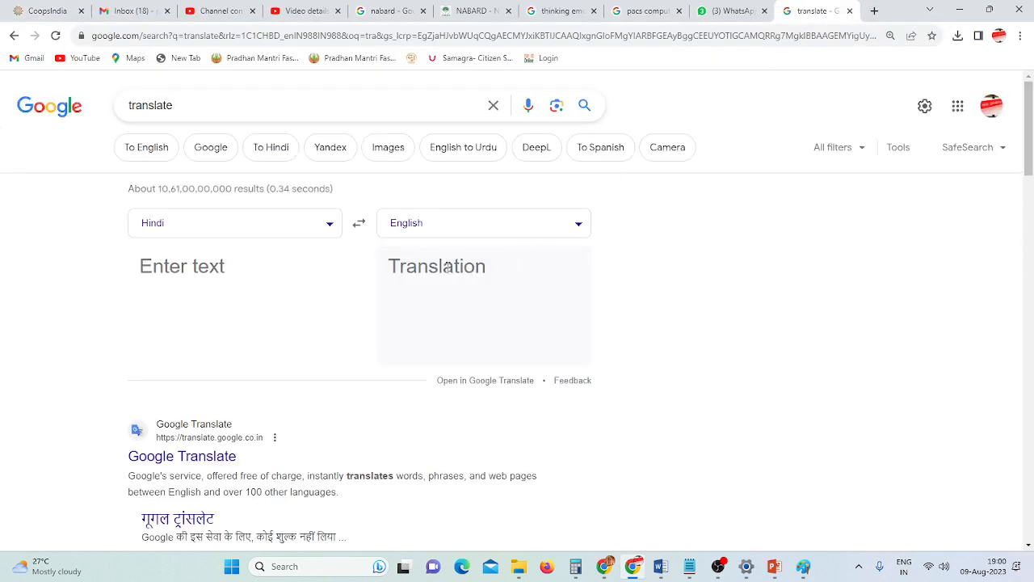
# Translate "Does the PACS collect Membership Application for A Class?" into Hindi.
pyautogui.click(175, 267)
pyautogui.write('Does the PACS collect Membership Application for A Class?')
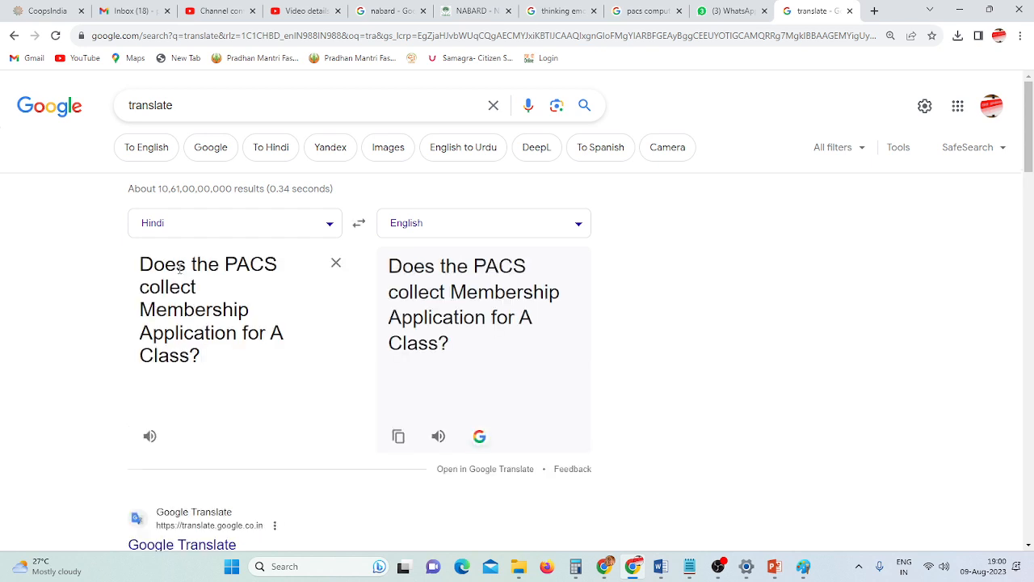
pyautogui.click(441, 227)
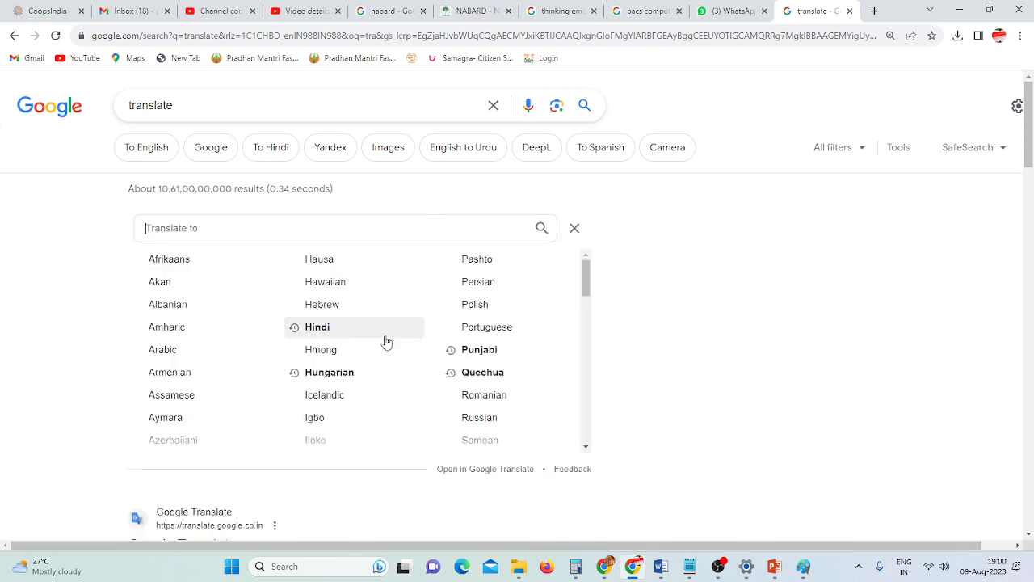
pyautogui.click(323, 337)
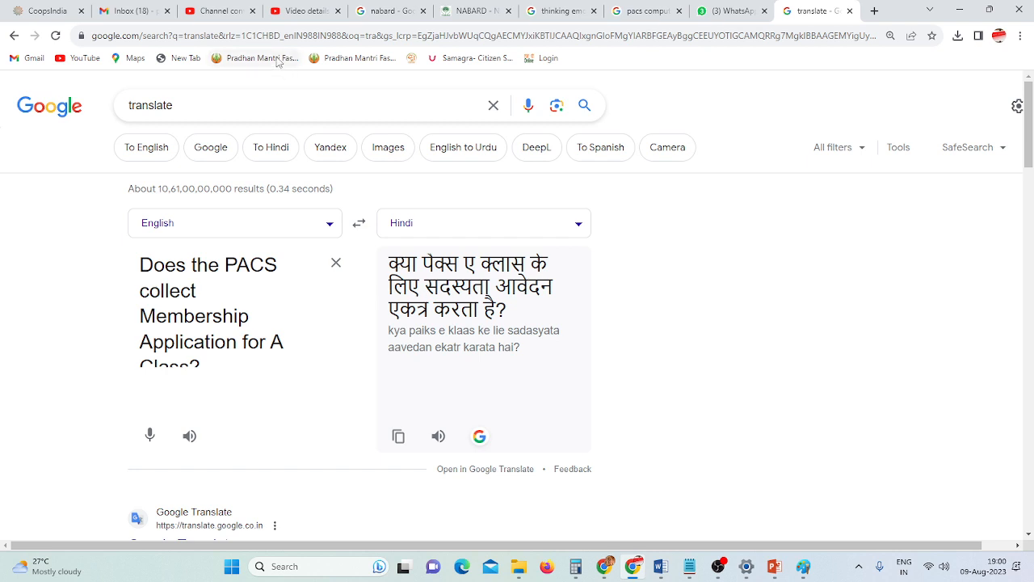
# Switch back to CoopsIndia, review the A-class process answers and save the process flow.
pyautogui.click(49, 11)
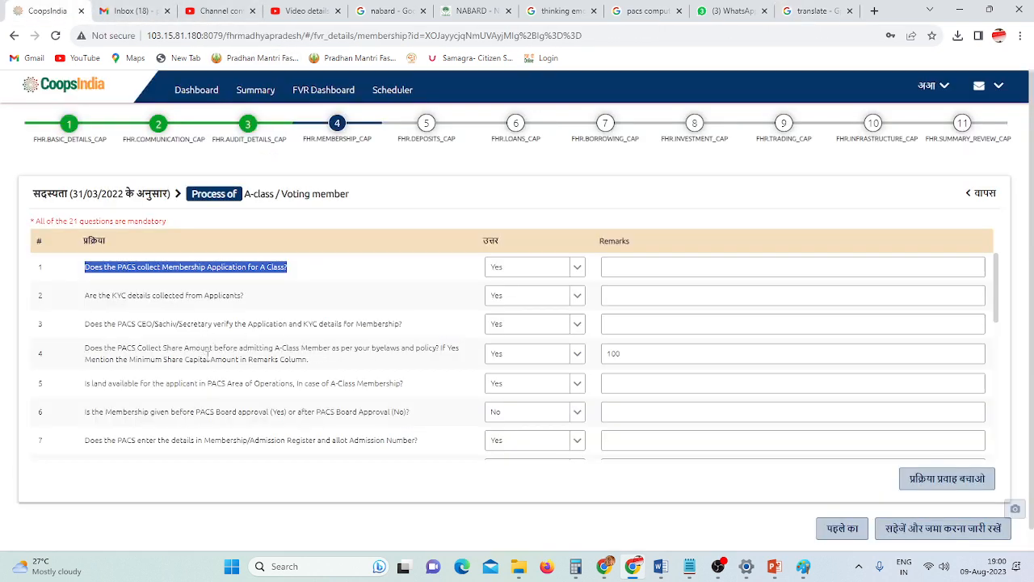
pyautogui.scroll(-5, 367, 426)
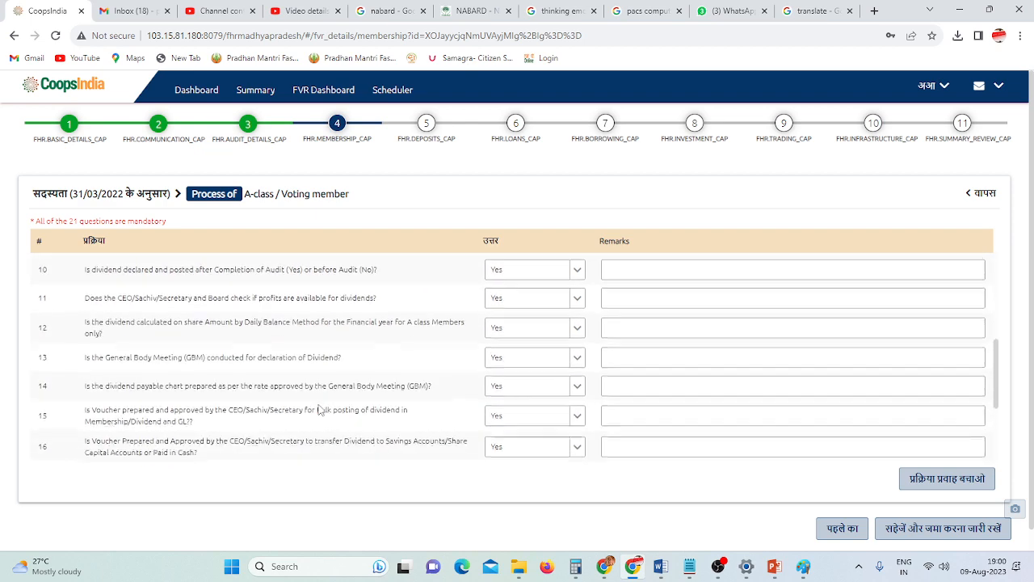
pyautogui.scroll(5, 381, 418)
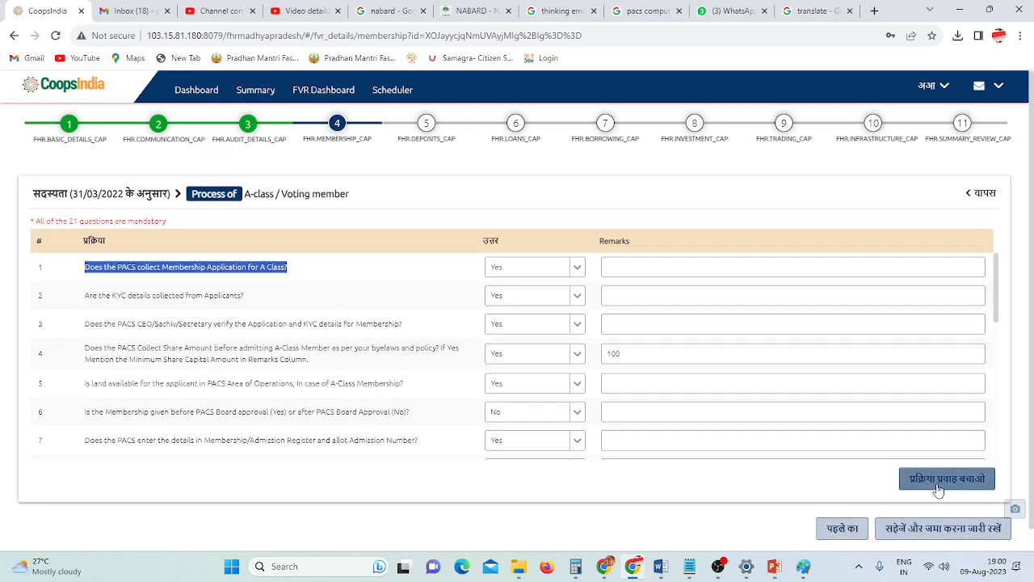
pyautogui.click(938, 485)
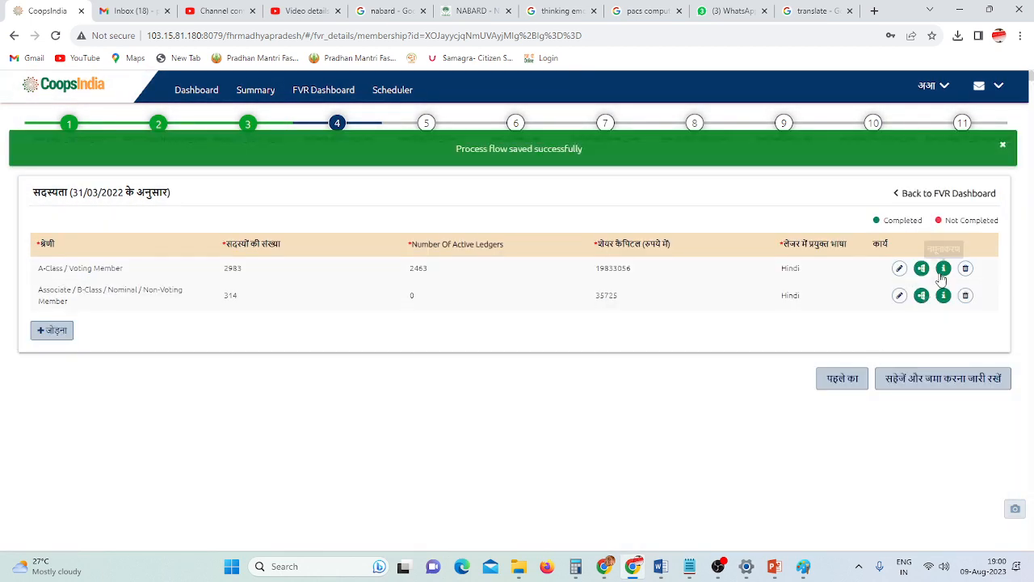
# Review the A-Class / Voting Member sample records, and edit and save the first sample without changes.
pyautogui.click(942, 271)
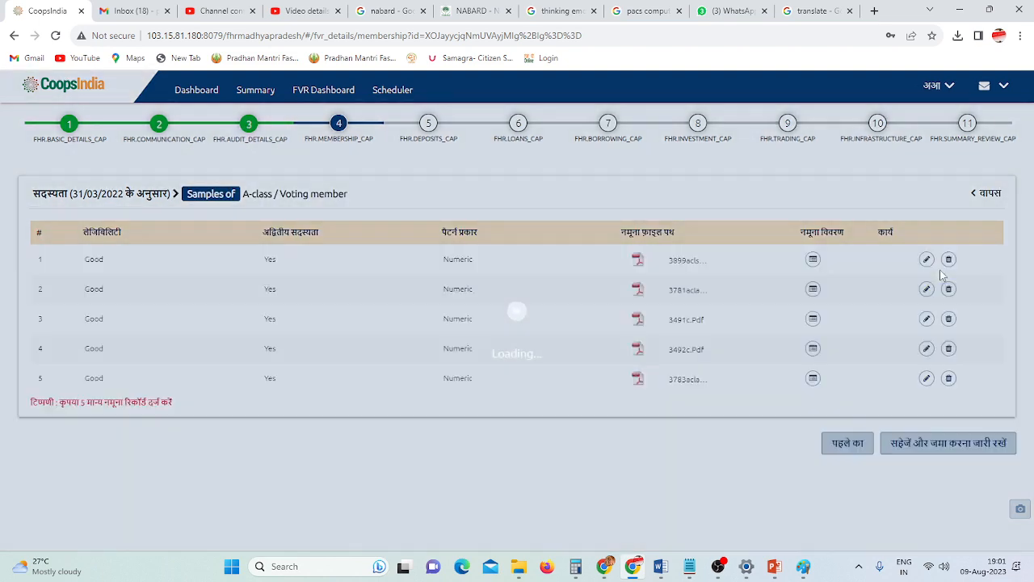
pyautogui.click(987, 193)
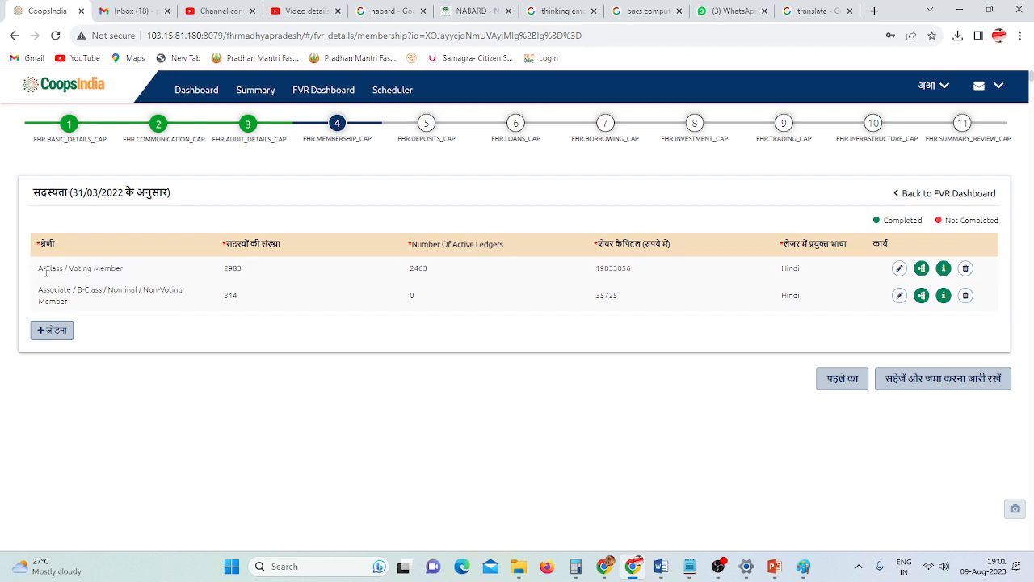
pyautogui.moveTo(46, 272); pyautogui.dragTo(782, 355)
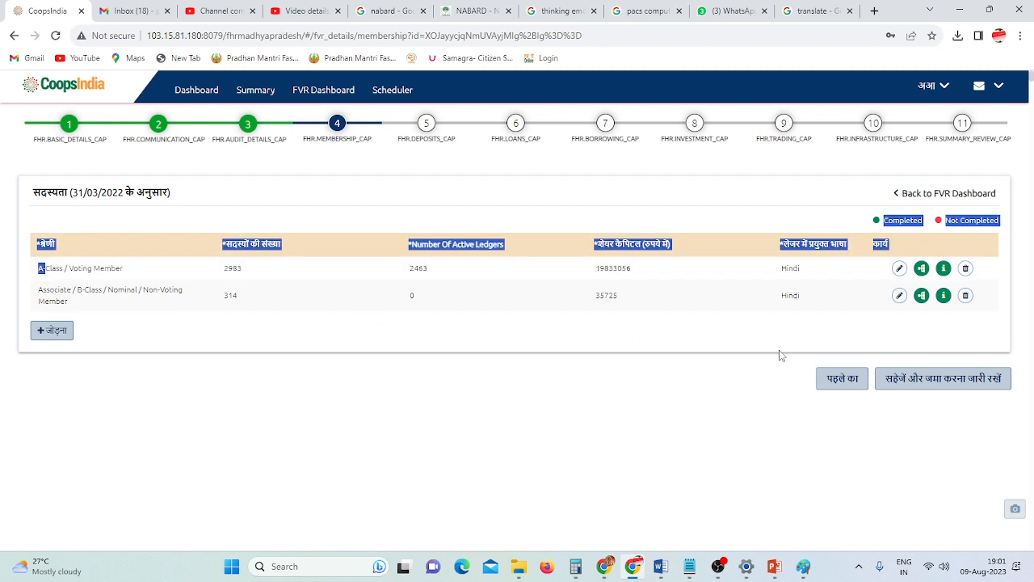
pyautogui.click(943, 269)
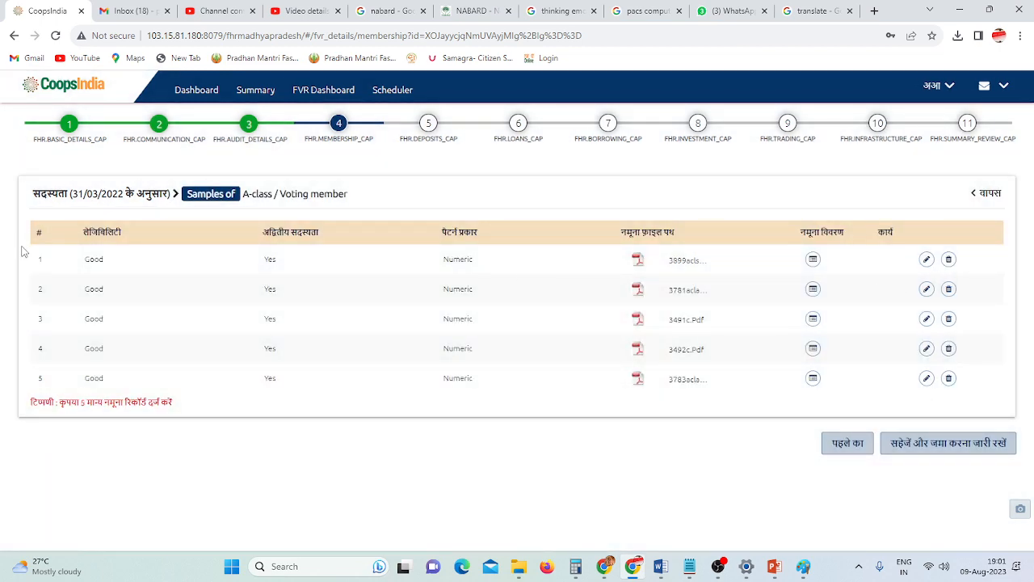
pyautogui.moveTo(91, 258); pyautogui.dragTo(432, 385)
pyautogui.click(429, 381)
pyautogui.click(928, 260)
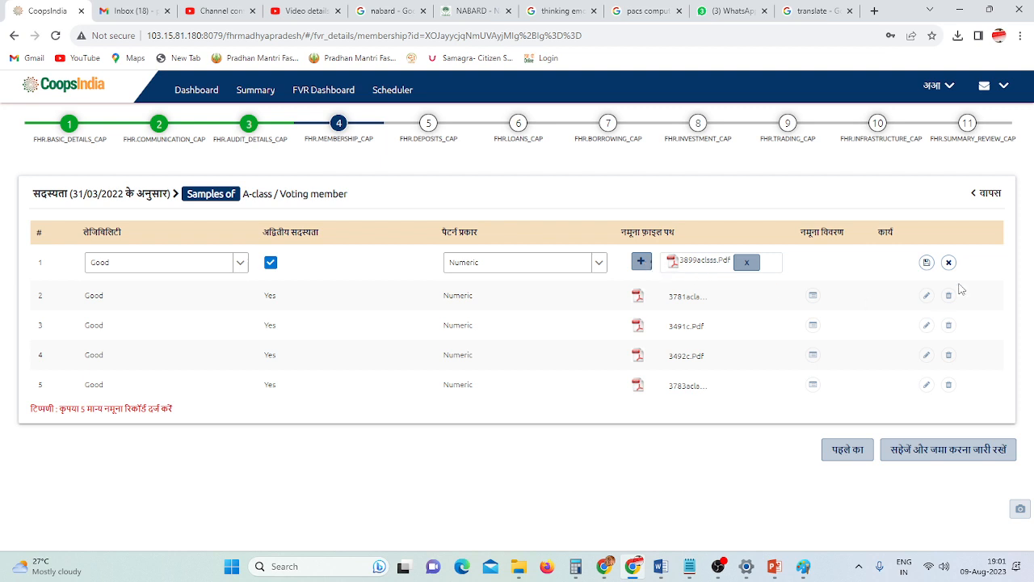
pyautogui.click(926, 261)
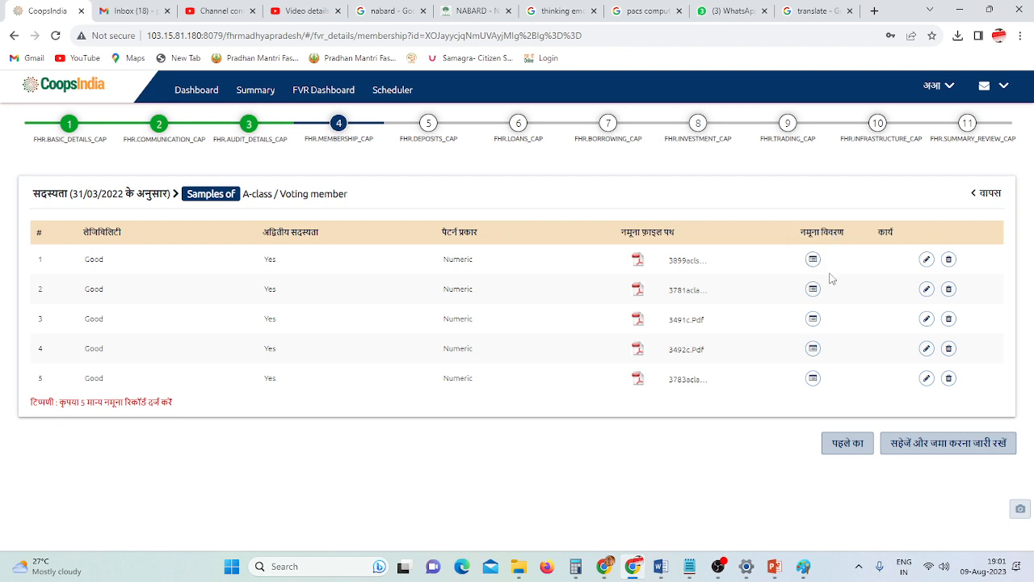
# Examine the first A-class sample's member and share capital details, and return to the membership category list.
pyautogui.click(812, 263)
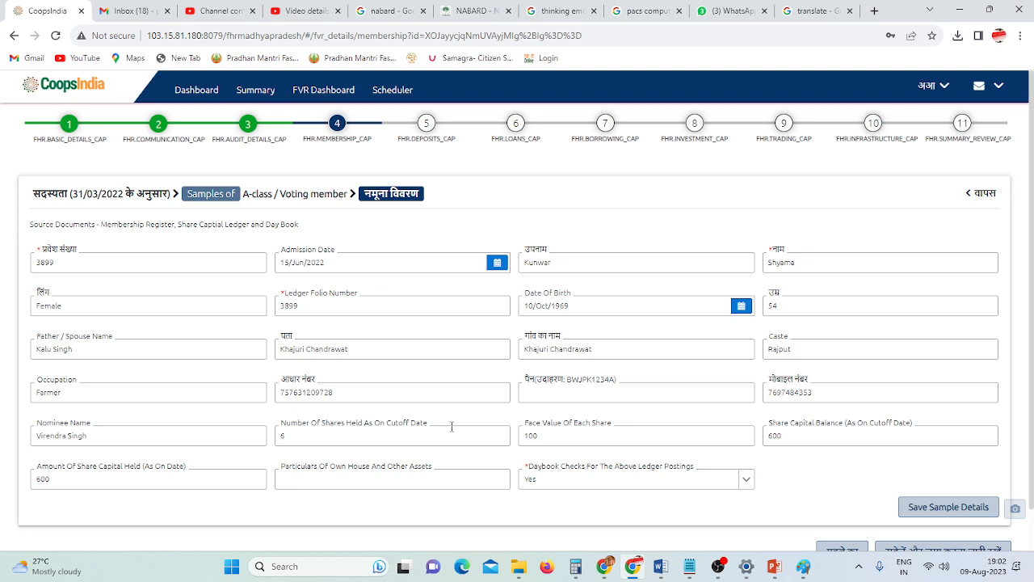
pyautogui.scroll(-1, 451, 426)
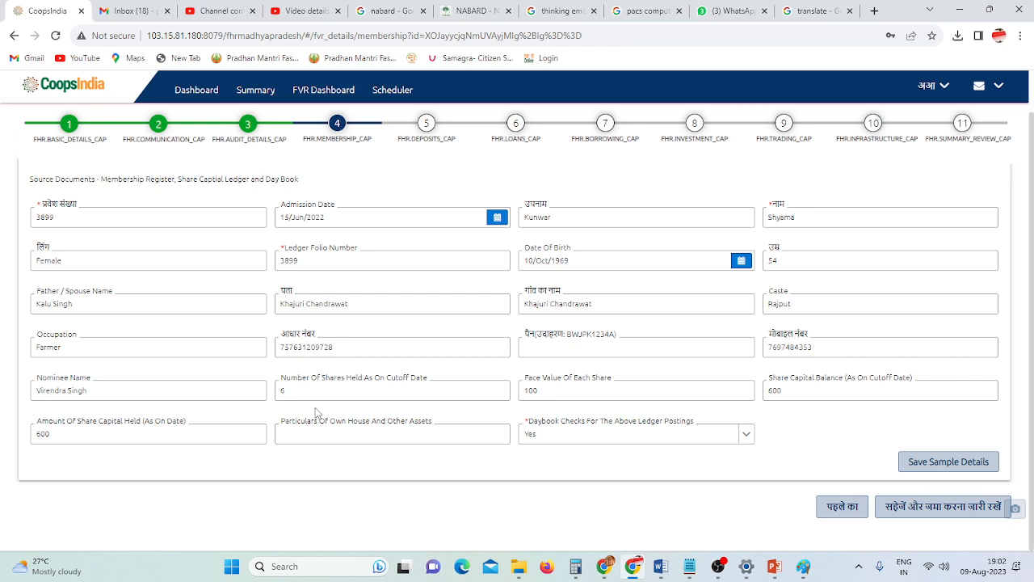
pyautogui.click(173, 436)
pyautogui.scroll(1, 653, 445)
pyautogui.click(981, 195)
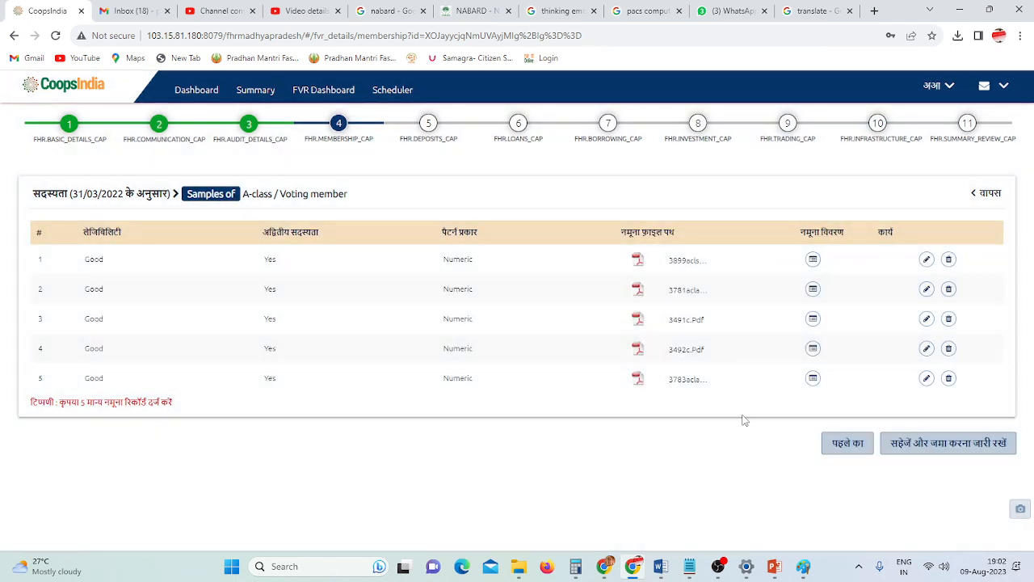
pyautogui.click(989, 194)
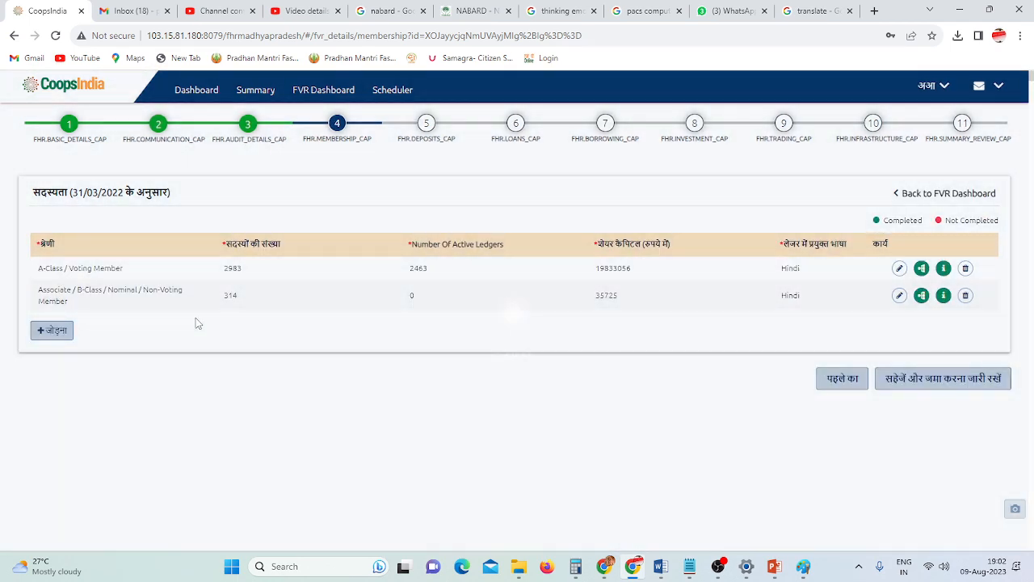
# Review the process questionnaire for the Associate / B-Class / Nominal / Non-Voting Member category and return to the membership list.
pyautogui.click(921, 296)
pyautogui.scroll(-2, 324, 388)
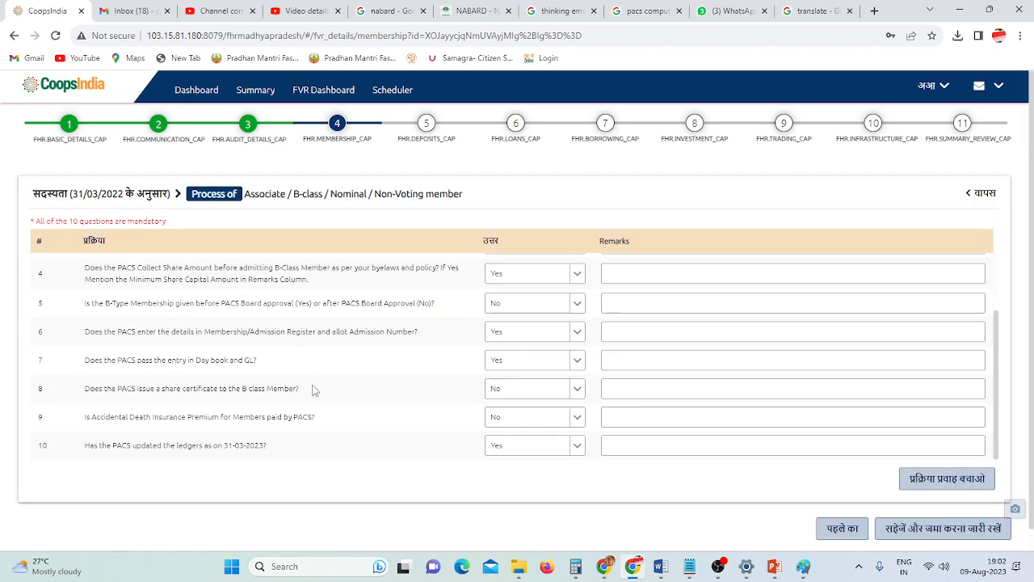
pyautogui.scroll(3, 320, 426)
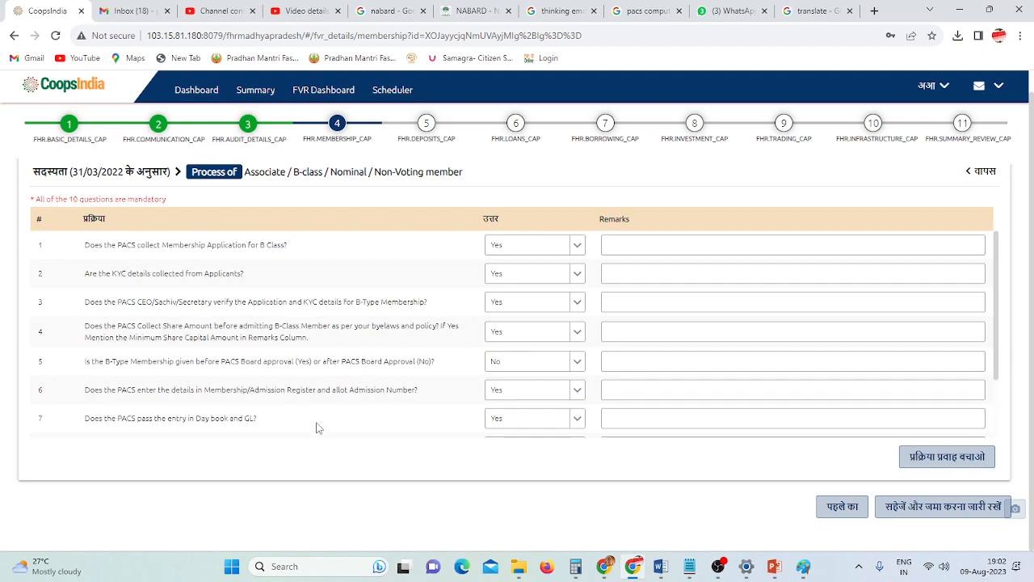
pyautogui.click(987, 173)
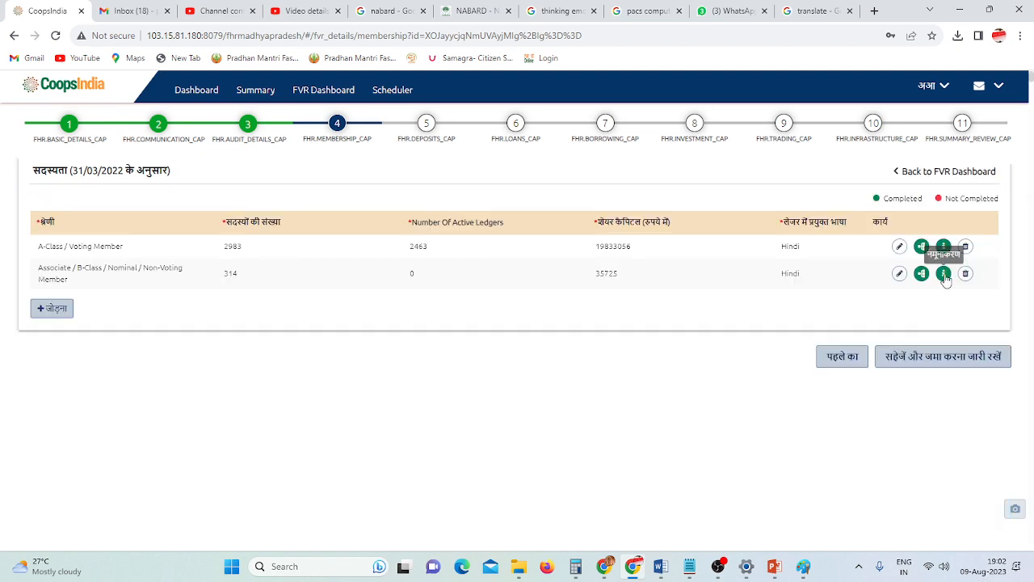
# Open the Associate / B-Class member samples and examine the first sample's details.
pyautogui.click(945, 277)
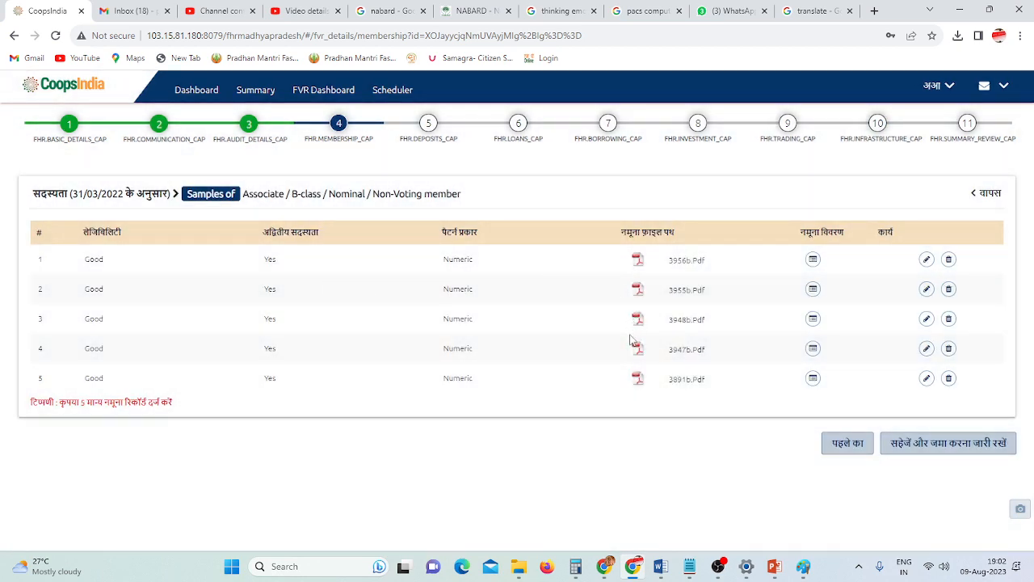
pyautogui.click(813, 259)
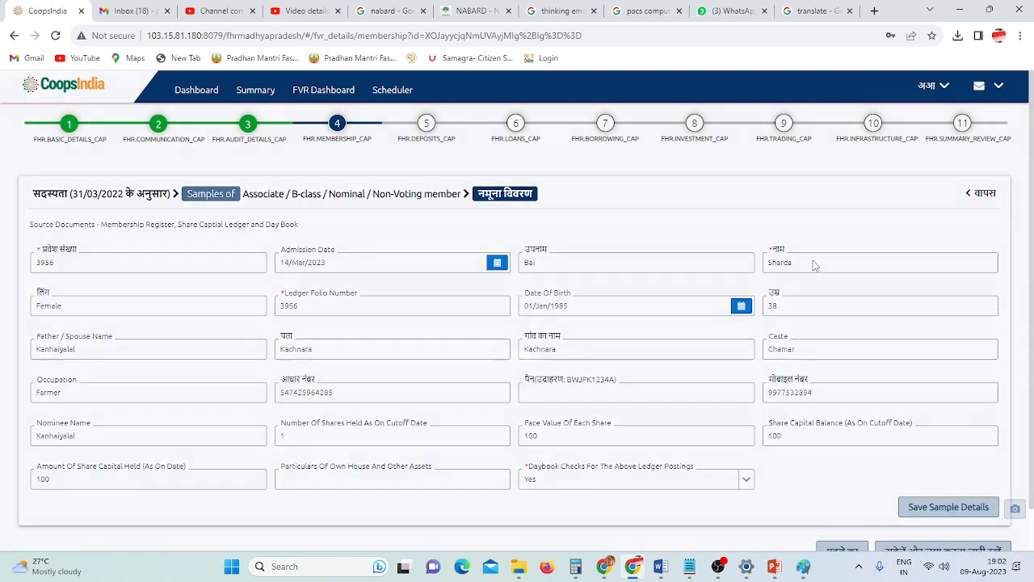
pyautogui.scroll(-1, 279, 296)
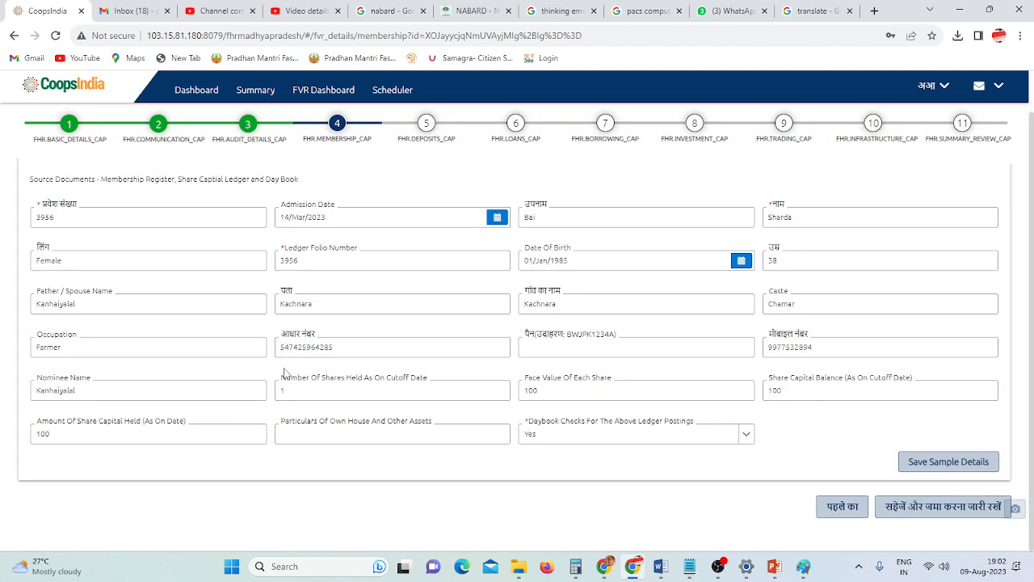
# Return to the membership category list, save the membership section and continue to deposits.
pyautogui.scroll(1, 286, 372)
pyautogui.click(970, 195)
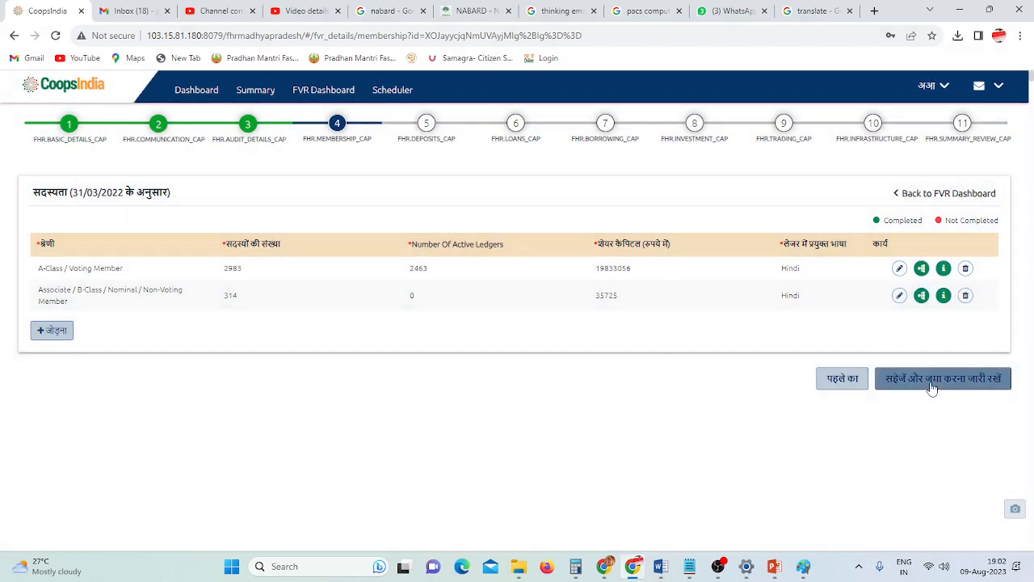
pyautogui.click(935, 384)
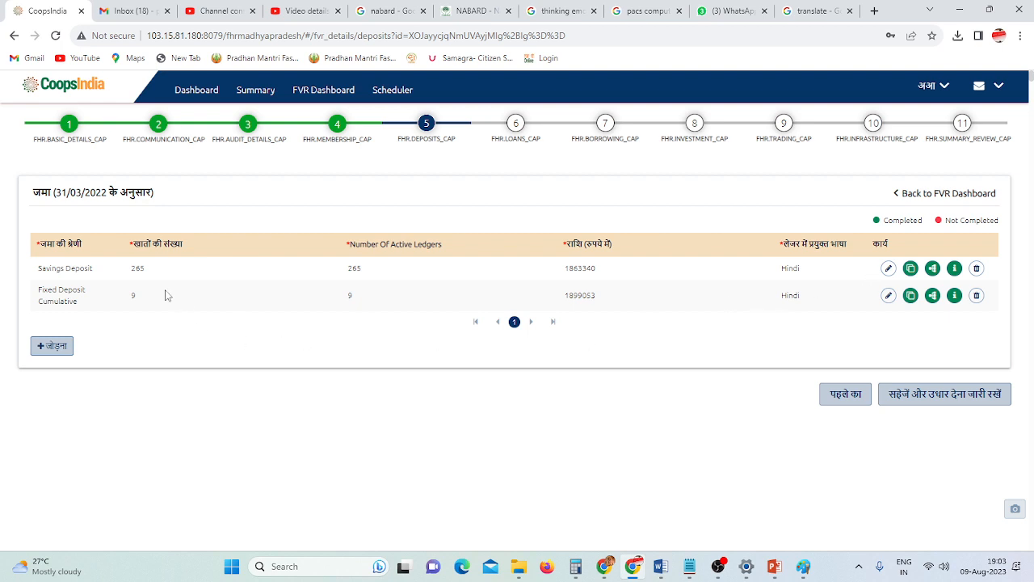
# Open the Savings Deposit row for editing and save it without changes.
pyautogui.click(888, 268)
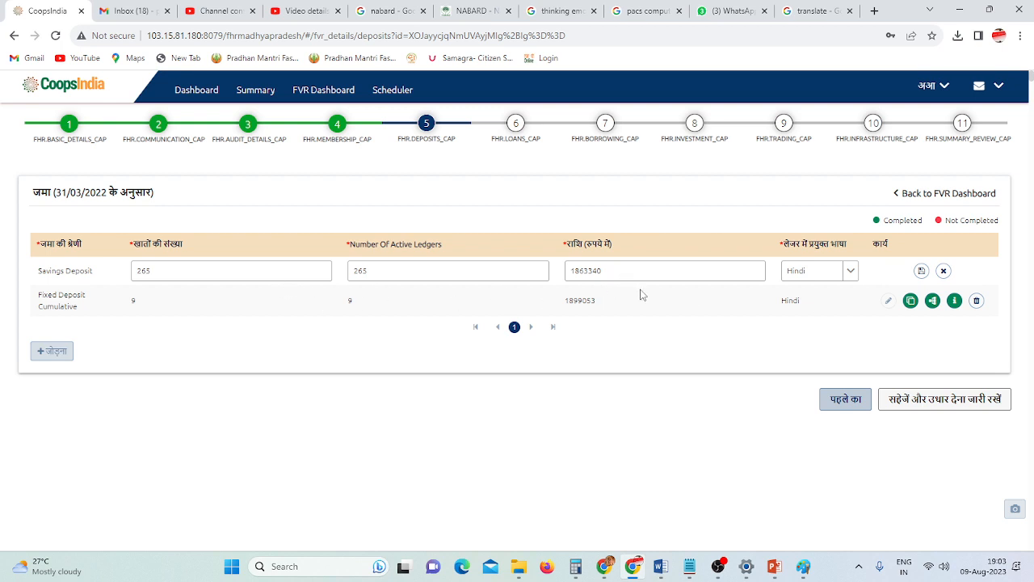
pyautogui.click(921, 271)
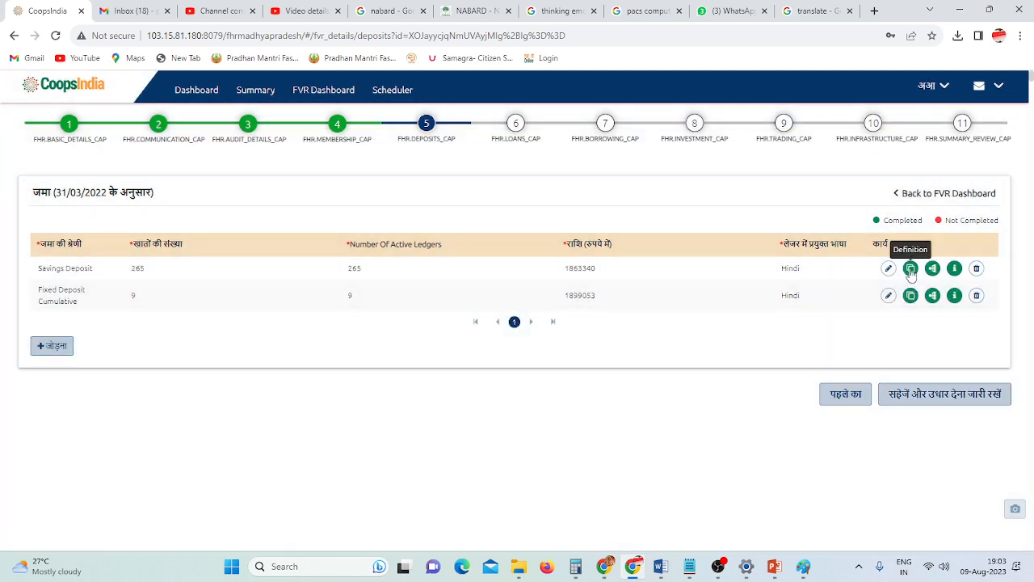
# Review the Savings Deposit product definition, including its minimum interest posting amount and minimum balance to calculate interest, and return to the deposit list.
pyautogui.click(910, 270)
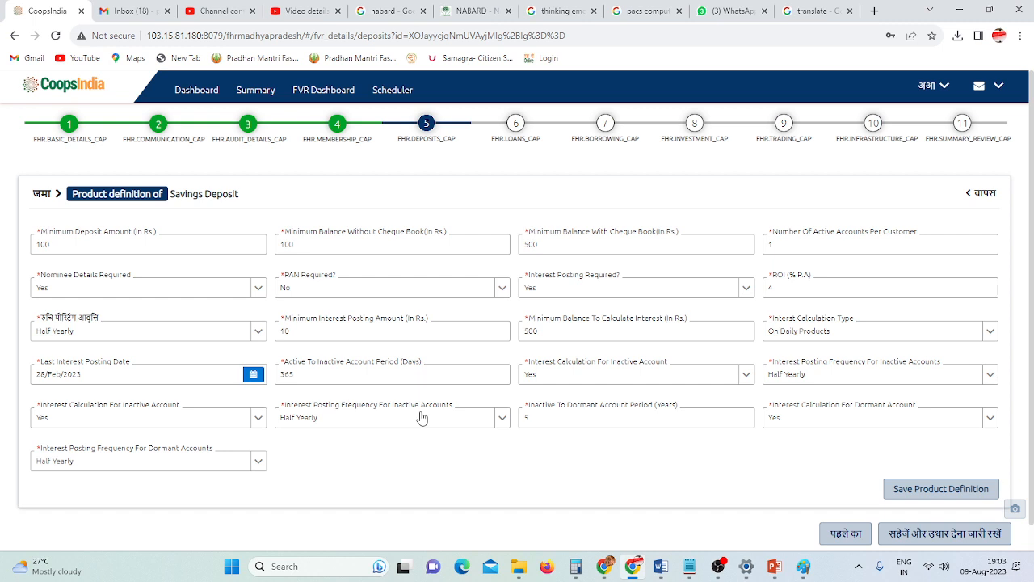
pyautogui.moveTo(293, 321); pyautogui.dragTo(394, 327)
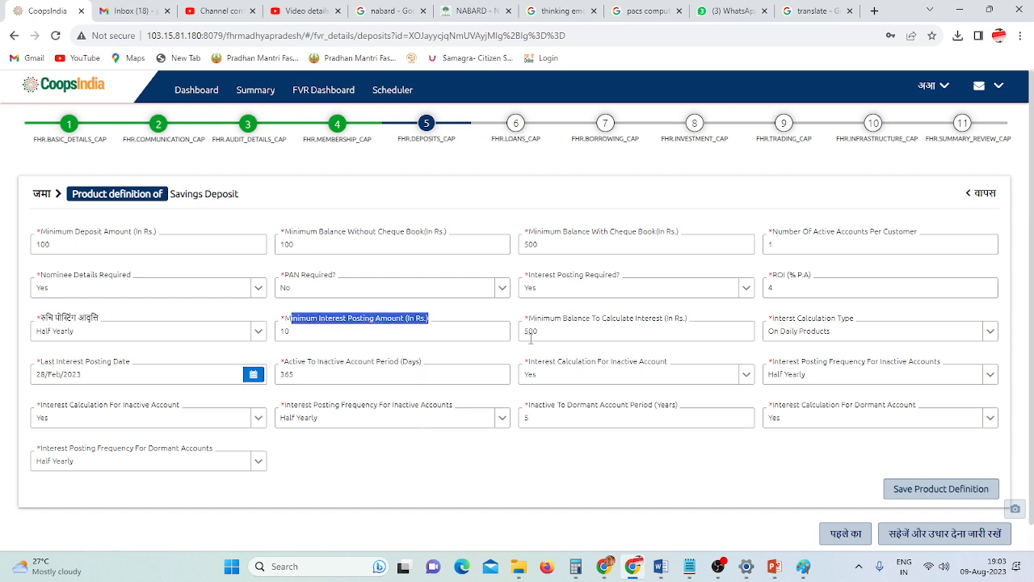
pyautogui.moveTo(534, 319); pyautogui.dragTo(624, 324)
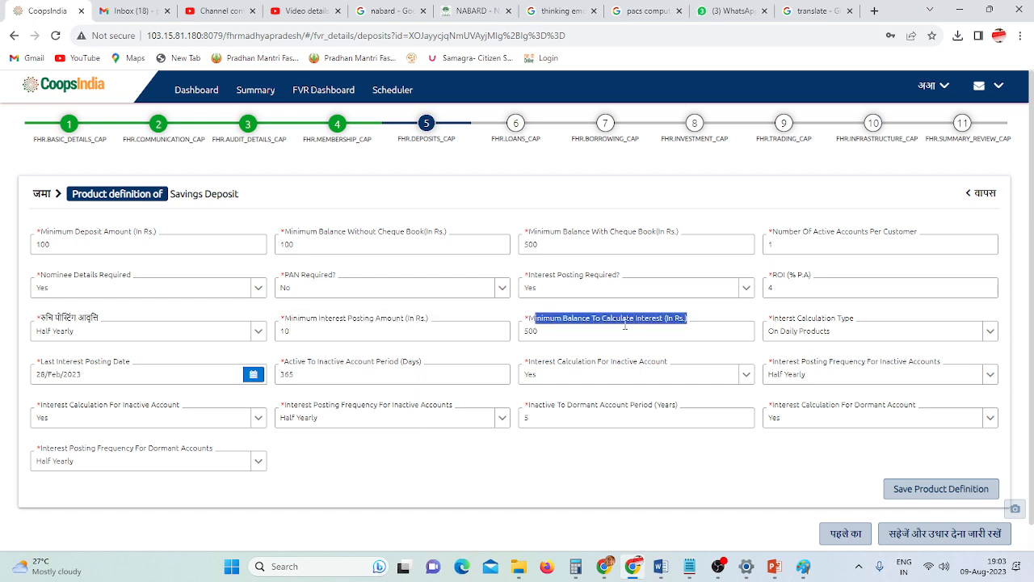
pyautogui.click(765, 318)
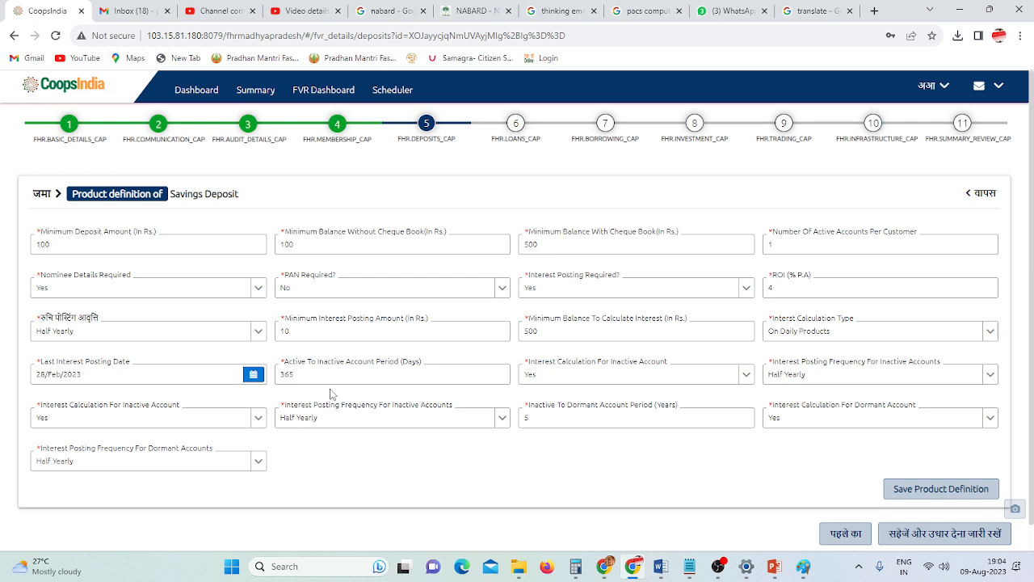
pyautogui.scroll(-1, 628, 455)
pyautogui.scroll(1, 590, 469)
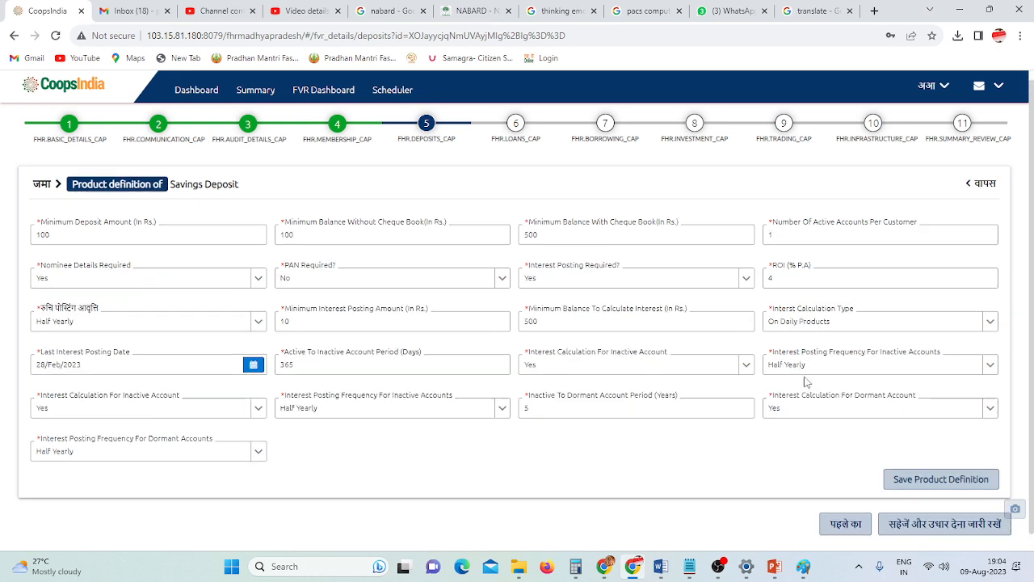
pyautogui.click(985, 194)
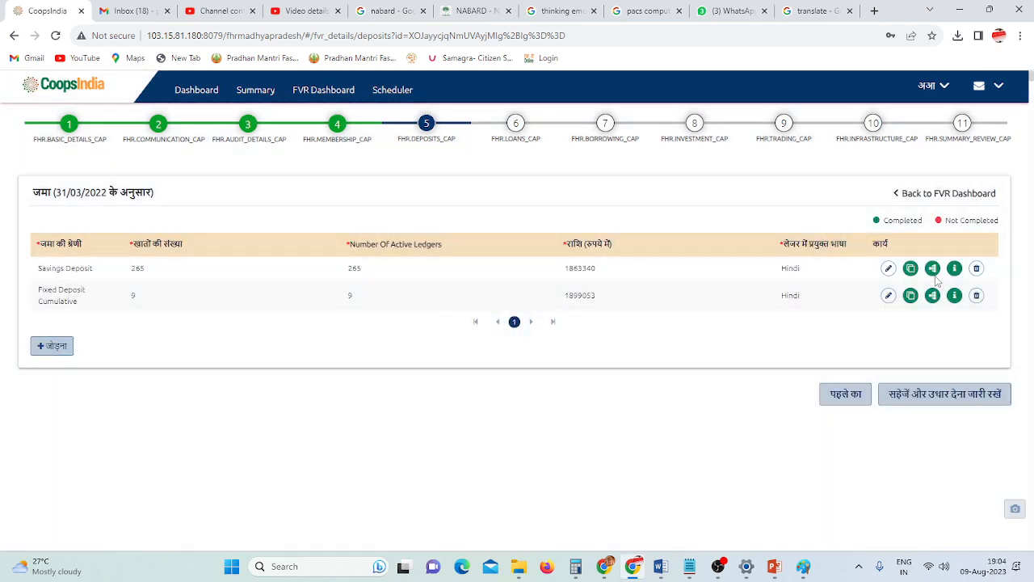
# Review the process questionnaire for Savings Deposit, including the admission number question, and return to the deposit list.
pyautogui.click(932, 268)
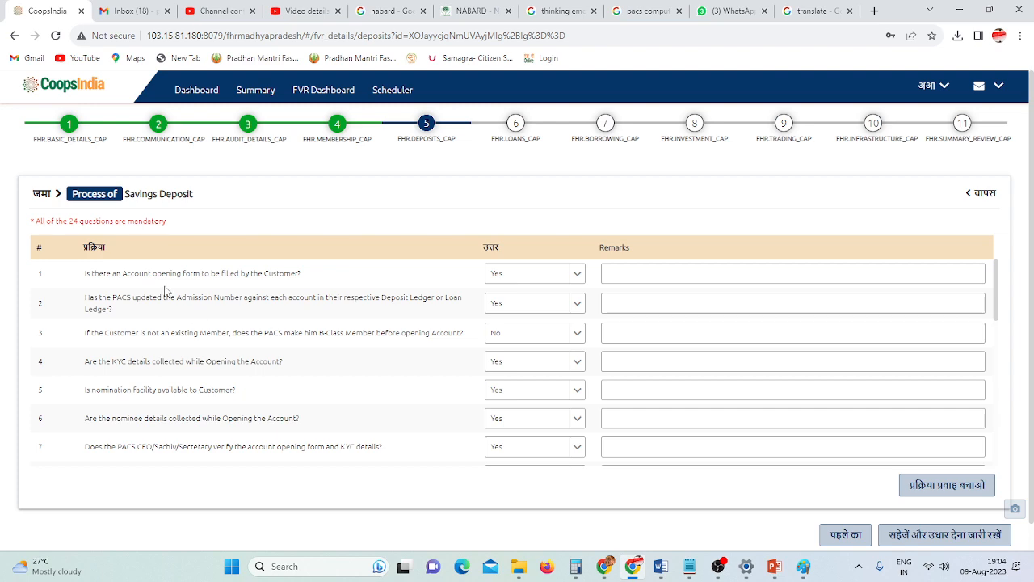
pyautogui.scroll(-4, 198, 347)
pyautogui.scroll(4, 212, 378)
pyautogui.scroll(-1, 475, 400)
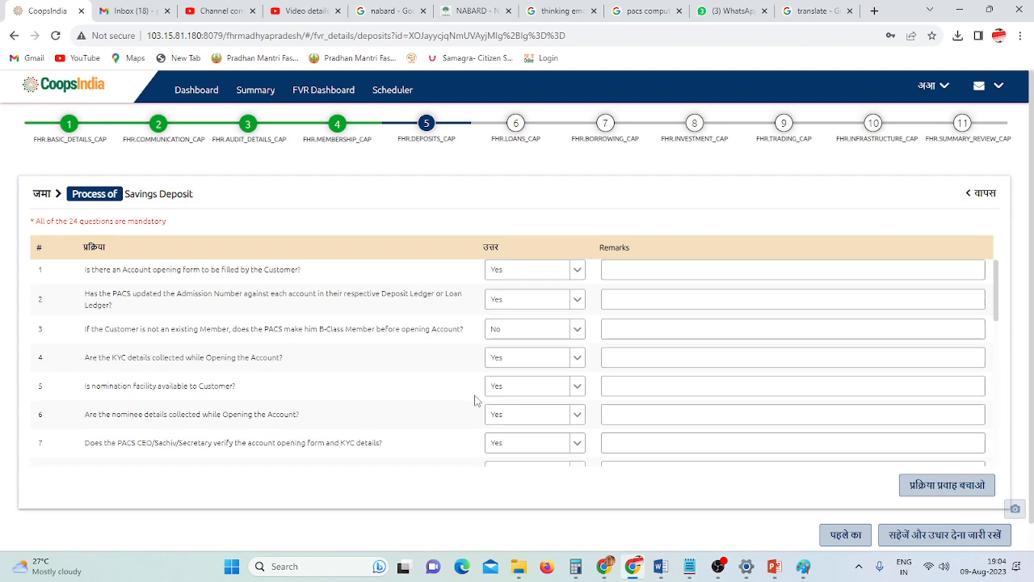
pyautogui.scroll(-6, 475, 408)
pyautogui.scroll(5, 369, 427)
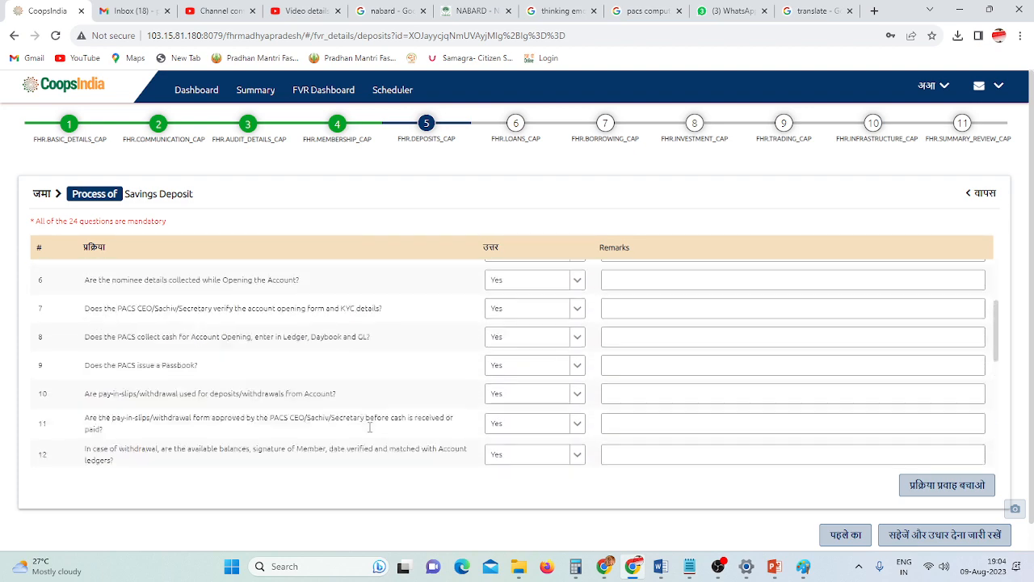
pyautogui.scroll(2, 369, 427)
pyautogui.scroll(-6, 372, 428)
pyautogui.scroll(6, 379, 432)
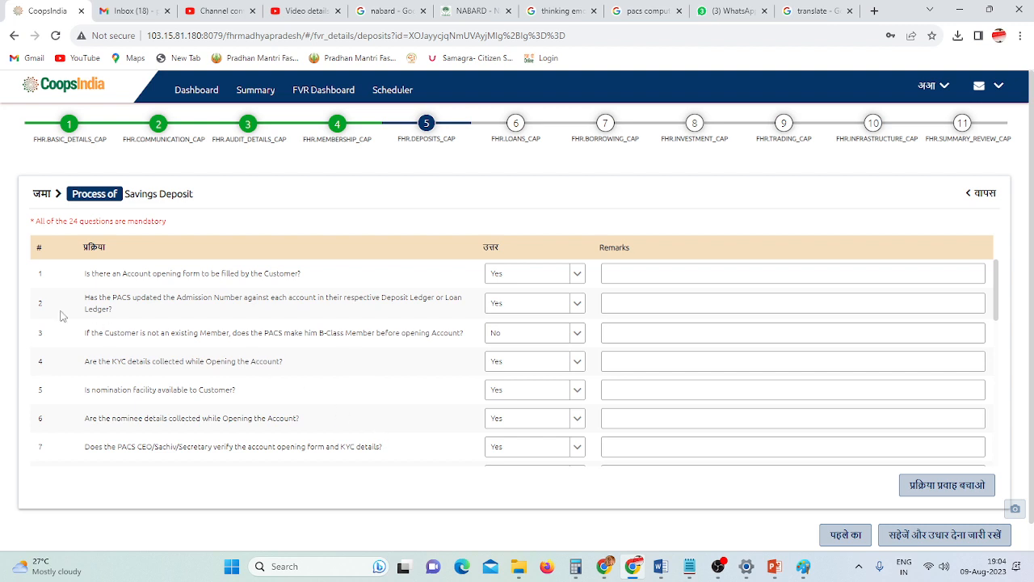
pyautogui.moveTo(84, 297); pyautogui.dragTo(108, 320)
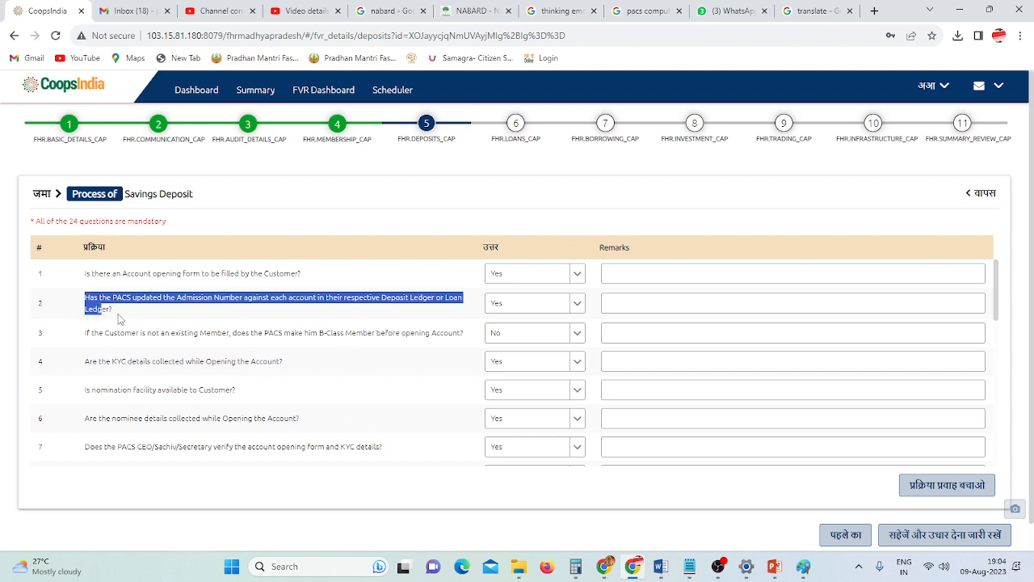
pyautogui.click(118, 319)
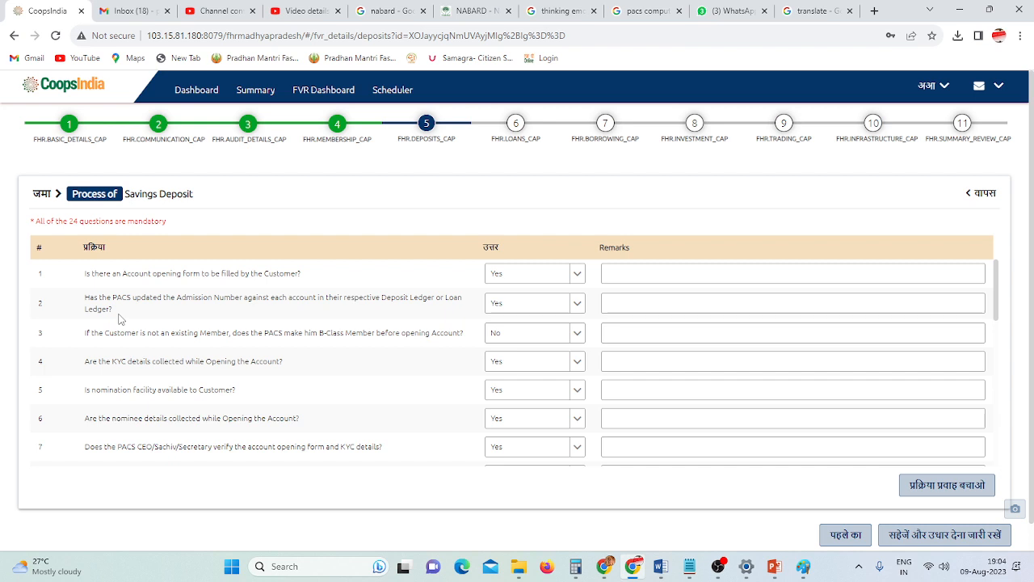
pyautogui.click(980, 194)
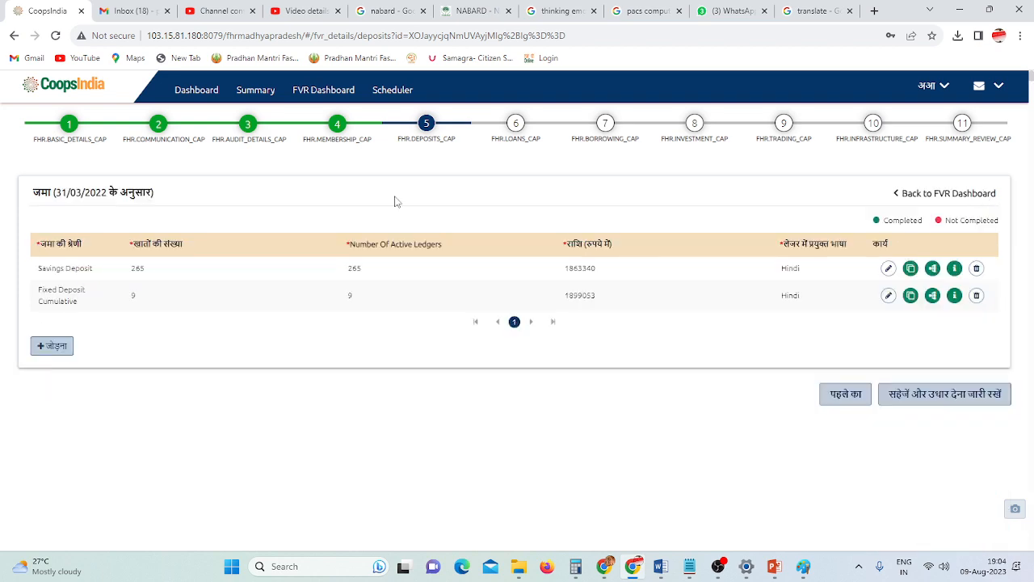
# Open the Savings Deposit samples, edit the first sample keeping its legibility as Good, and save it.
pyautogui.click(955, 269)
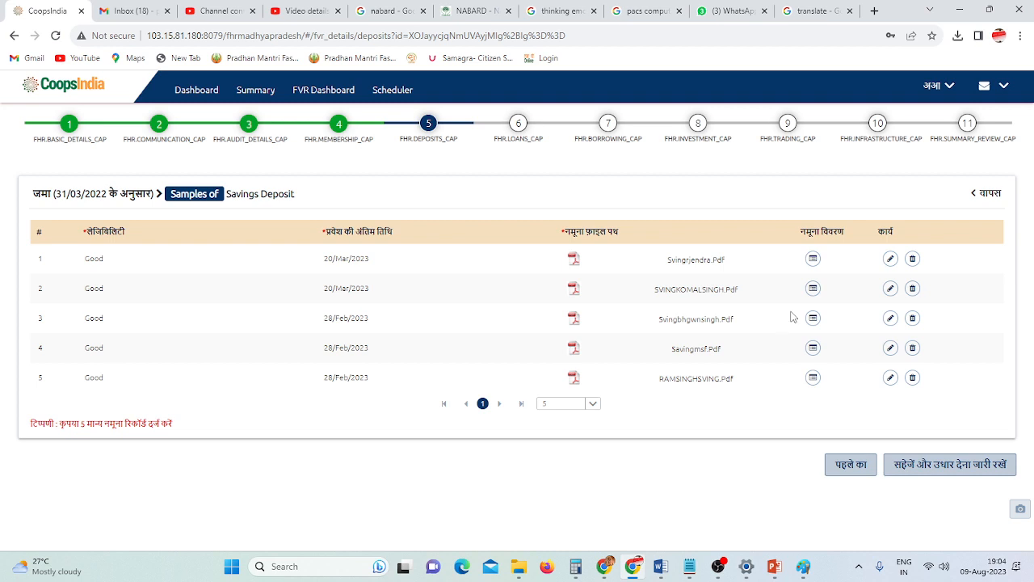
pyautogui.click(890, 258)
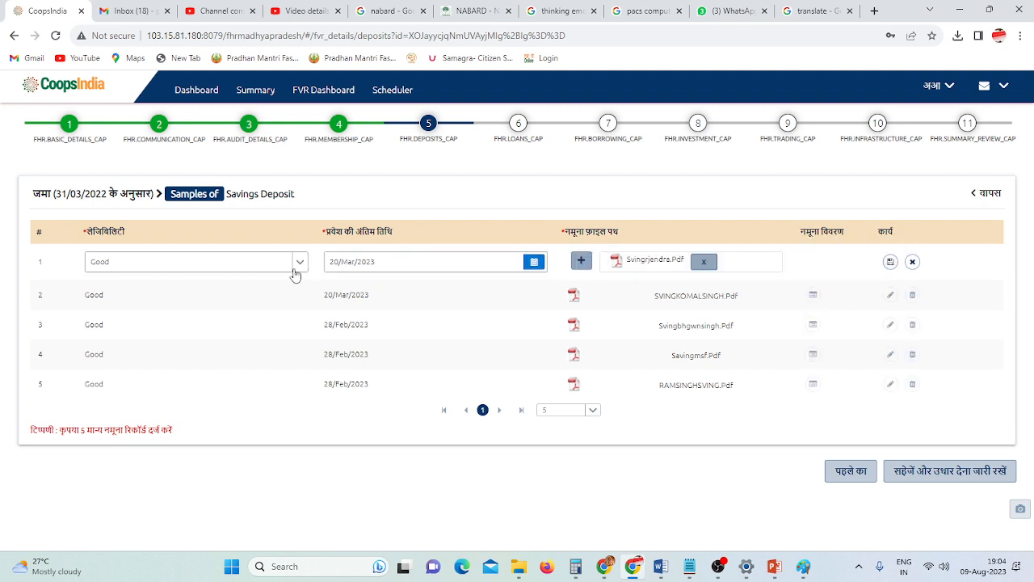
pyautogui.click(100, 261)
pyautogui.click(129, 280)
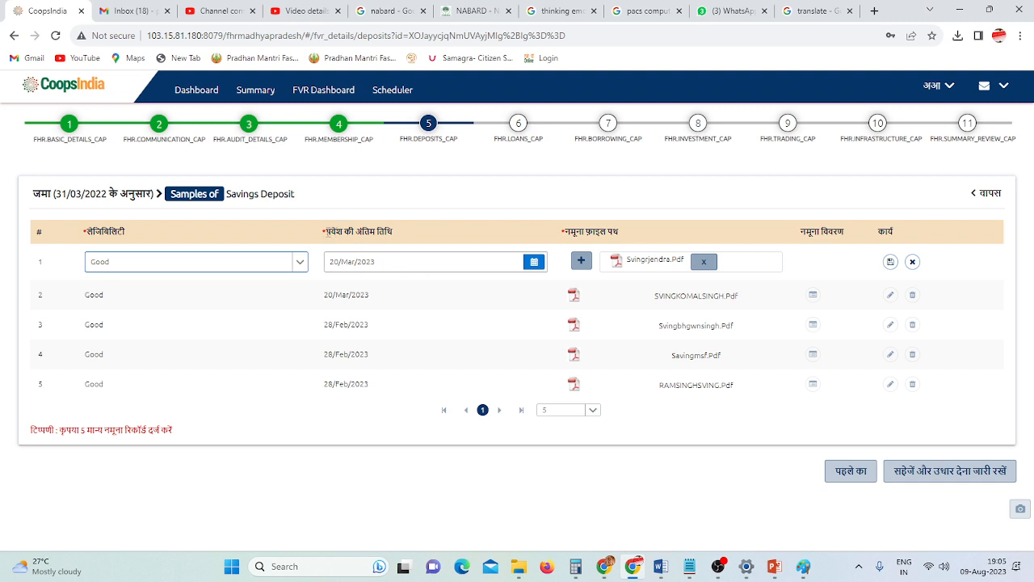
pyautogui.moveTo(327, 231); pyautogui.dragTo(402, 241)
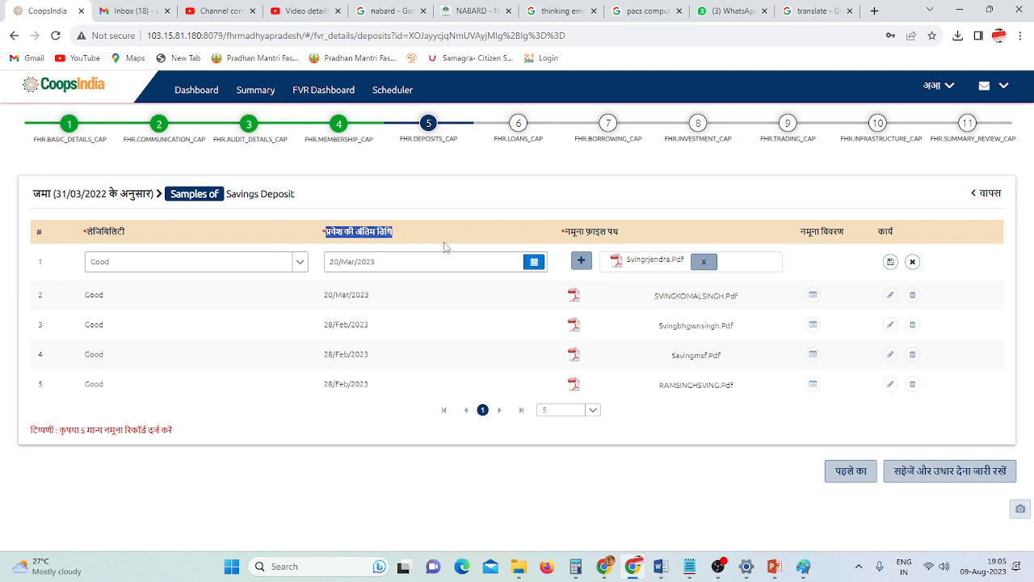
pyautogui.click(446, 247)
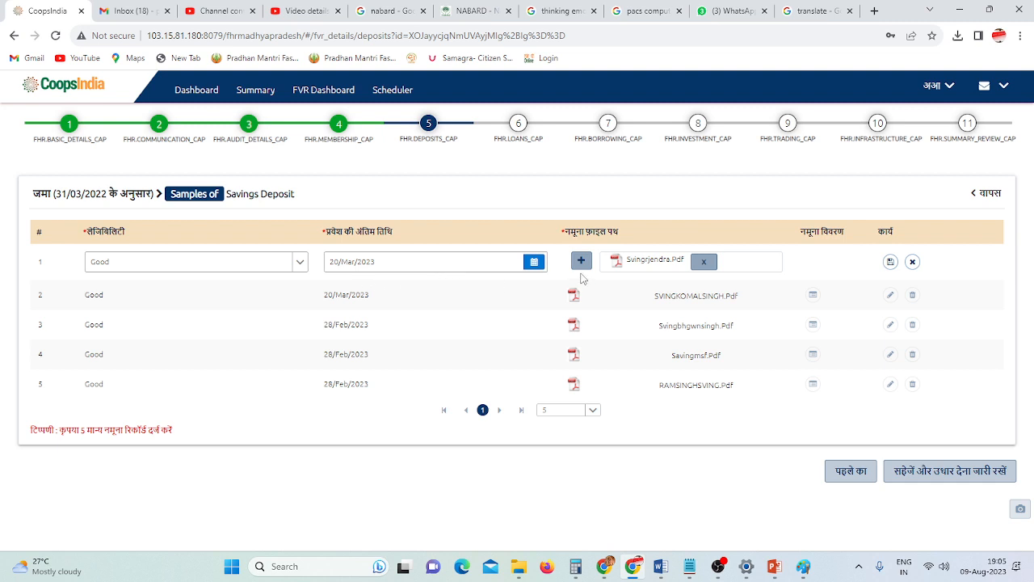
pyautogui.click(890, 261)
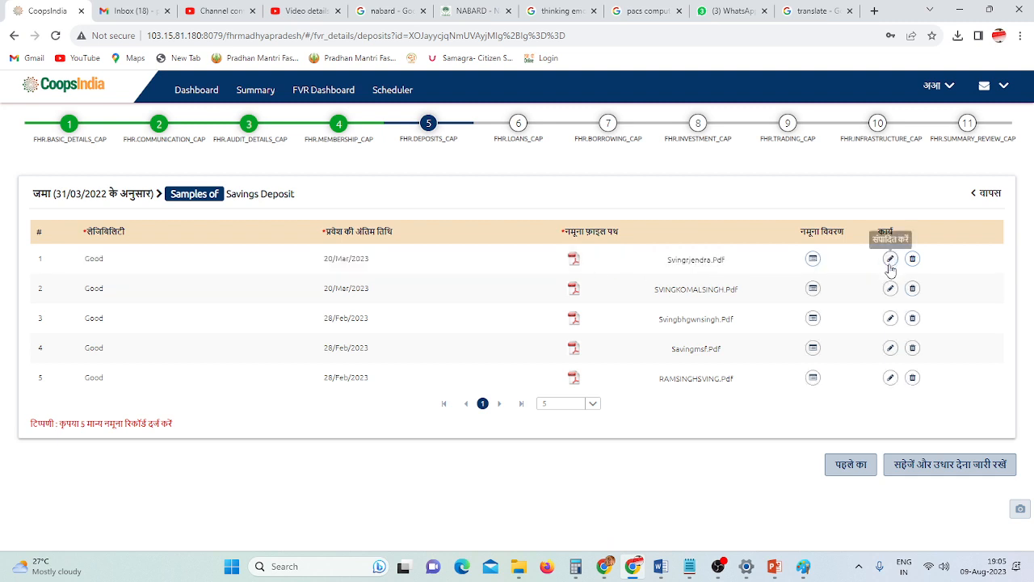
# Examine the first Savings Deposit sample's account details and transactions, and return to the deposit list.
pyautogui.click(813, 259)
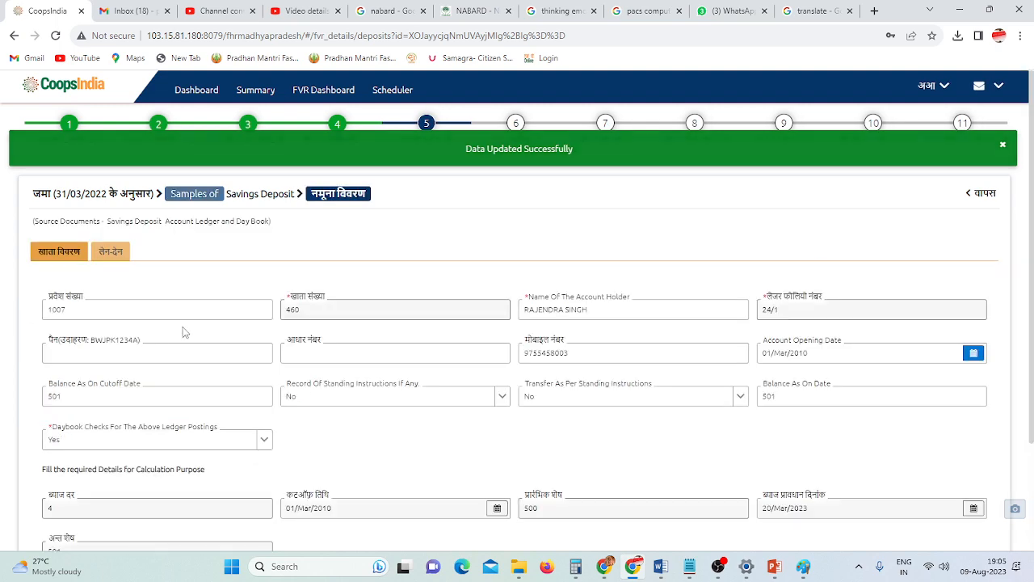
pyautogui.scroll(-2, 173, 343)
pyautogui.scroll(2, 170, 349)
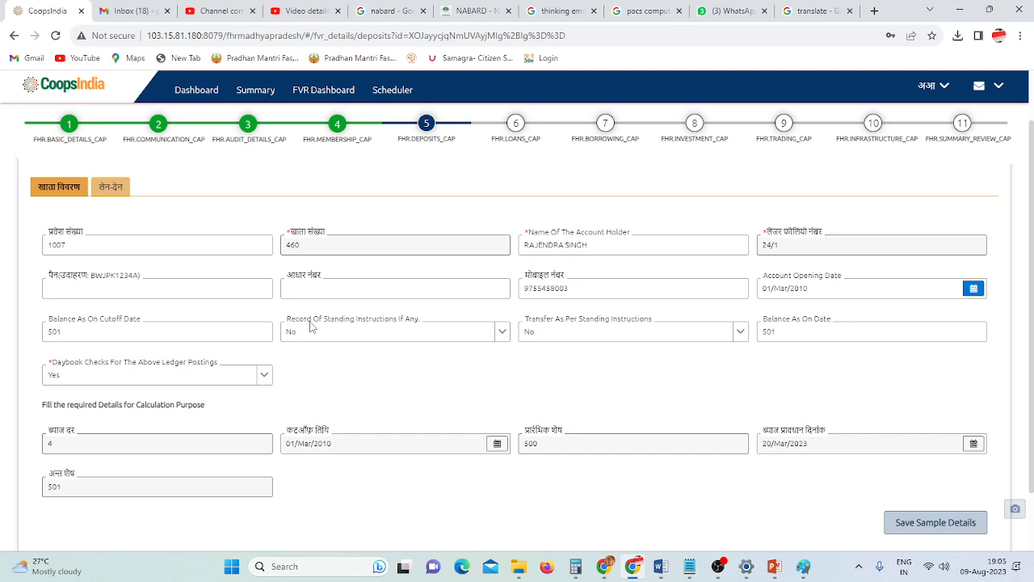
pyautogui.moveTo(311, 327); pyautogui.dragTo(342, 326)
pyautogui.scroll(-1, 268, 436)
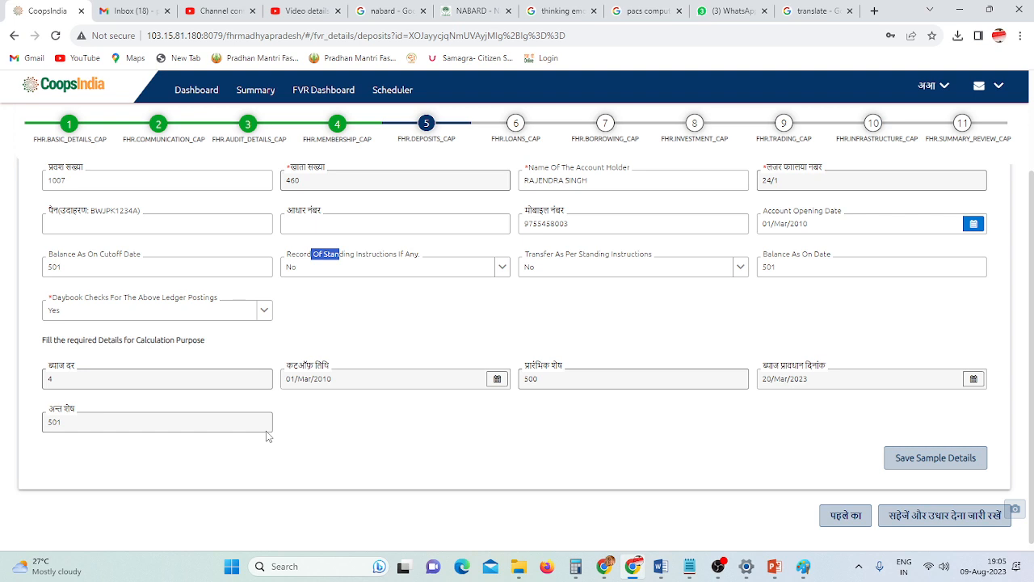
pyautogui.scroll(2, 269, 436)
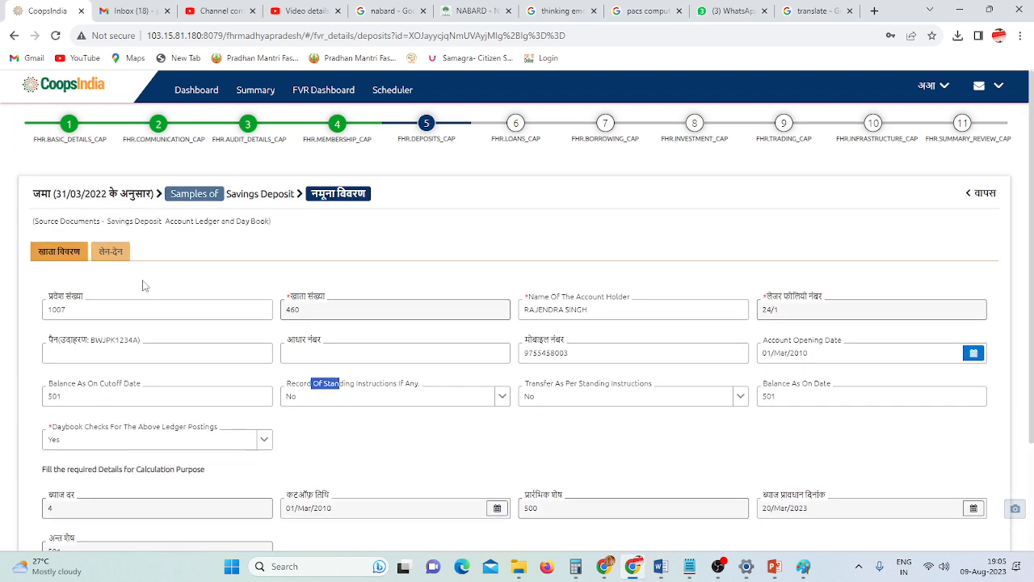
pyautogui.click(124, 255)
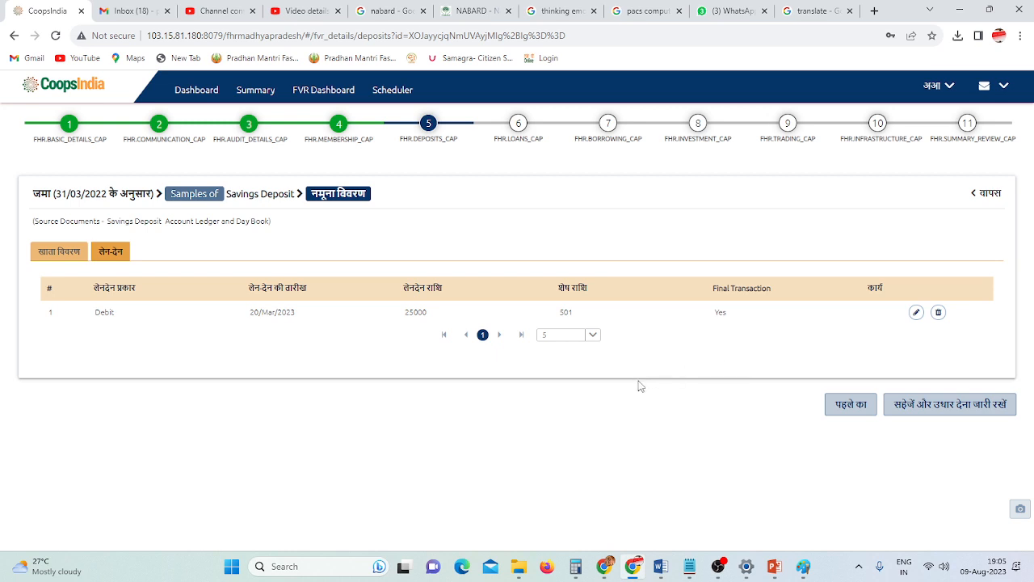
pyautogui.click(986, 193)
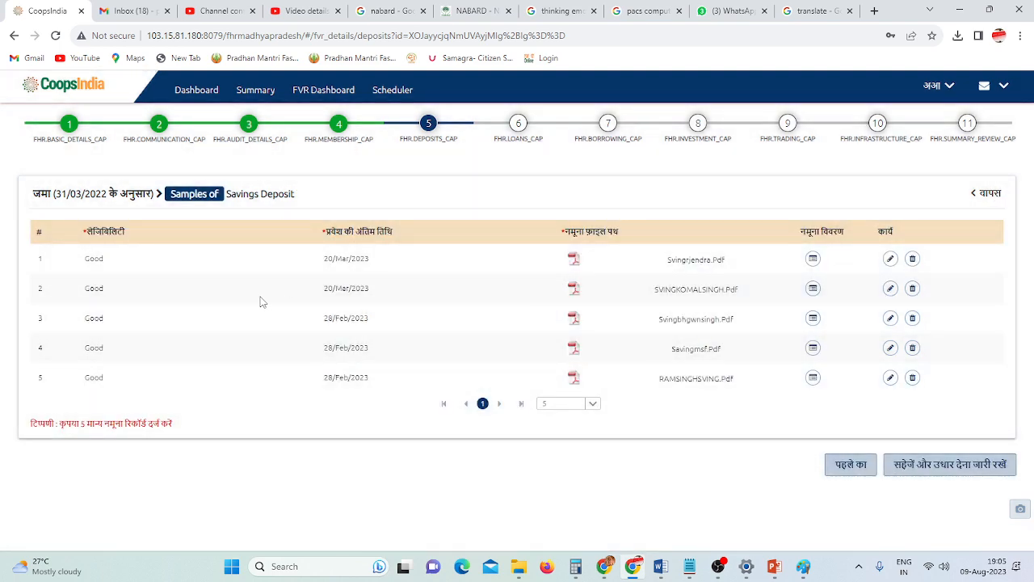
pyautogui.click(987, 197)
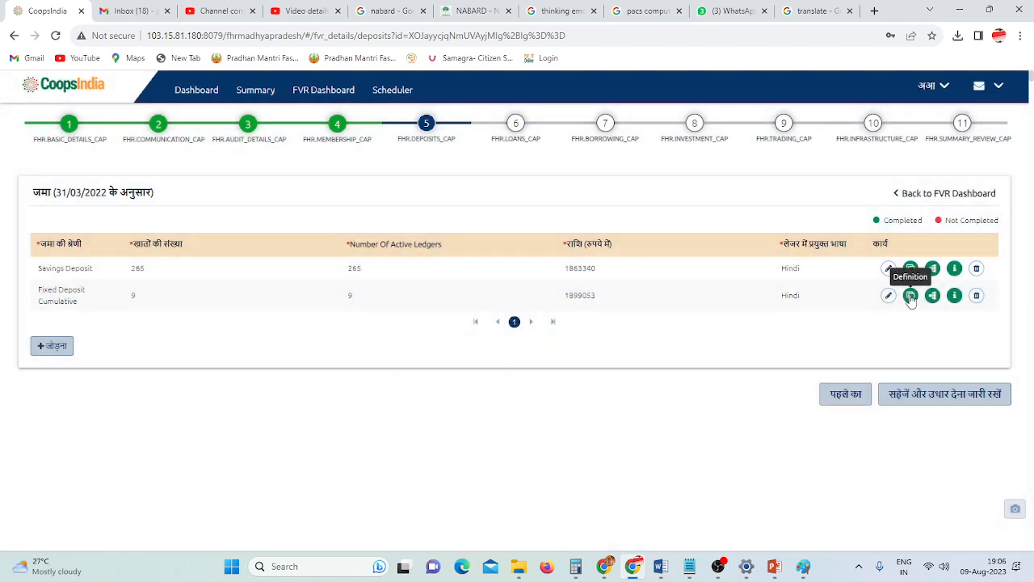
# Review the product definition and the process questionnaire of the Fixed Deposit Cumulative category.
pyautogui.click(911, 297)
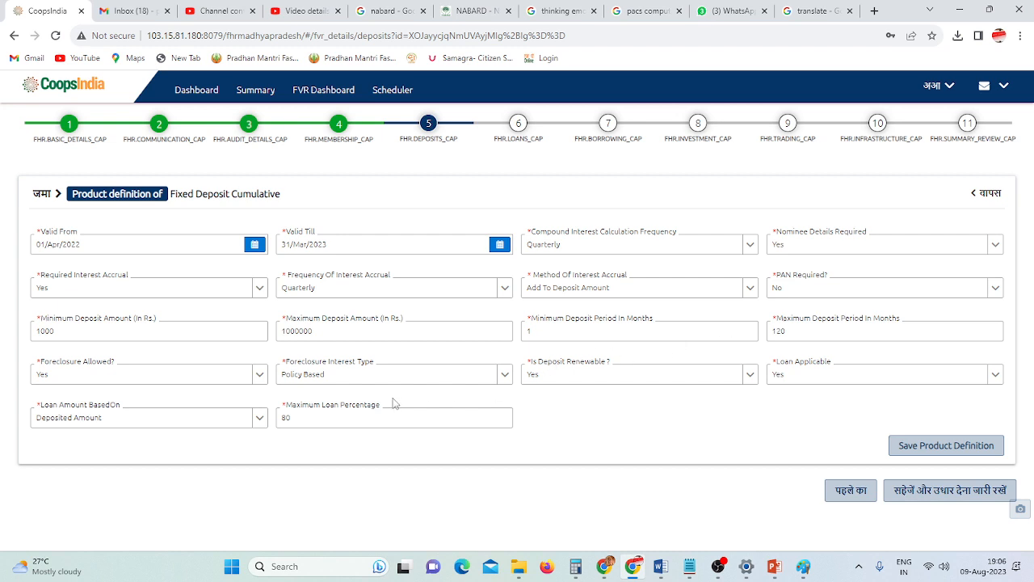
pyautogui.click(985, 195)
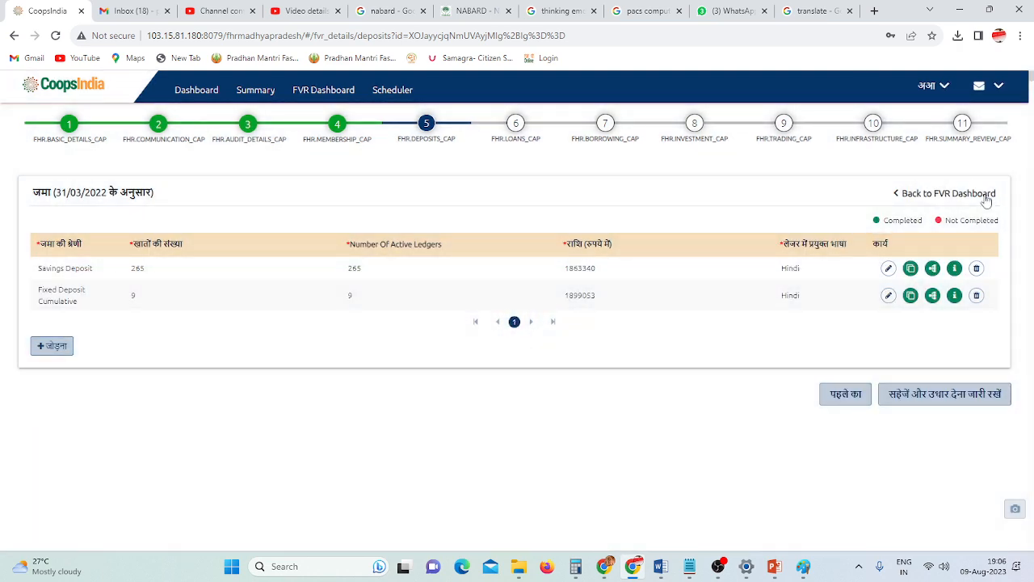
pyautogui.click(933, 297)
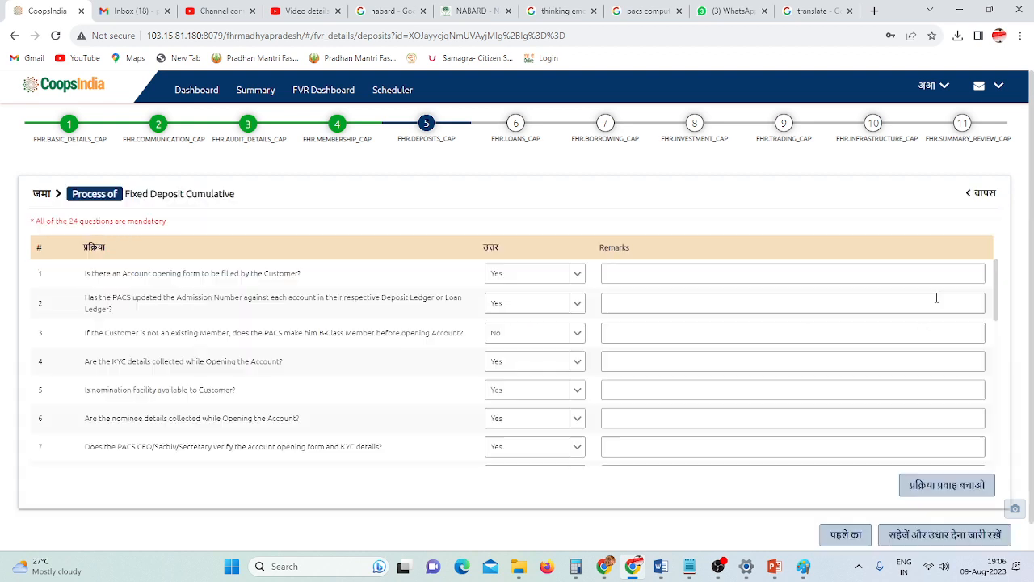
pyautogui.scroll(-6, 304, 315)
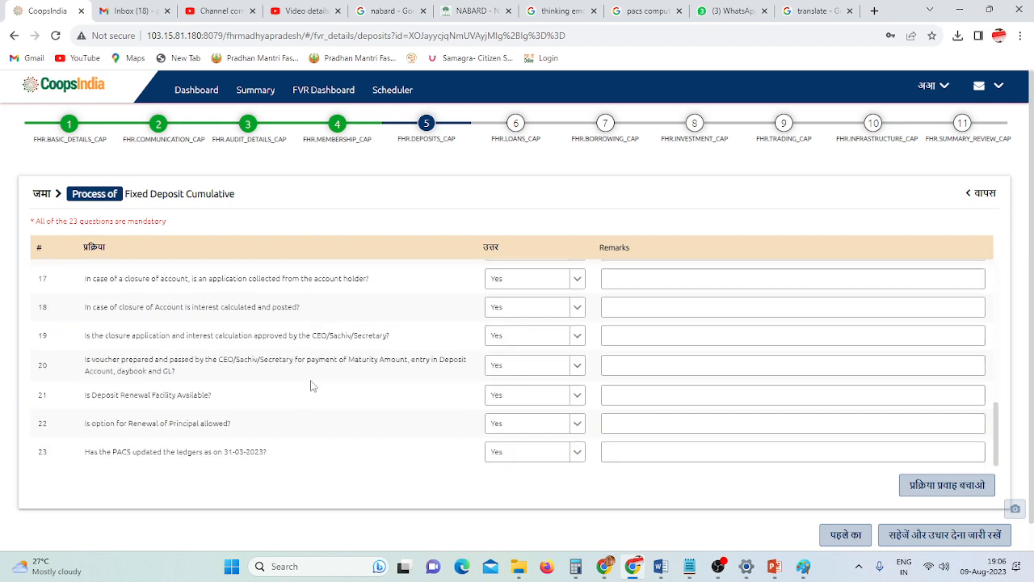
pyautogui.scroll(6, 313, 388)
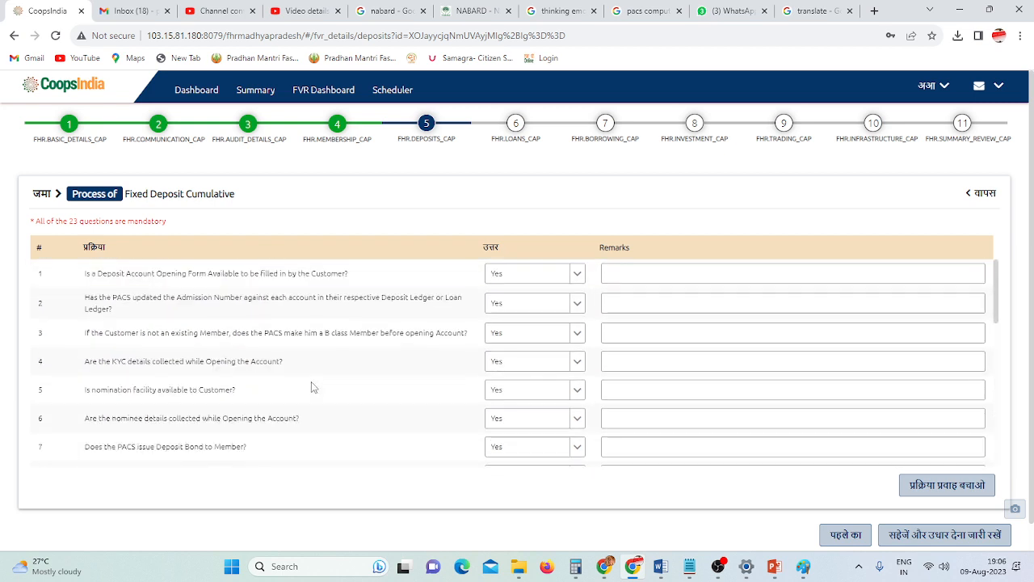
# Examine the first Fixed Deposit Cumulative sample's legibility and account details, and return to the deposit list.
pyautogui.click(982, 198)
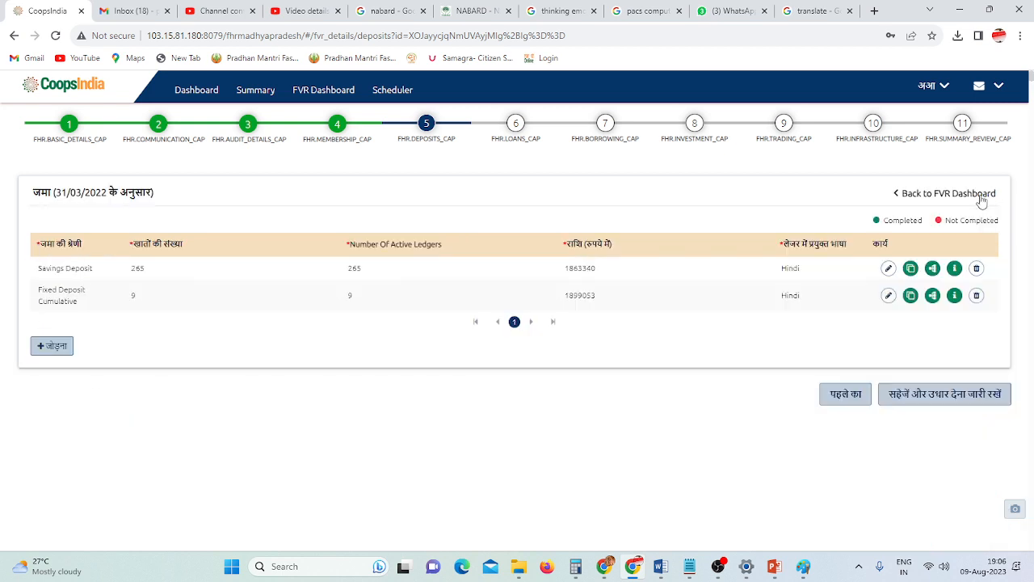
pyautogui.click(952, 296)
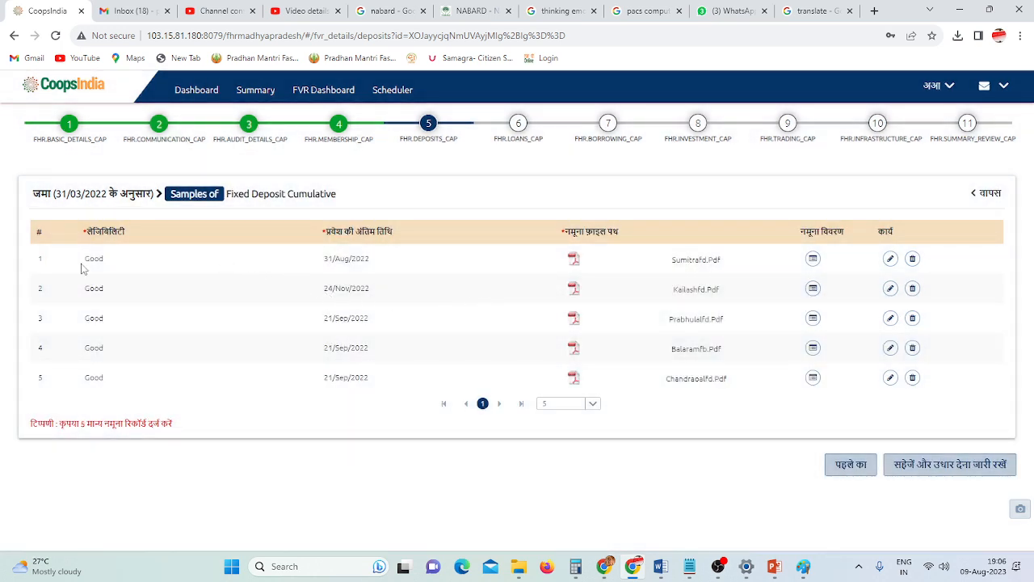
pyautogui.doubleClick(93, 259)
pyautogui.click(813, 259)
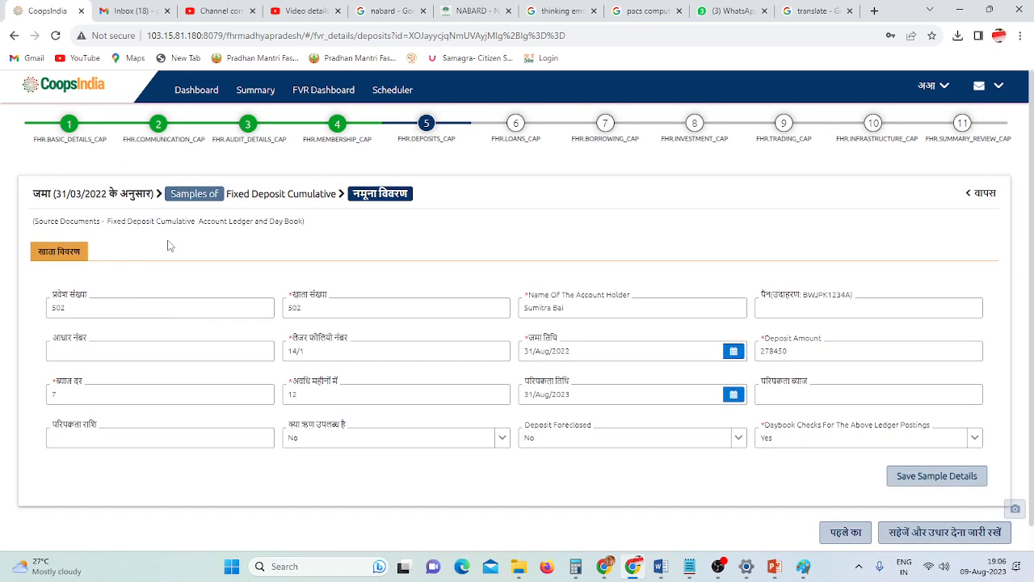
pyautogui.scroll(-1, 560, 466)
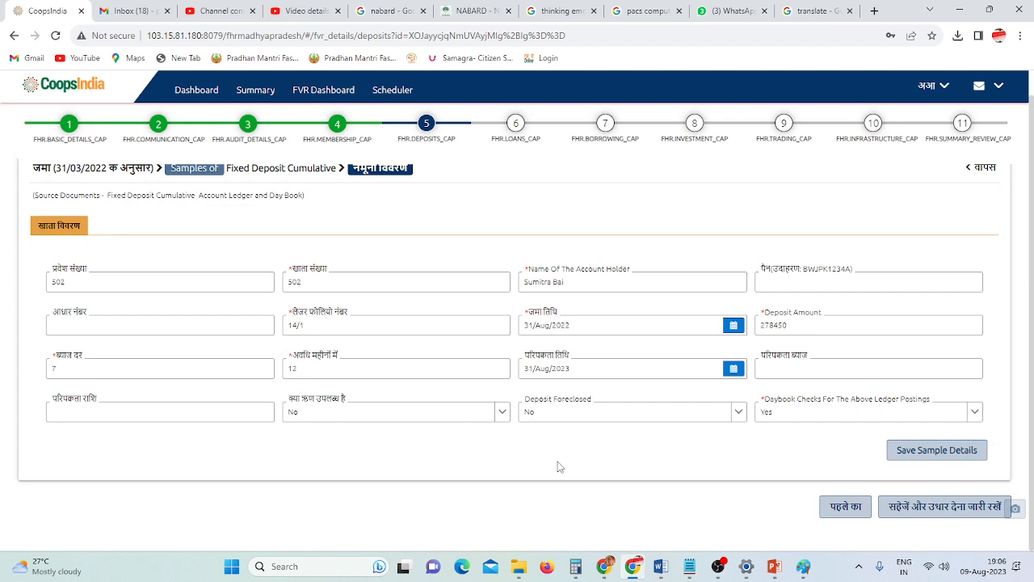
pyautogui.scroll(1, 797, 305)
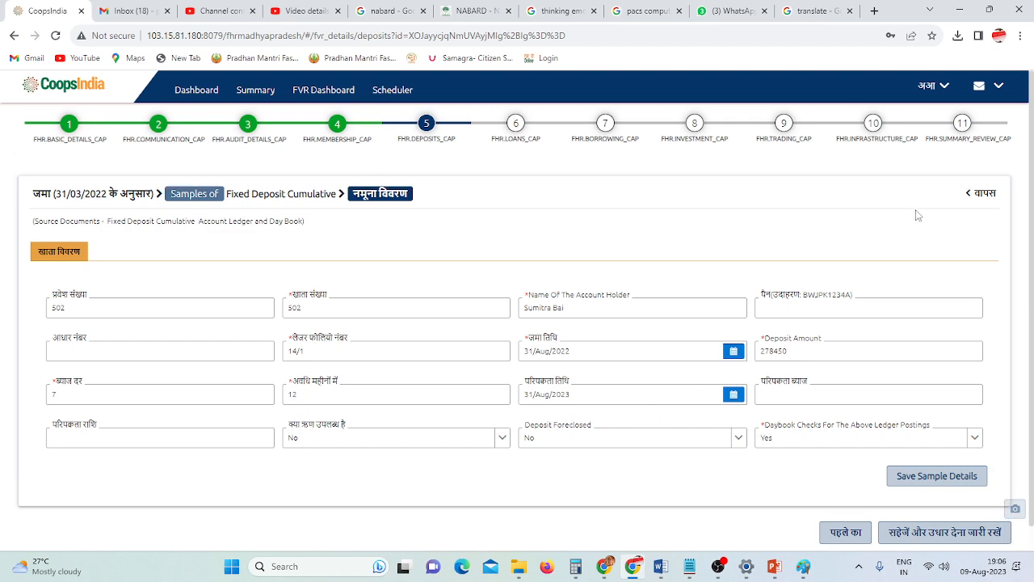
pyautogui.click(983, 196)
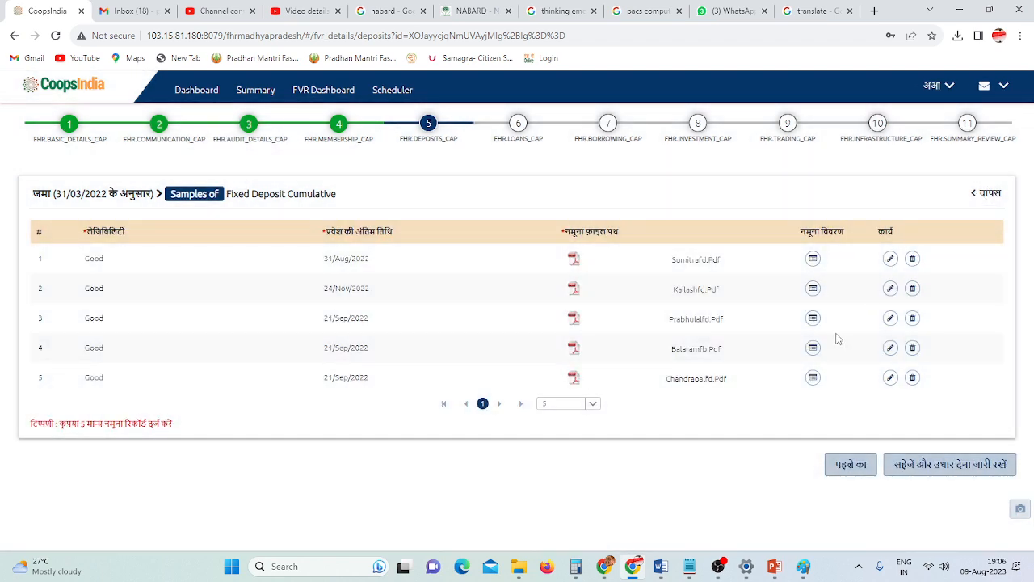
pyautogui.click(984, 198)
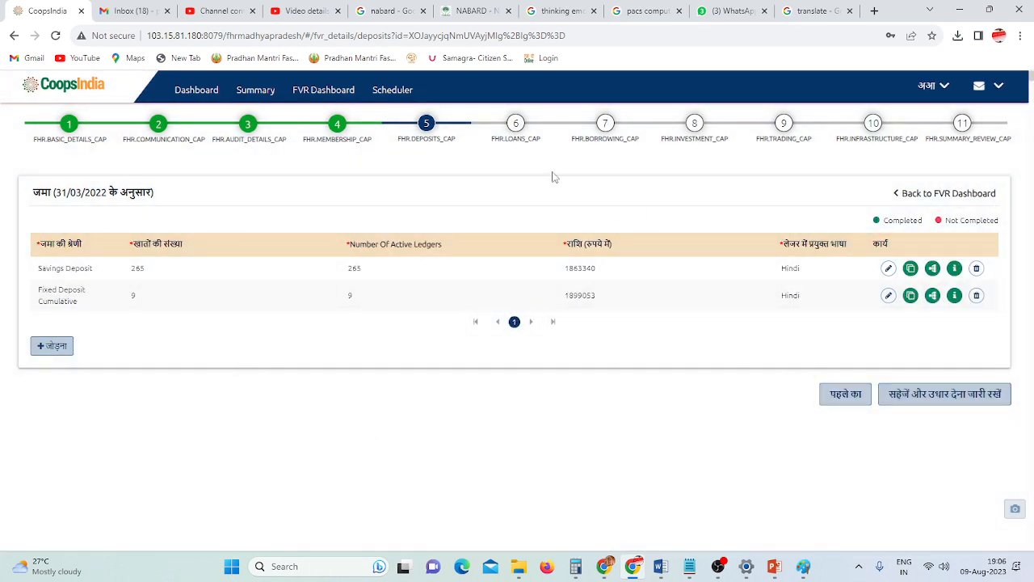
# Save the deposits section, continue to loans, and review the listed loan products from KCC / Crop Loan / SAO to KCC ANIMAL HUSBANDRY.
pyautogui.click(957, 394)
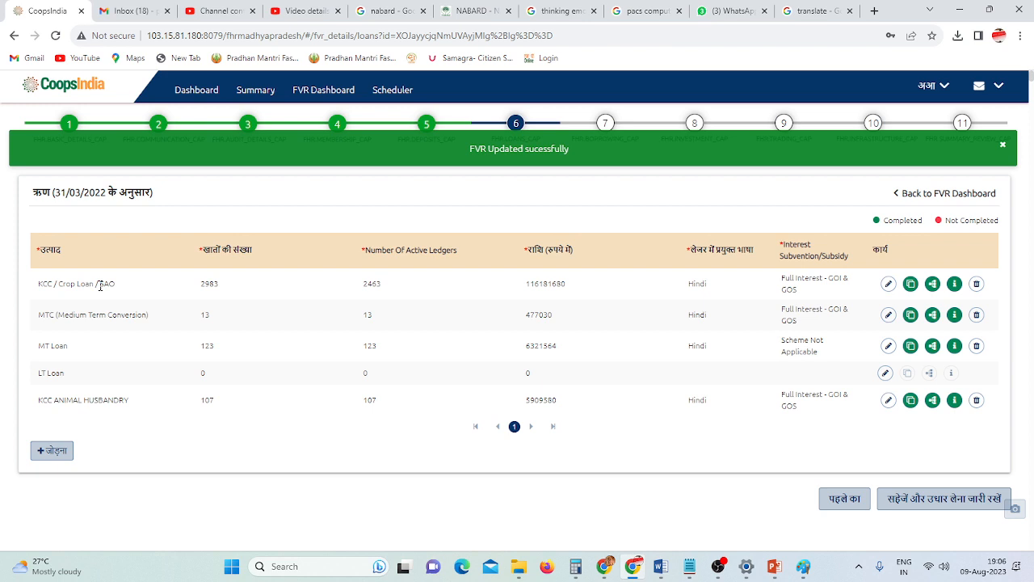
pyautogui.moveTo(78, 284); pyautogui.dragTo(168, 290)
pyautogui.moveTo(55, 323); pyautogui.dragTo(146, 327)
pyautogui.doubleClick(60, 343)
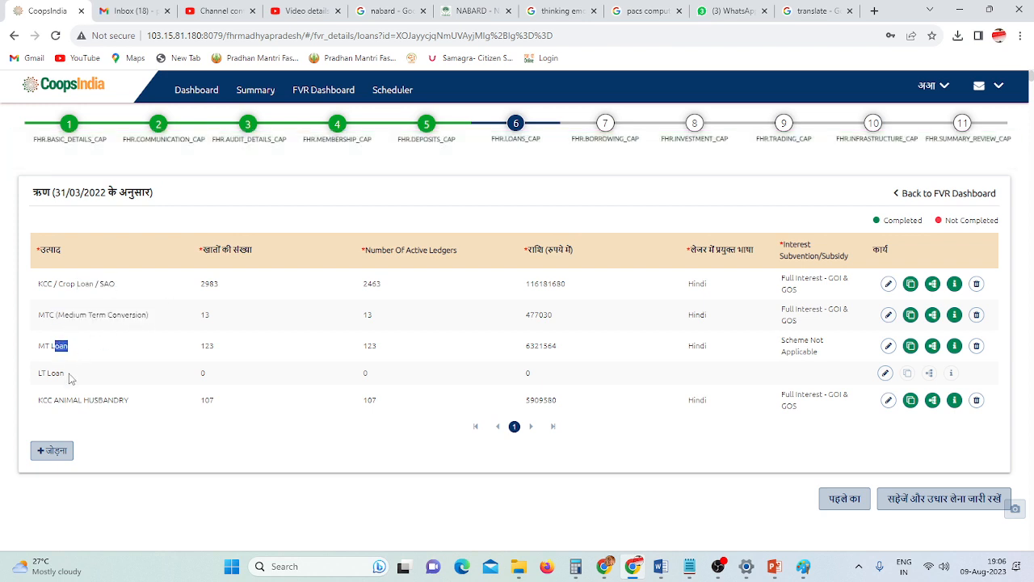
pyautogui.click(56, 410)
pyautogui.moveTo(56, 413); pyautogui.dragTo(143, 419)
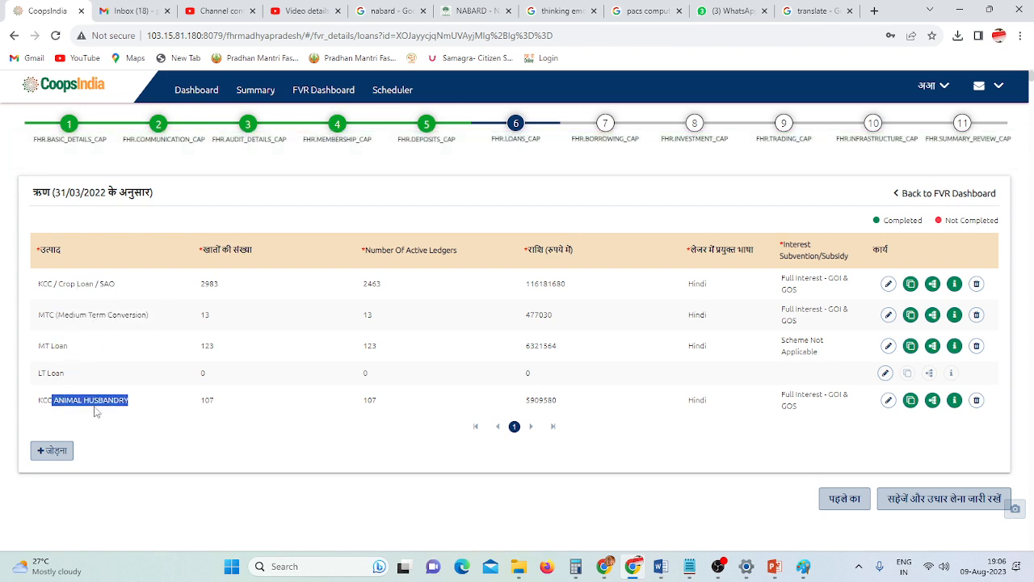
pyautogui.moveTo(39, 403); pyautogui.dragTo(117, 416)
# Browse the product options available for a new loan entry, and discard the empty entry.
pyautogui.click(61, 449)
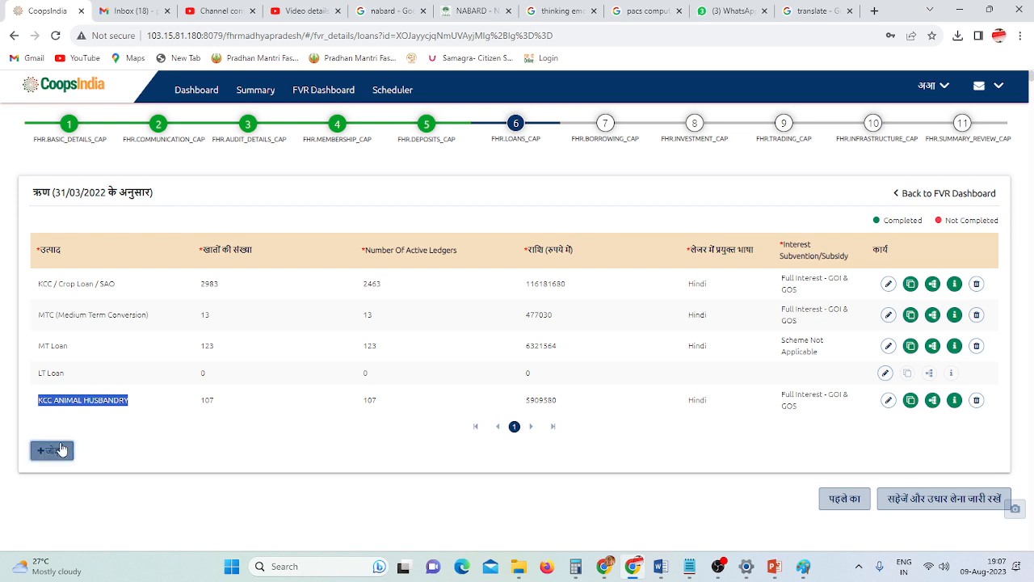
pyautogui.click(92, 287)
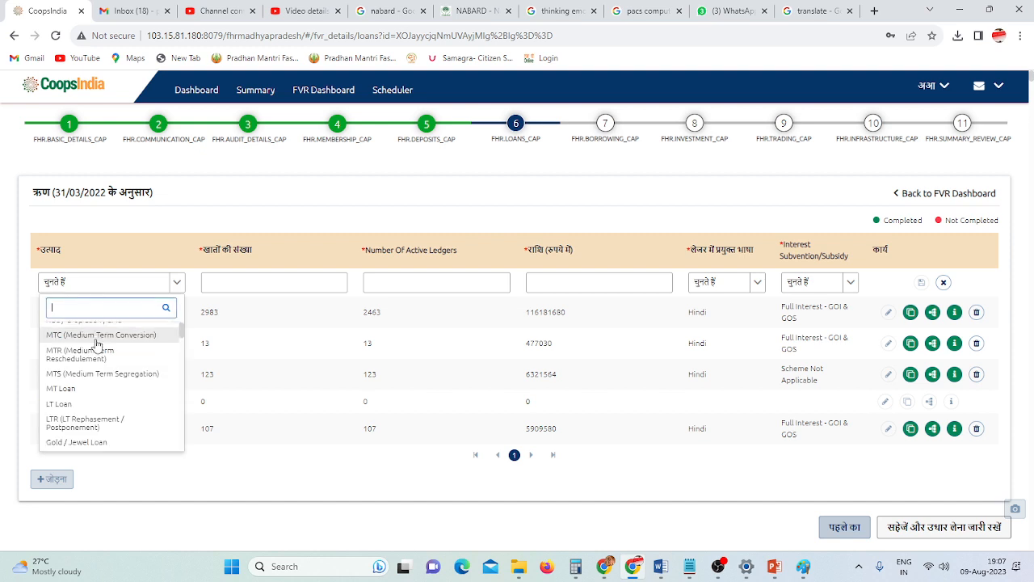
pyautogui.scroll(-6, 93, 363)
pyautogui.scroll(-8, 88, 381)
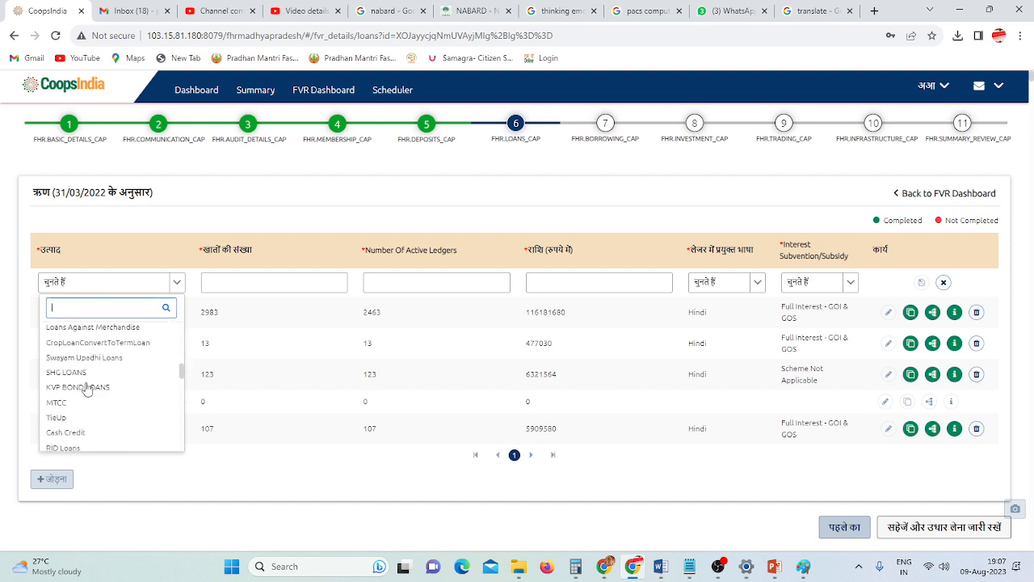
pyautogui.scroll(-4, 88, 391)
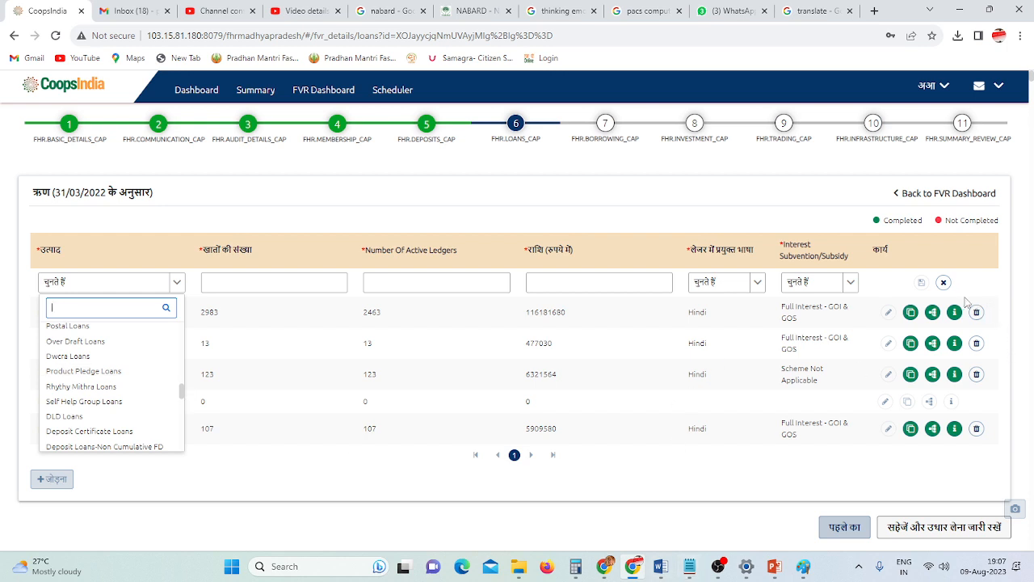
pyautogui.click(944, 282)
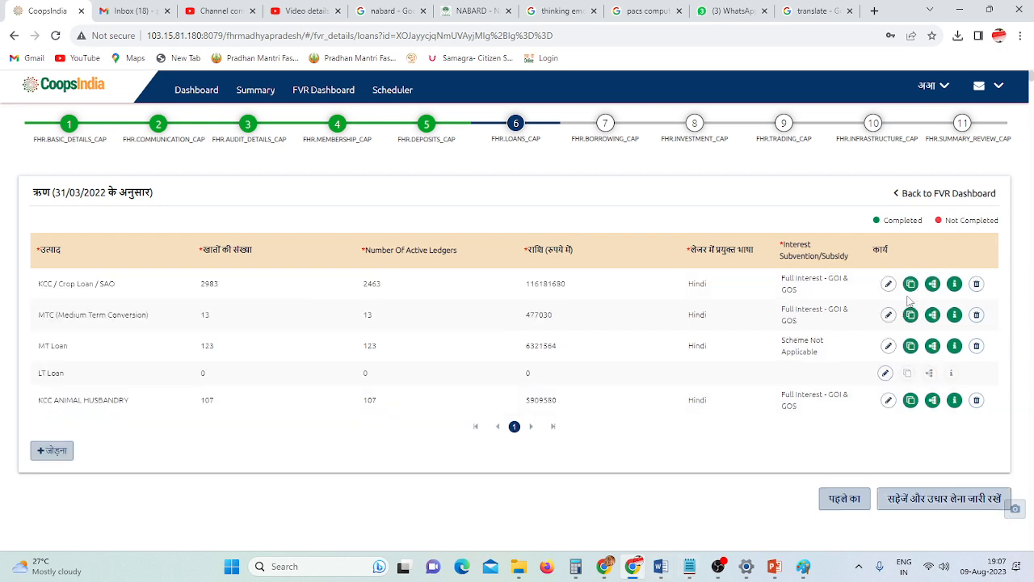
# Open the product definition of KCC / Crop Loan / SAO and look through its sanction, post-sanction and collection apportion sections.
pyautogui.click(911, 284)
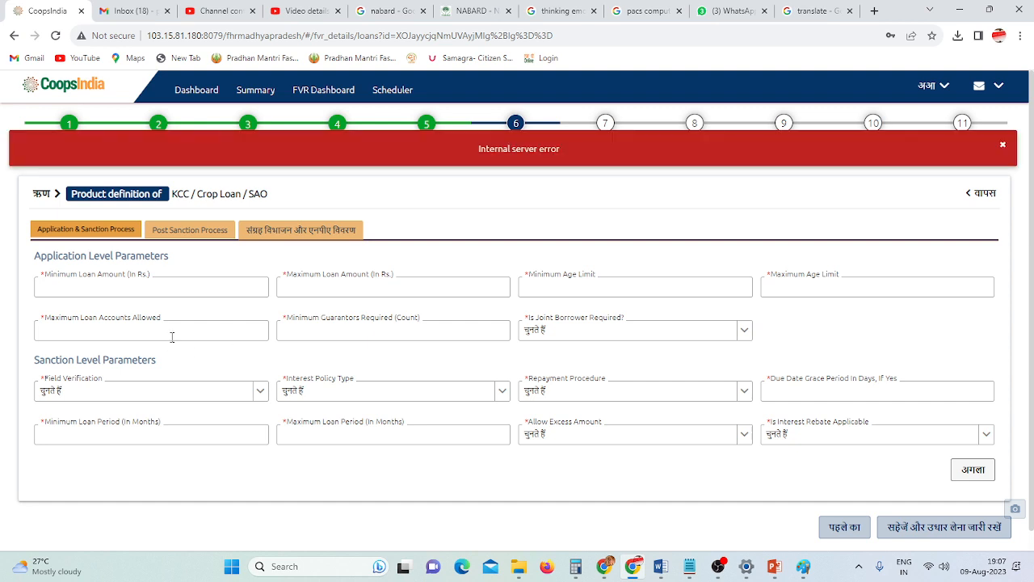
pyautogui.click(184, 234)
pyautogui.click(127, 232)
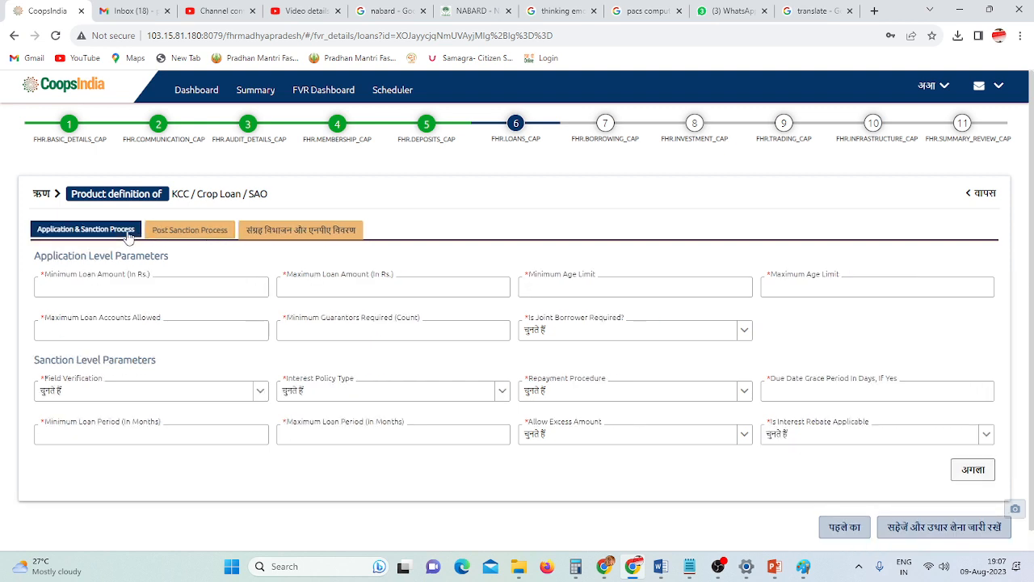
pyautogui.click(194, 231)
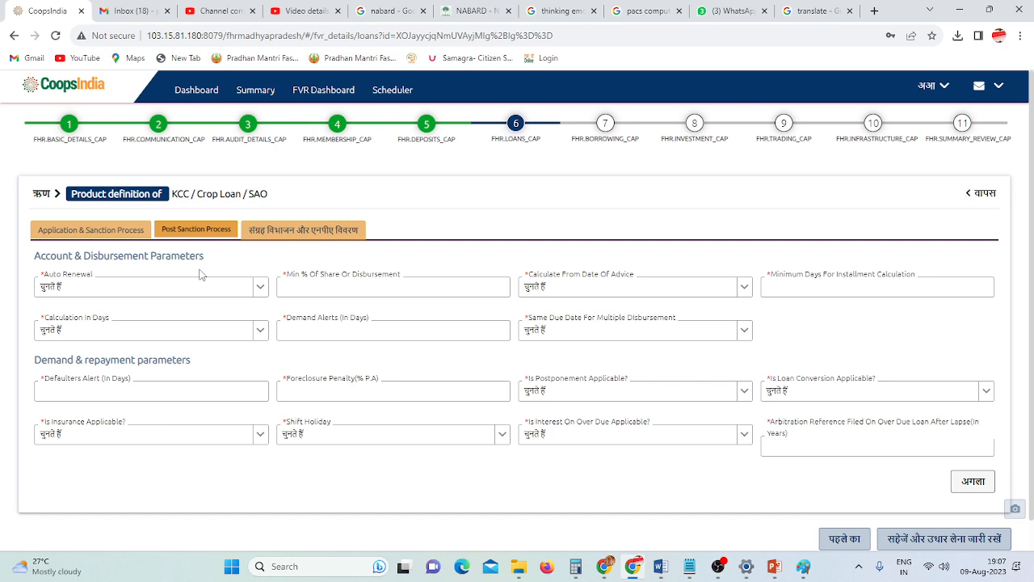
pyautogui.click(276, 233)
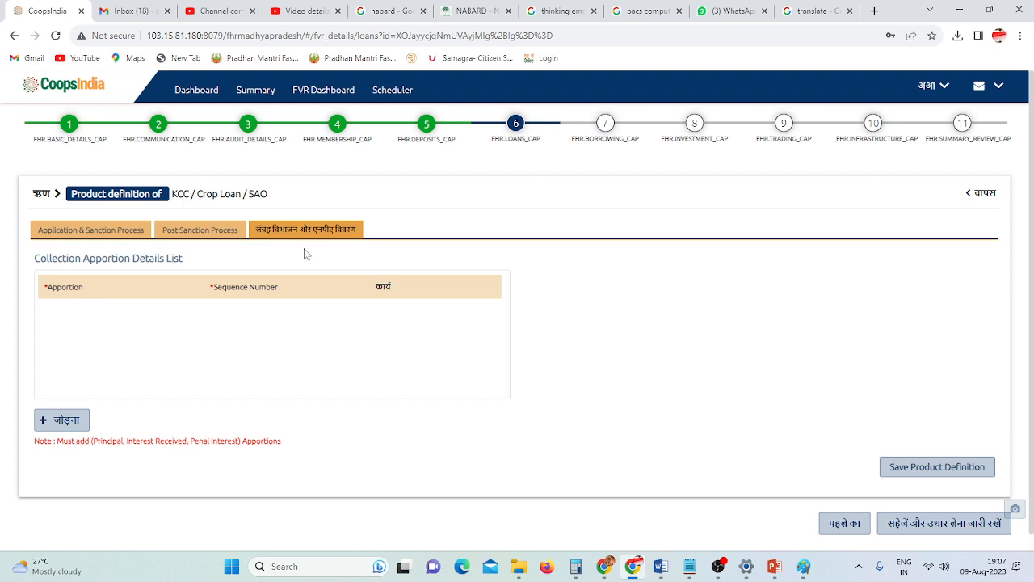
# Add and save a Penal Interest collection apportion with sequence number 1, leaving no further blank entry open.
pyautogui.click(80, 423)
pyautogui.click(109, 321)
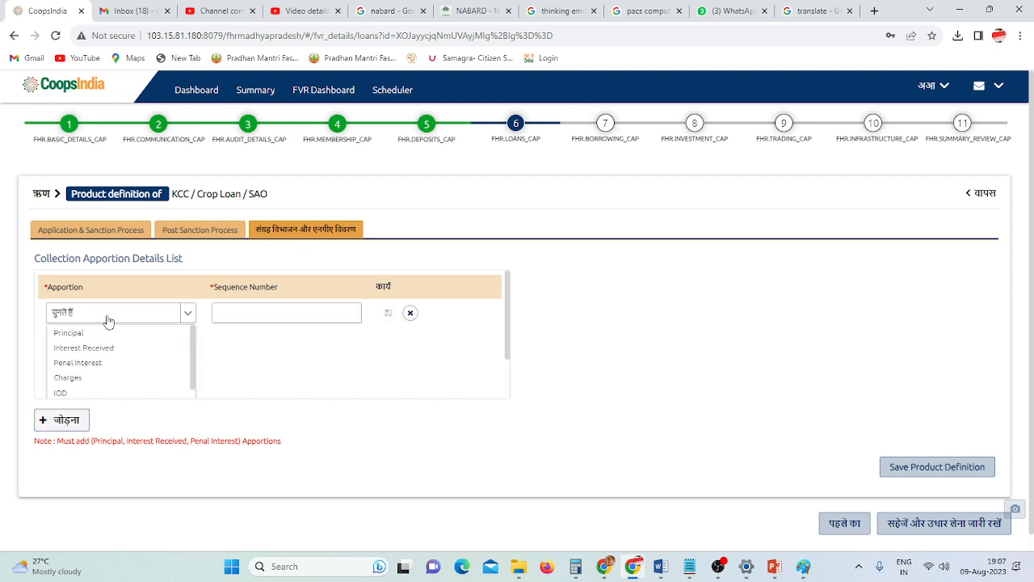
pyautogui.click(102, 363)
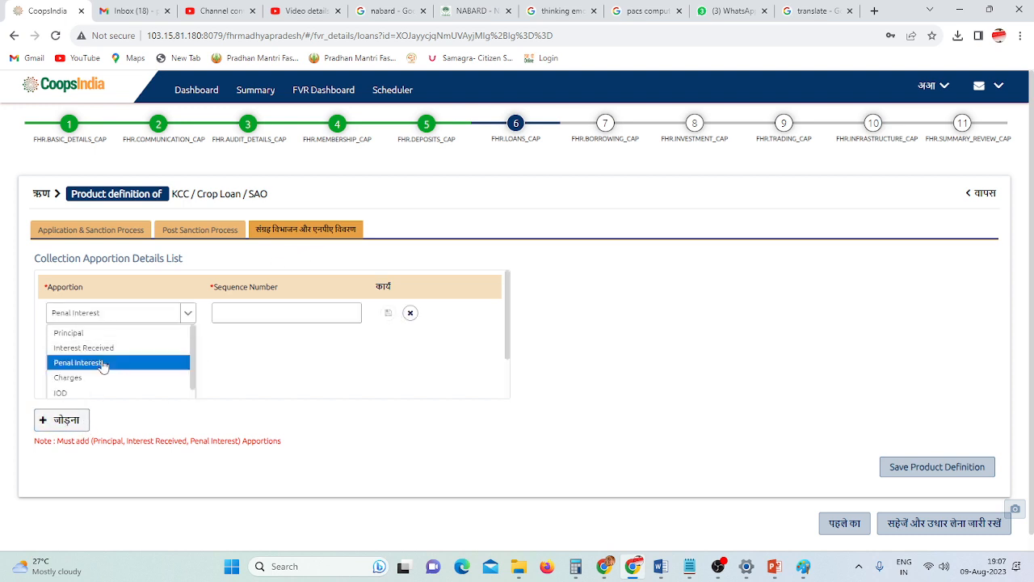
pyautogui.click(255, 312)
pyautogui.write('1')
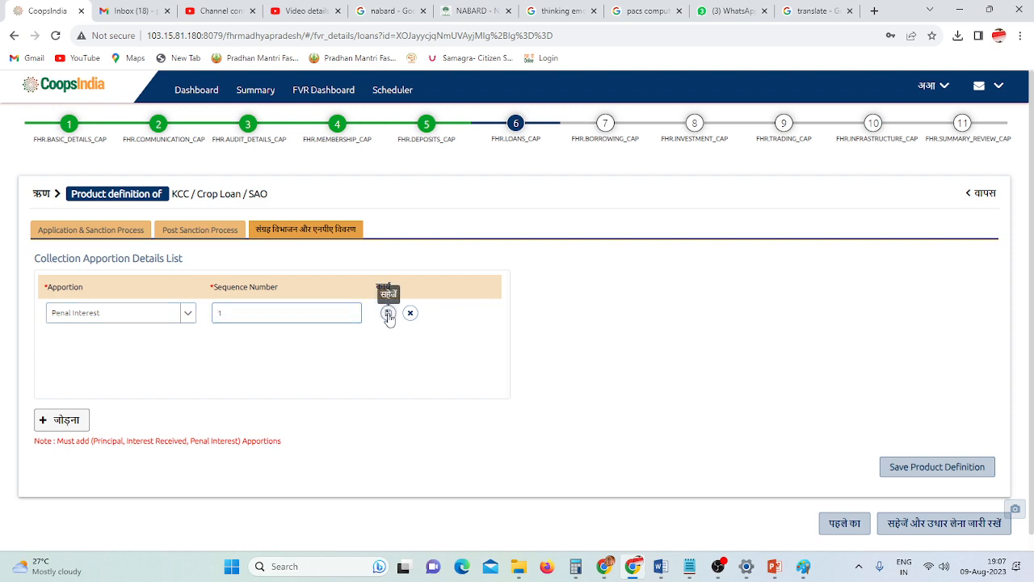
pyautogui.click(389, 315)
pyautogui.click(69, 420)
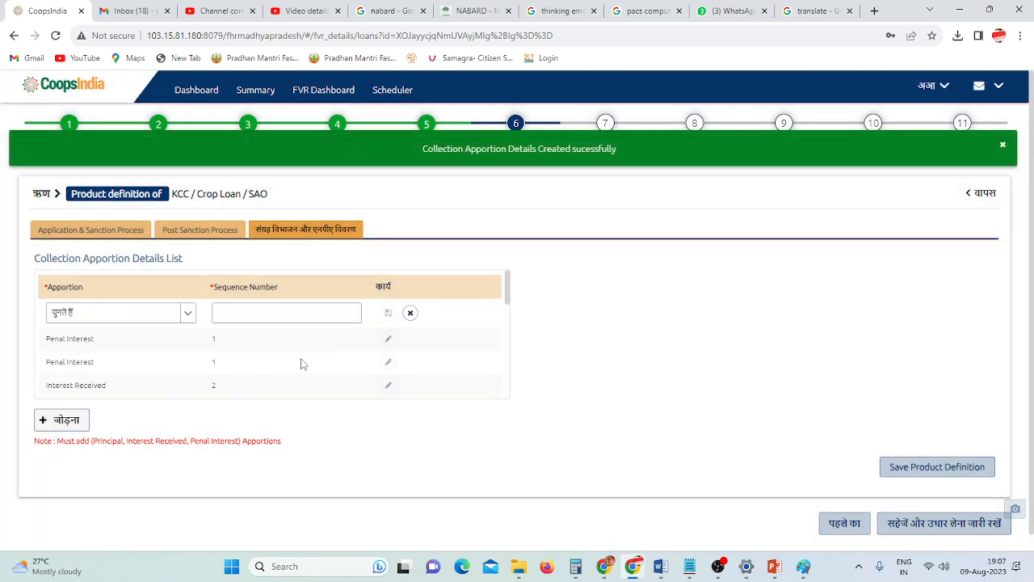
pyautogui.click(410, 312)
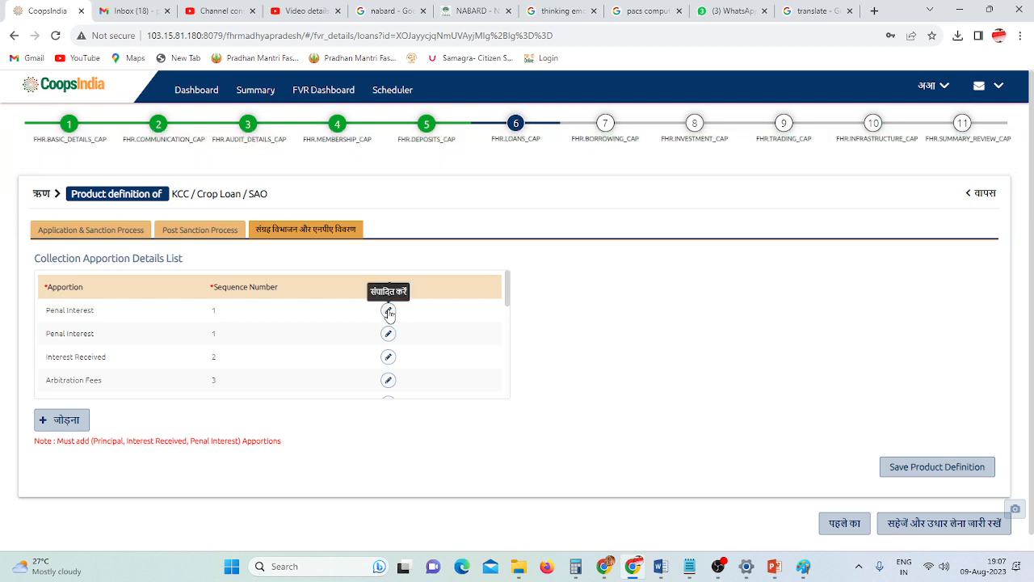
# Read through the full collection apportion list and return to the loan list.
pyautogui.scroll(-10, 243, 348)
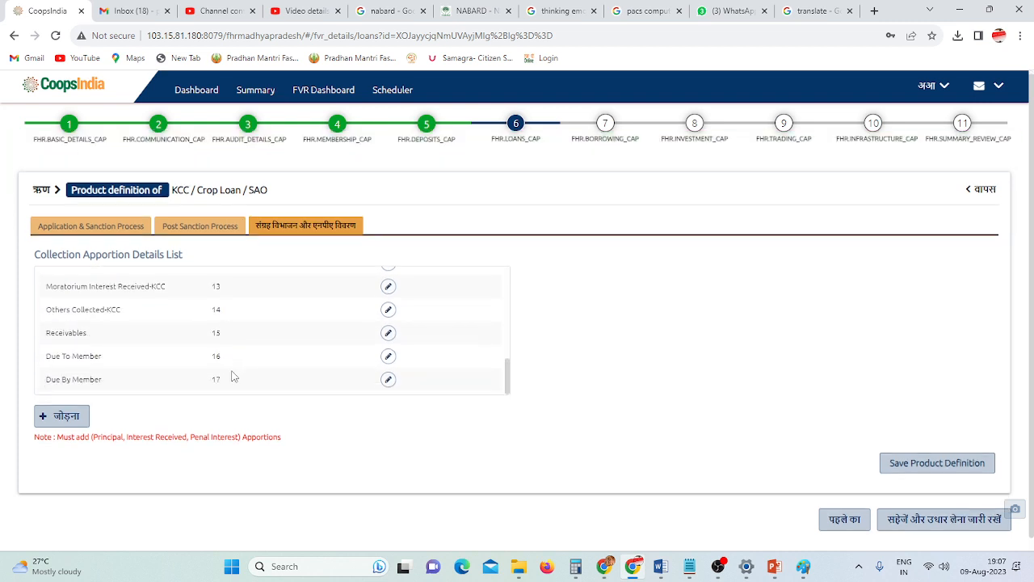
pyautogui.scroll(10, 234, 372)
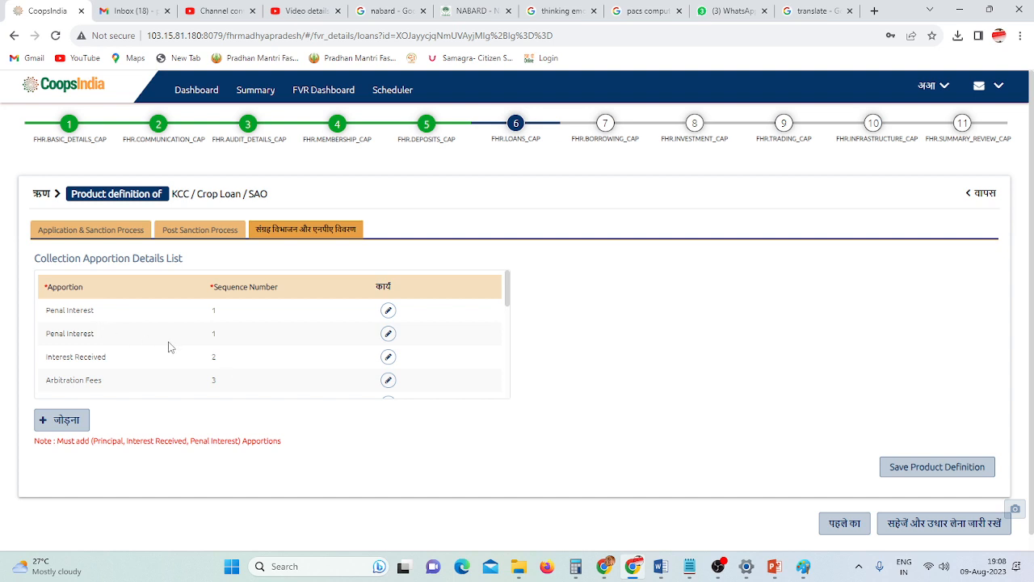
pyautogui.scroll(-1, 160, 354)
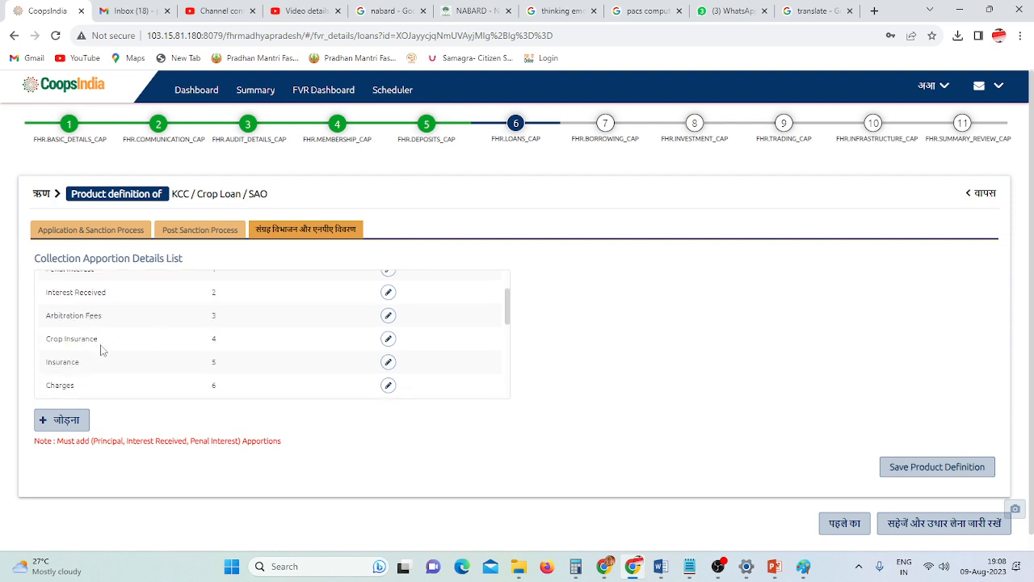
pyautogui.click(983, 194)
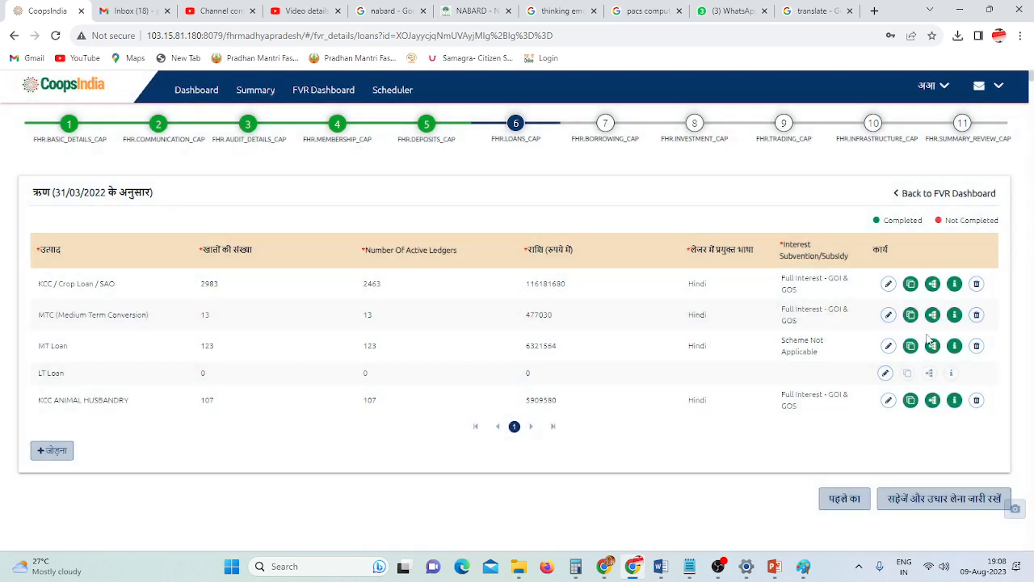
# Reopen the KCC / Crop Loan / SAO product definition, check the parameters in all three sections, and return to the loan list.
pyautogui.click(910, 283)
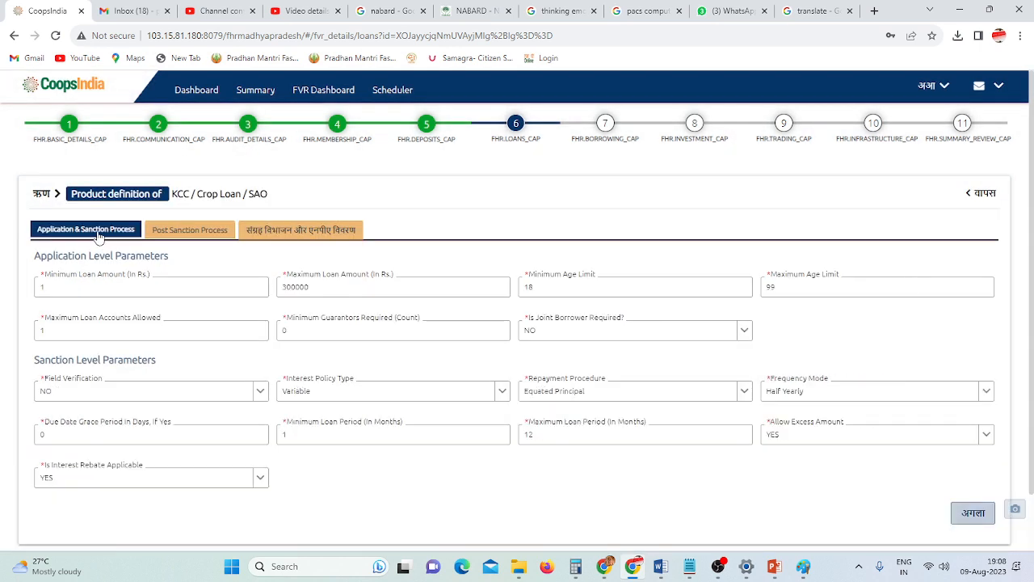
pyautogui.scroll(-1, 970, 526)
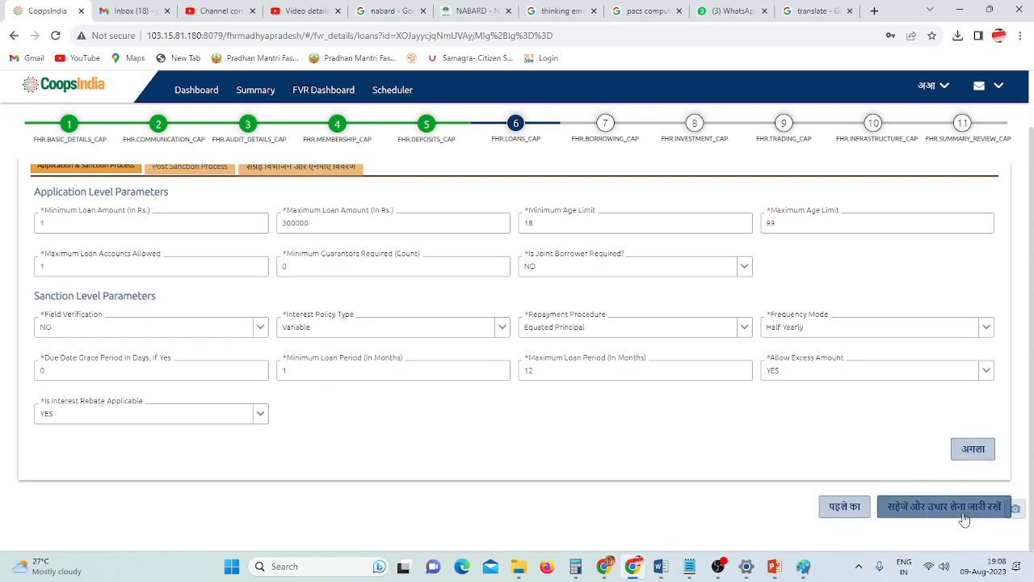
pyautogui.scroll(1, 964, 520)
pyautogui.click(195, 230)
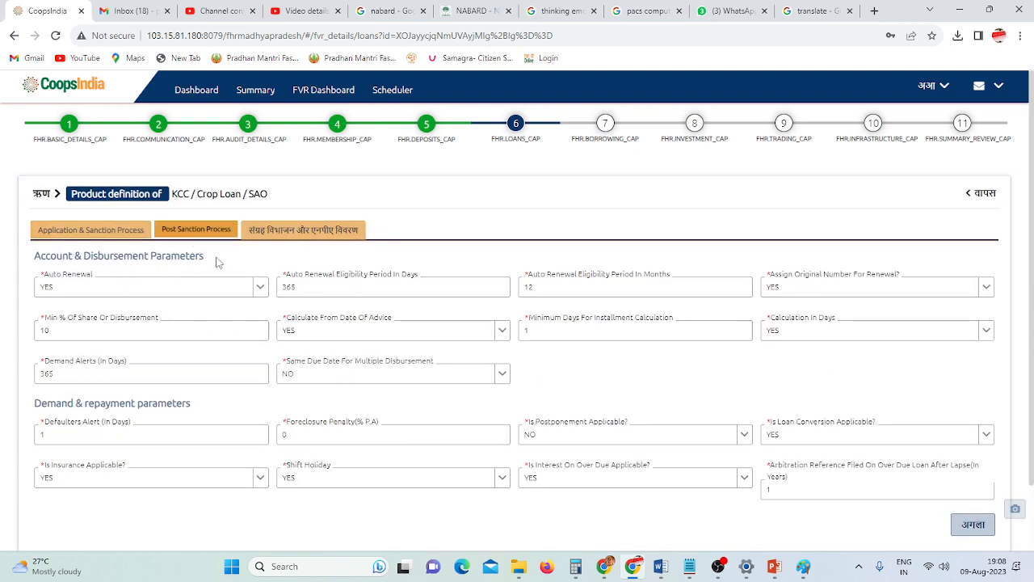
pyautogui.click(296, 232)
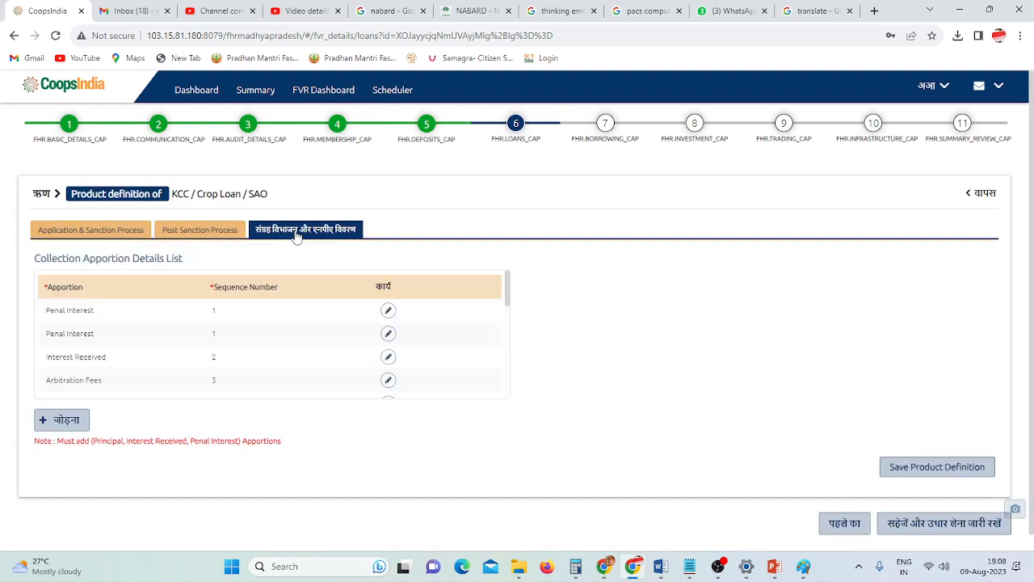
pyautogui.click(993, 199)
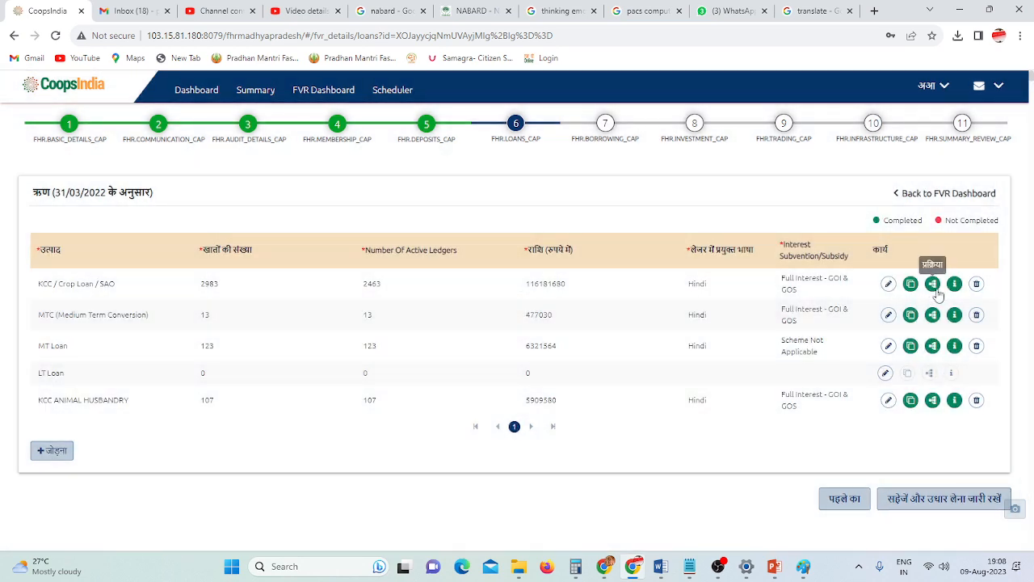
# Review the process questions and answers for KCC / Crop Loan / SAO and return to the loan list.
pyautogui.click(932, 284)
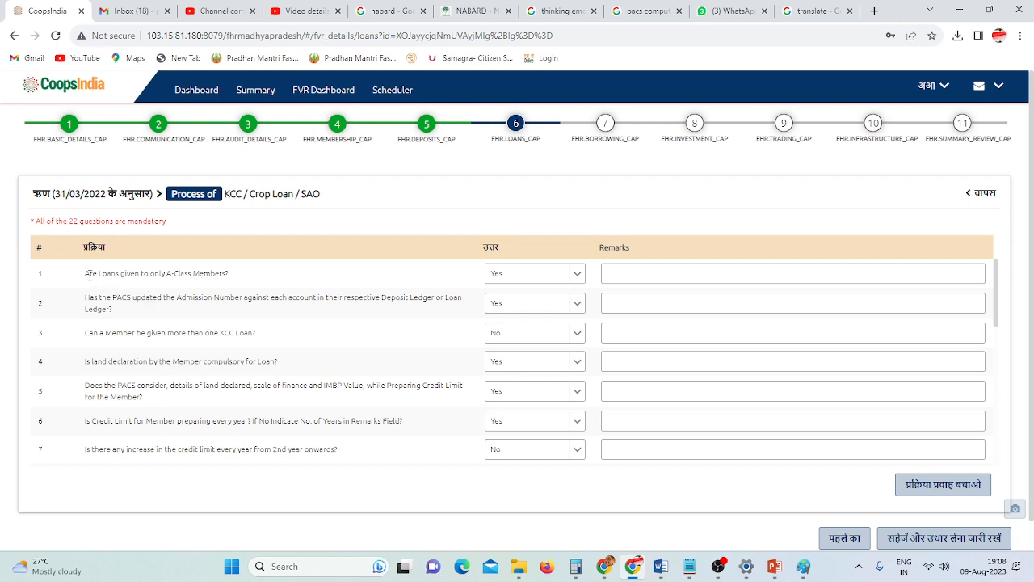
pyautogui.moveTo(89, 273); pyautogui.dragTo(215, 277)
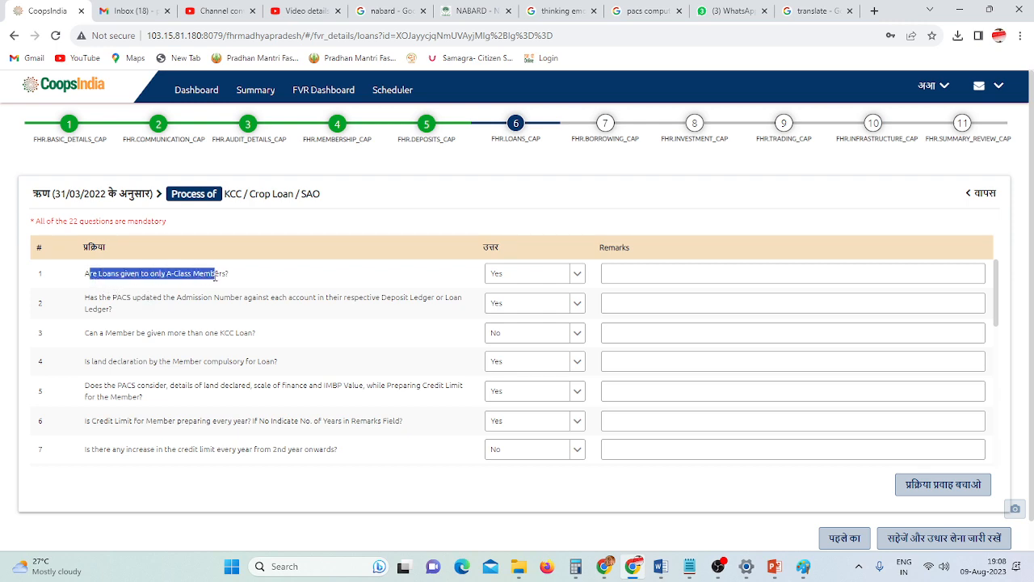
pyautogui.scroll(-6, 215, 277)
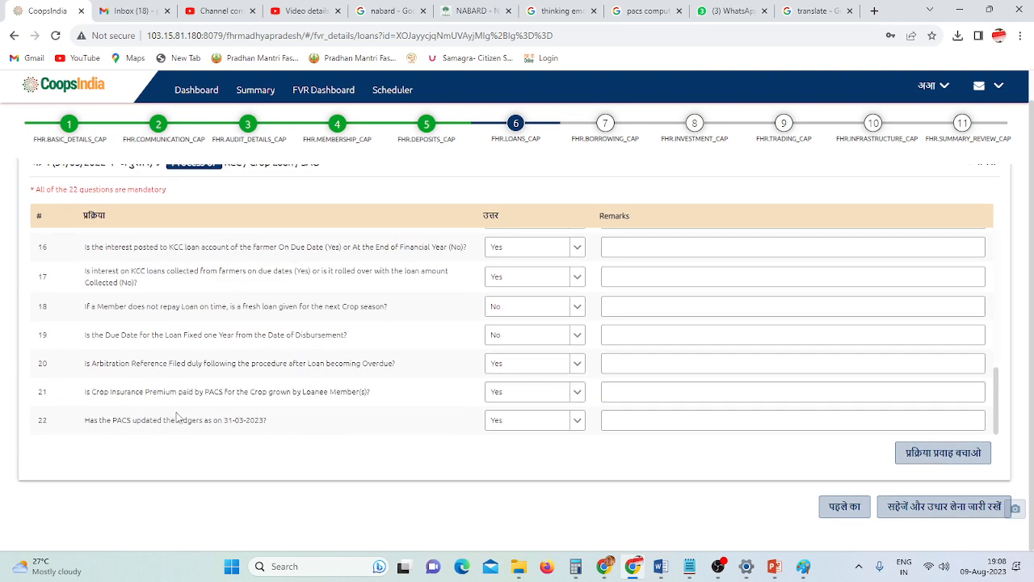
pyautogui.scroll(8, 177, 416)
pyautogui.click(983, 193)
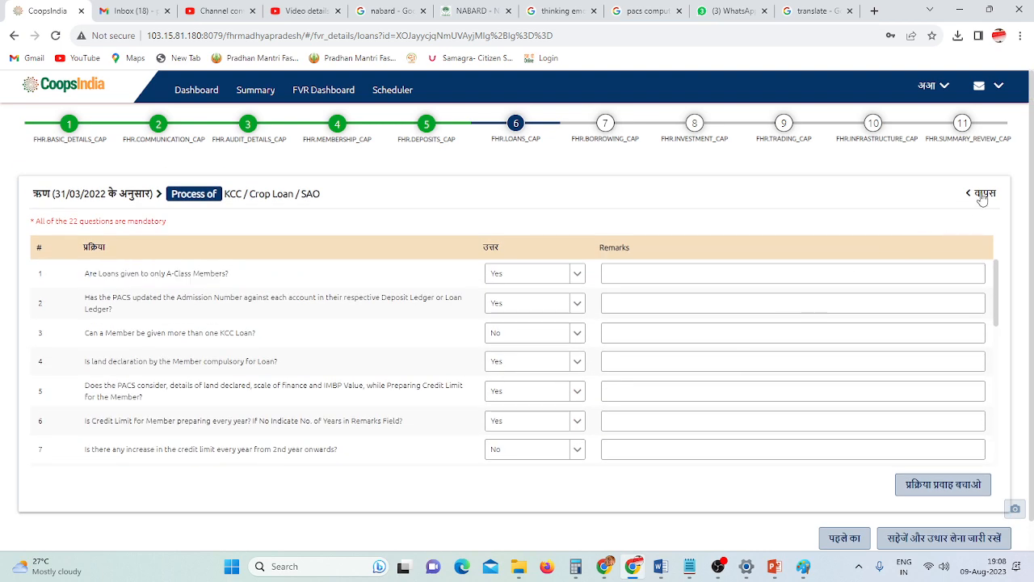
# Open the KCC / Crop Loan / SAO samples and check the account details of the first sample, 2pacs.Pdf.
pyautogui.click(957, 288)
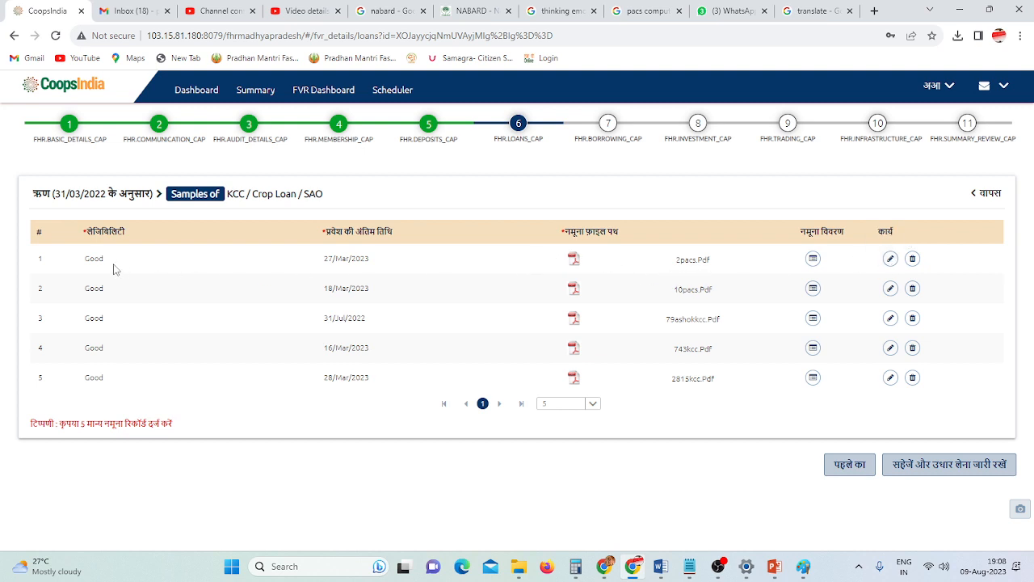
pyautogui.moveTo(325, 258); pyautogui.dragTo(366, 261)
pyautogui.click(814, 260)
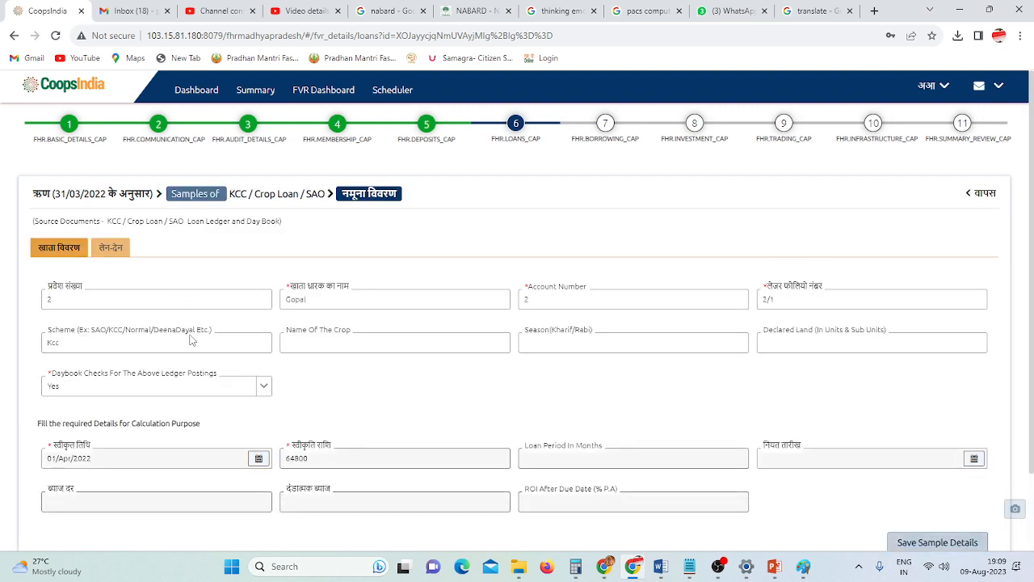
pyautogui.scroll(-1, 185, 366)
pyautogui.scroll(1, 191, 379)
# Look through the disbursement and collection tables in the first KCC sample's transactions.
pyautogui.click(121, 255)
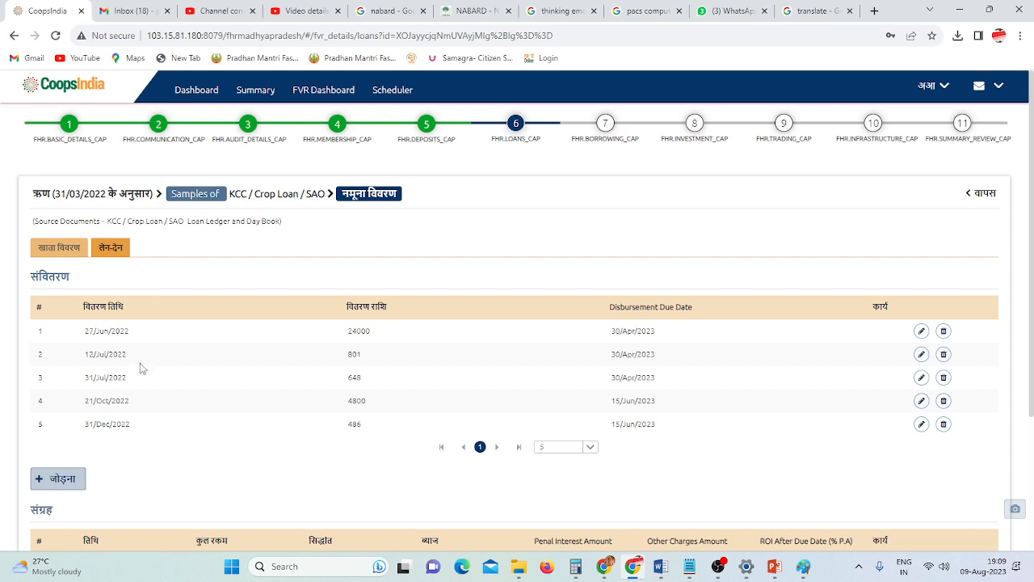
pyautogui.scroll(-3, 533, 388)
pyautogui.scroll(3, 524, 424)
pyautogui.scroll(-1, 226, 394)
pyautogui.scroll(-2, 194, 404)
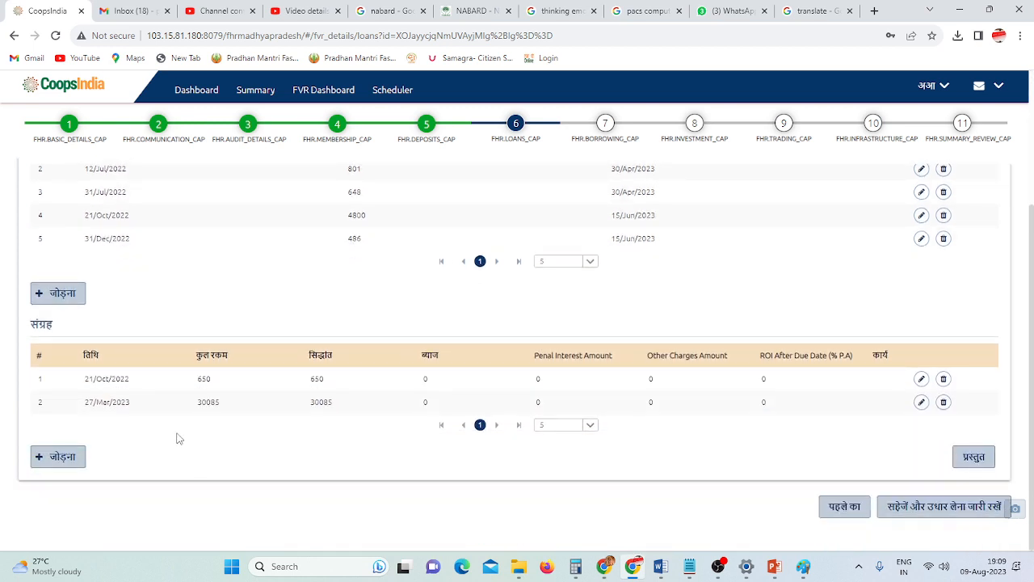
pyautogui.scroll(3, 160, 408)
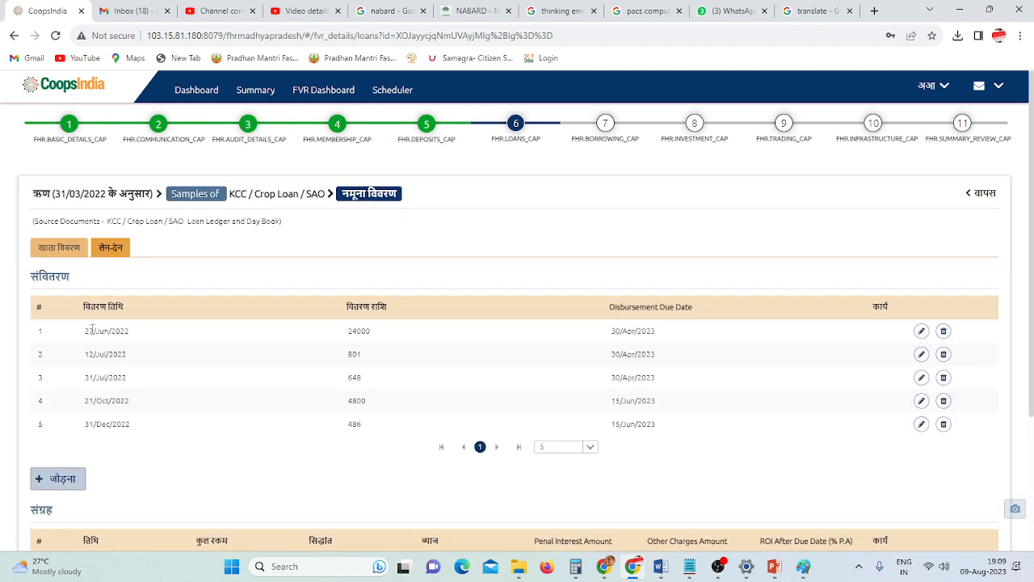
# Check the sample's individual disbursement and collection entries again, and go back to the loan list.
pyautogui.moveTo(92, 329); pyautogui.dragTo(669, 384)
pyautogui.moveTo(48, 278); pyautogui.dragTo(65, 280)
pyautogui.scroll(-2, 75, 341)
pyautogui.moveTo(39, 381); pyautogui.dragTo(212, 457)
pyautogui.click(211, 454)
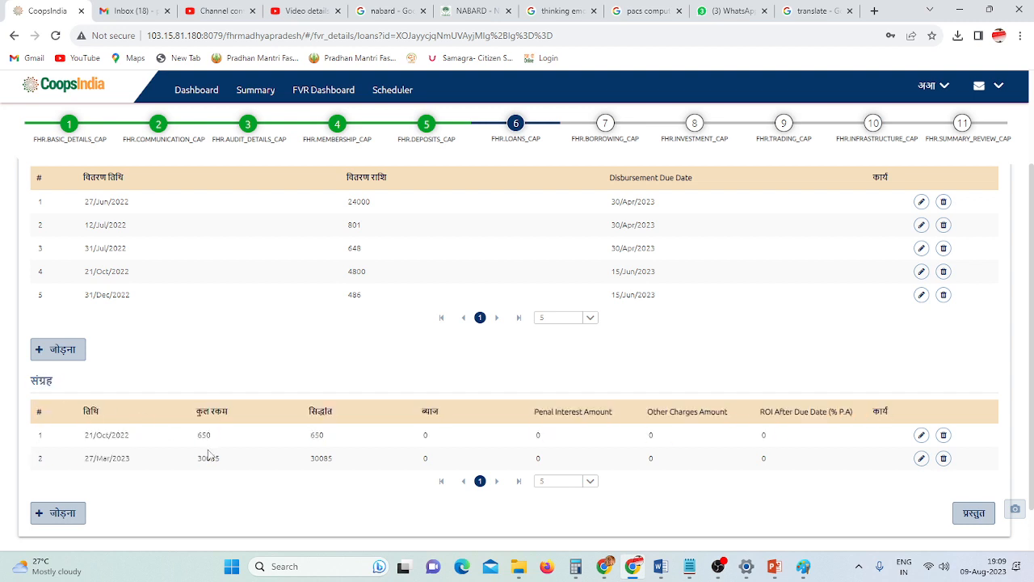
pyautogui.scroll(2, 208, 458)
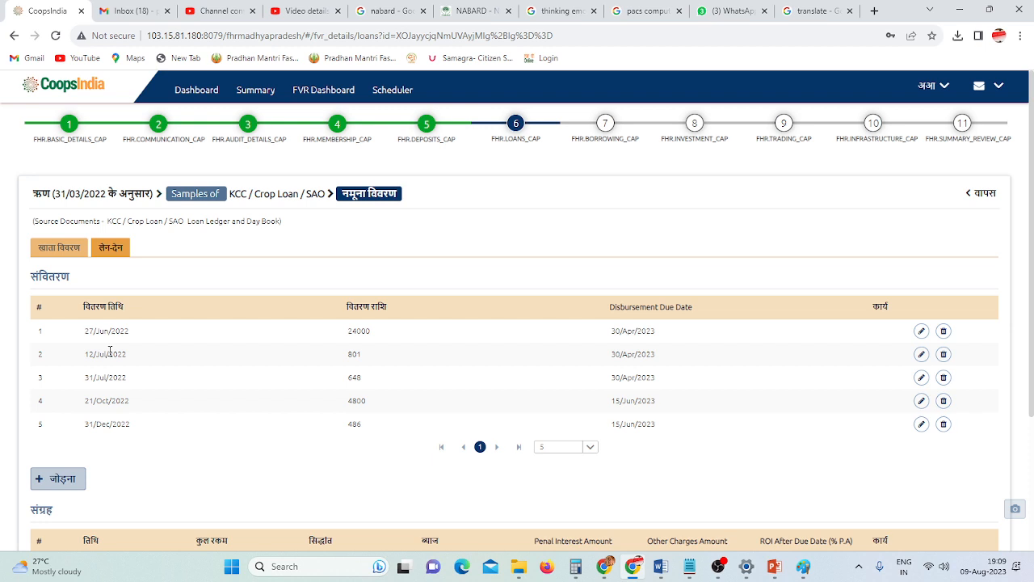
pyautogui.click(987, 195)
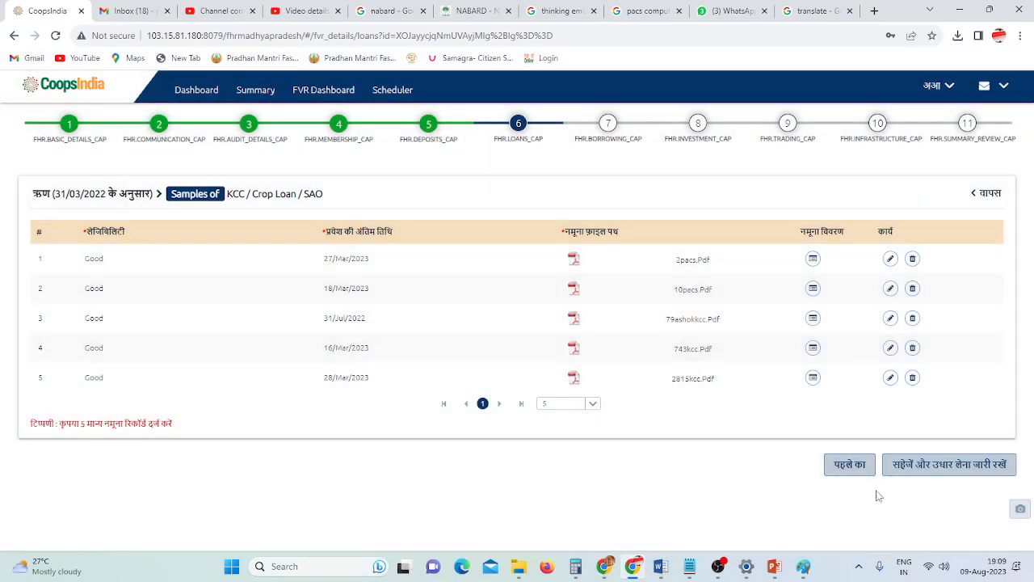
pyautogui.click(987, 195)
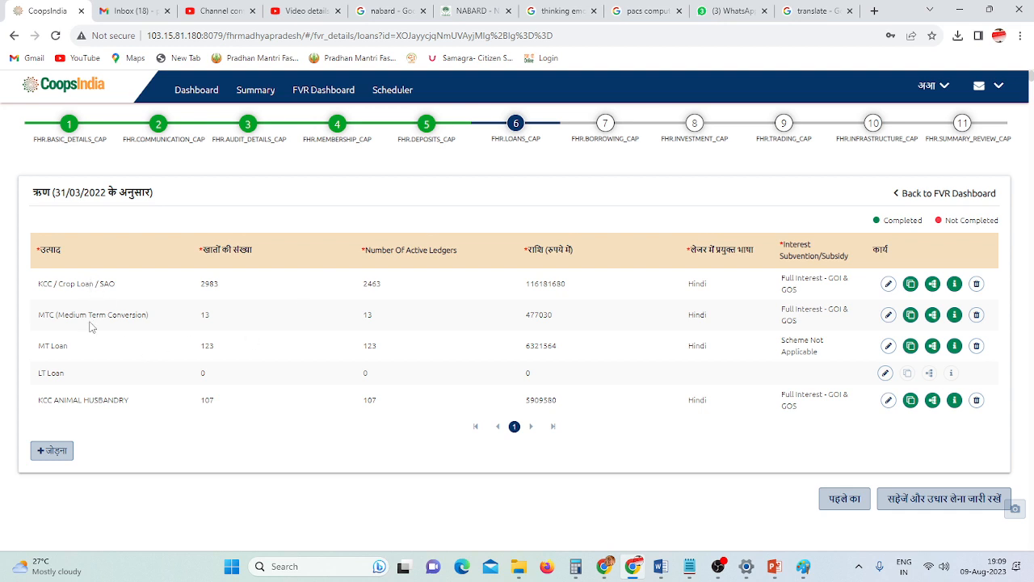
# Check the MTC, MT Loan and KCC ANIMAL HUSBANDRY rows in the loan list.
pyautogui.moveTo(74, 315); pyautogui.dragTo(380, 320)
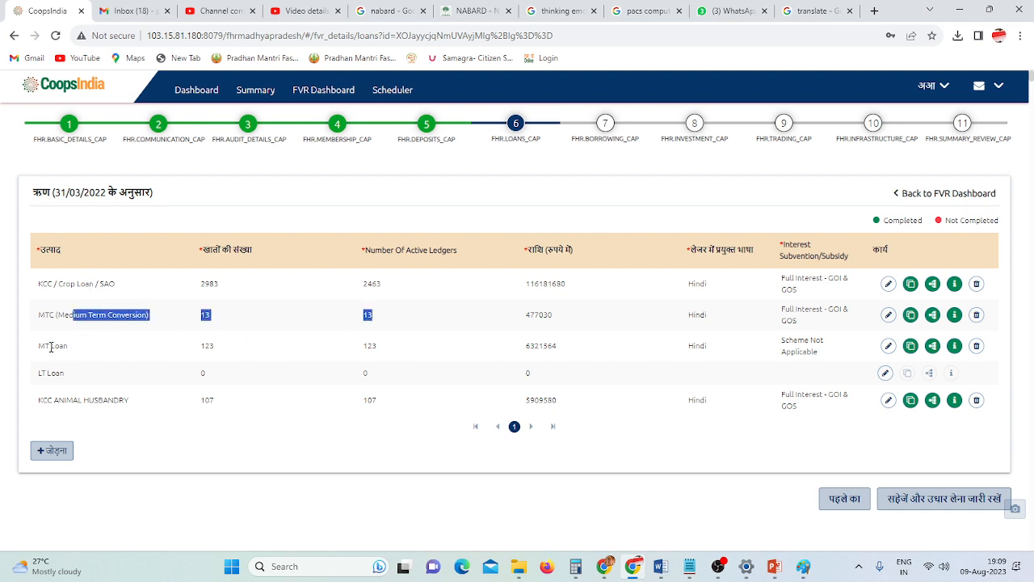
pyautogui.moveTo(50, 346); pyautogui.dragTo(262, 353)
pyautogui.moveTo(52, 401); pyautogui.dragTo(260, 417)
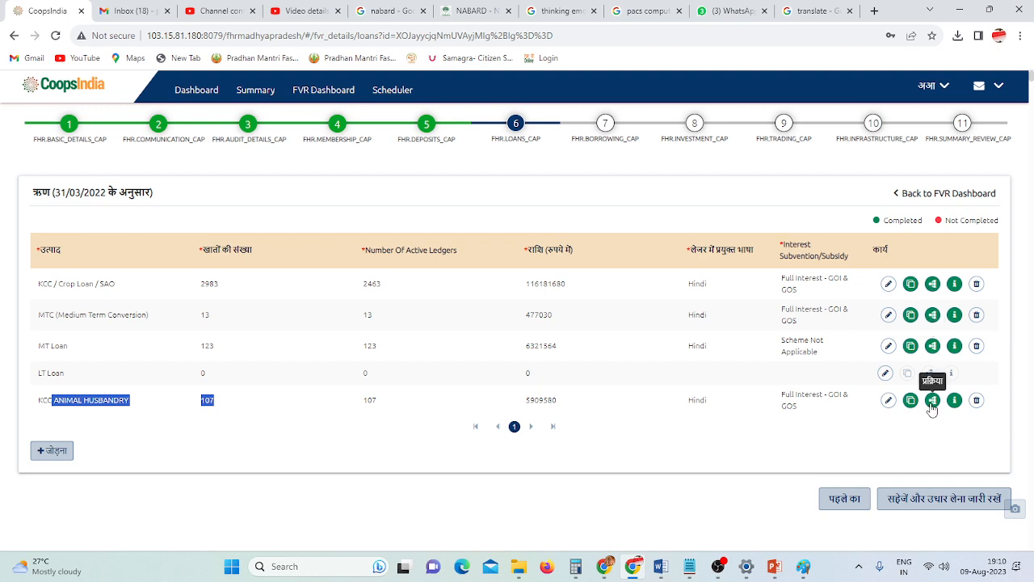
# Review the first MTC (Medium Term Conversion) sample's account details and transactions, and return to the loan list.
pyautogui.click(954, 315)
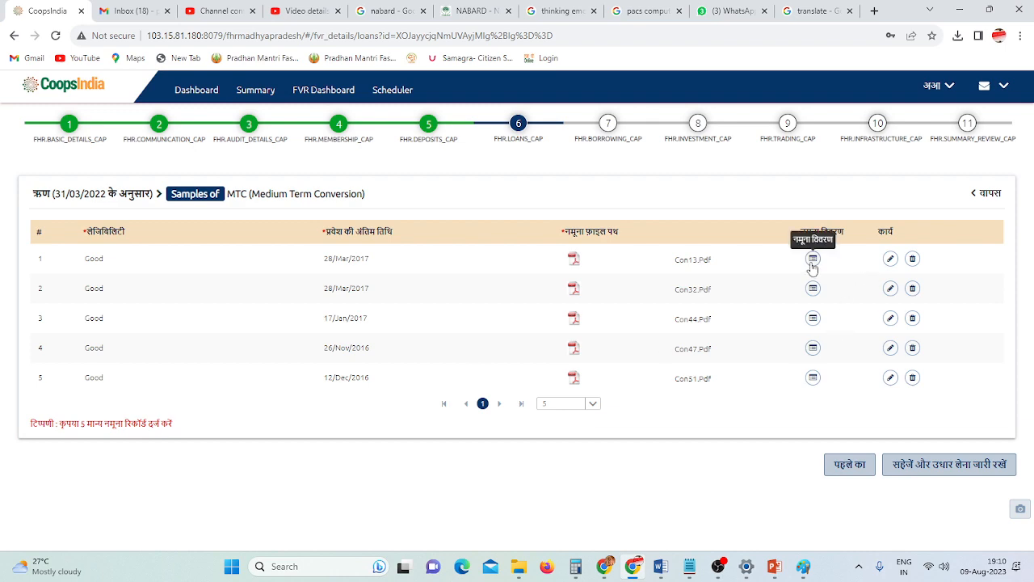
pyautogui.click(813, 260)
pyautogui.scroll(-1, 161, 374)
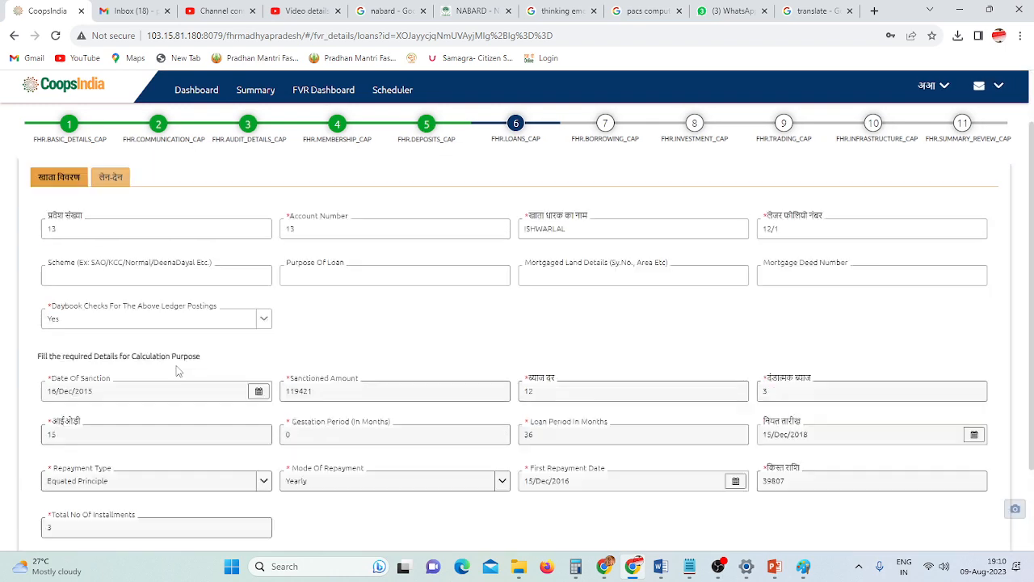
pyautogui.scroll(1, 178, 370)
pyautogui.click(118, 252)
pyautogui.click(989, 195)
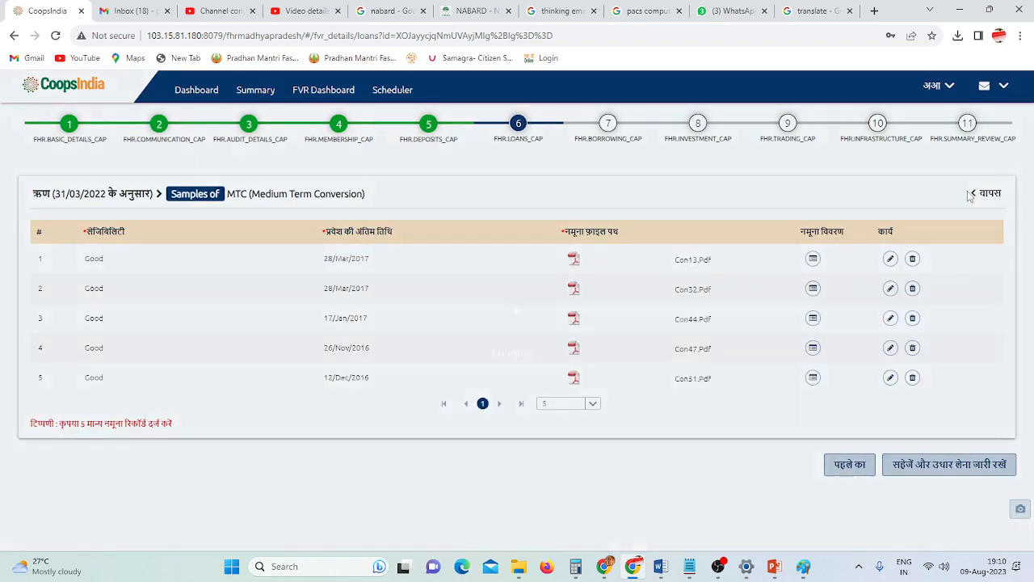
pyautogui.click(990, 197)
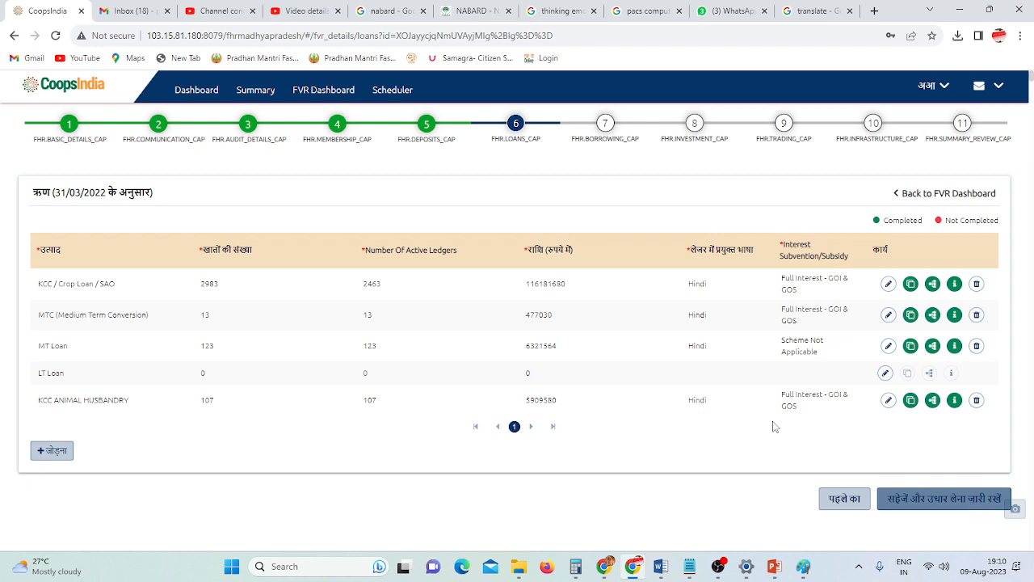
# Save the loans section, continue to Borrowing, and check the first DCCB entry's purpose and its PACS and DCCB outstandings.
pyautogui.click(909, 508)
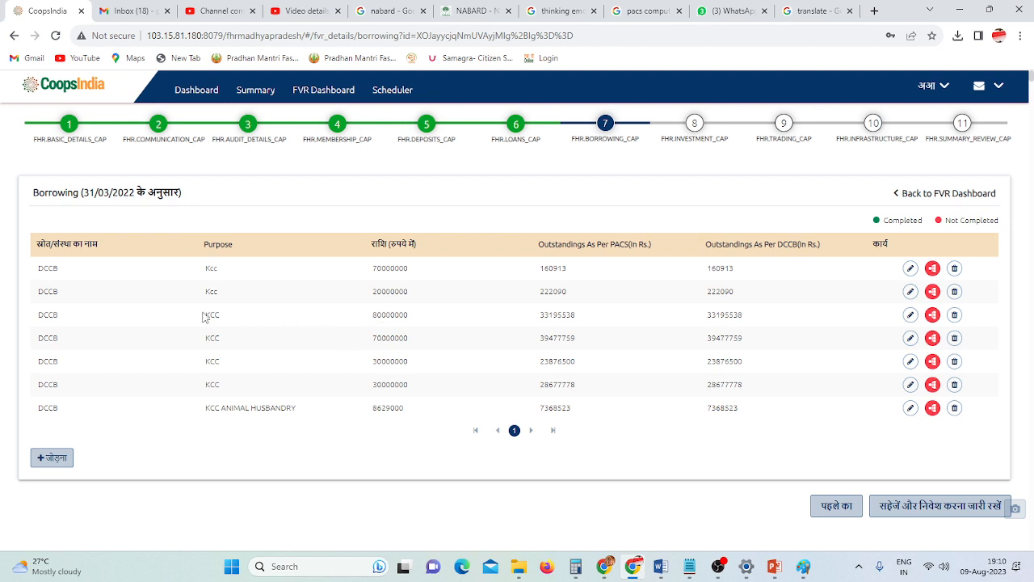
pyautogui.moveTo(29, 265); pyautogui.dragTo(149, 272)
pyautogui.click(210, 287)
pyautogui.doubleClick(211, 273)
pyautogui.moveTo(536, 278); pyautogui.dragTo(586, 276)
pyautogui.moveTo(703, 278); pyautogui.dragTo(735, 273)
# Open the first DCCB borrowing for editing, check its details, and return without saving.
pyautogui.click(910, 268)
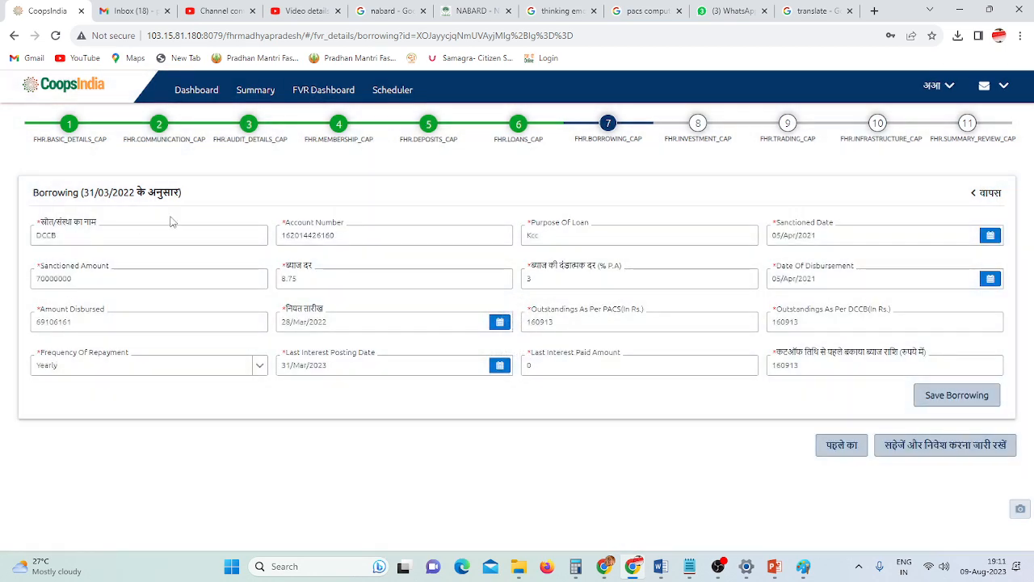
pyautogui.click(332, 287)
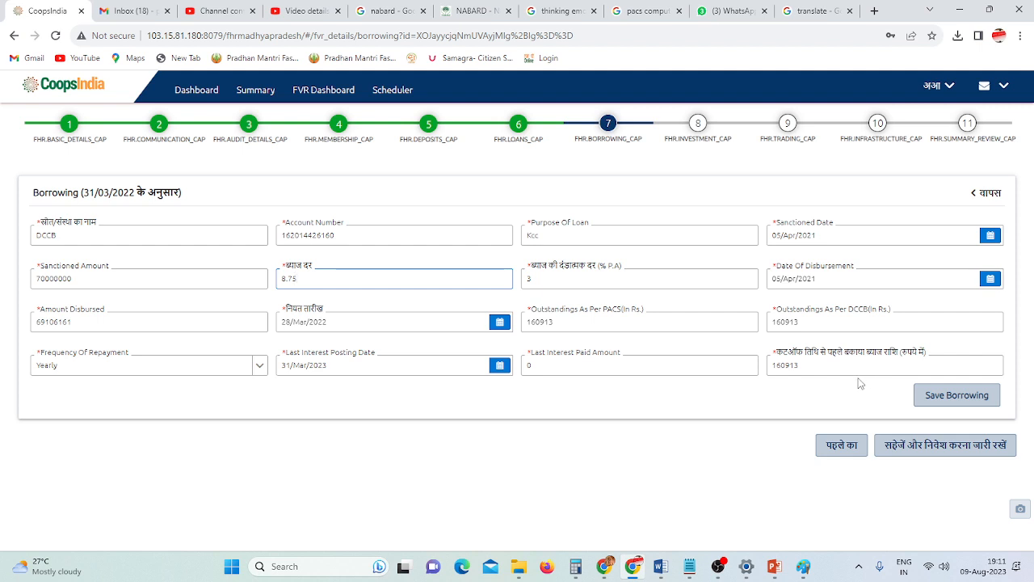
pyautogui.click(990, 199)
# Read through the process questions of the first DCCB borrowing and return to the borrowing list.
pyautogui.click(935, 273)
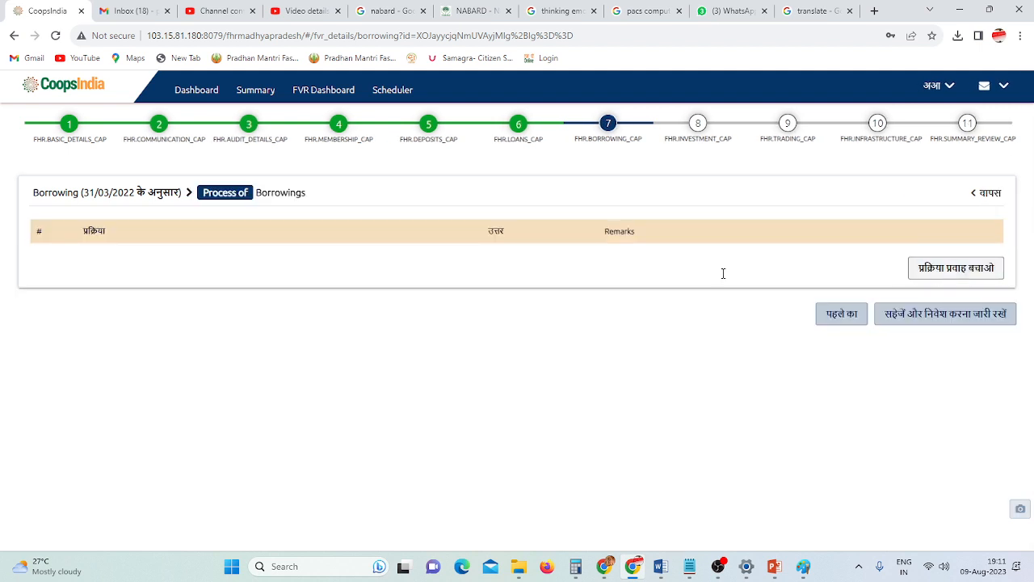
pyautogui.scroll(-5, 347, 347)
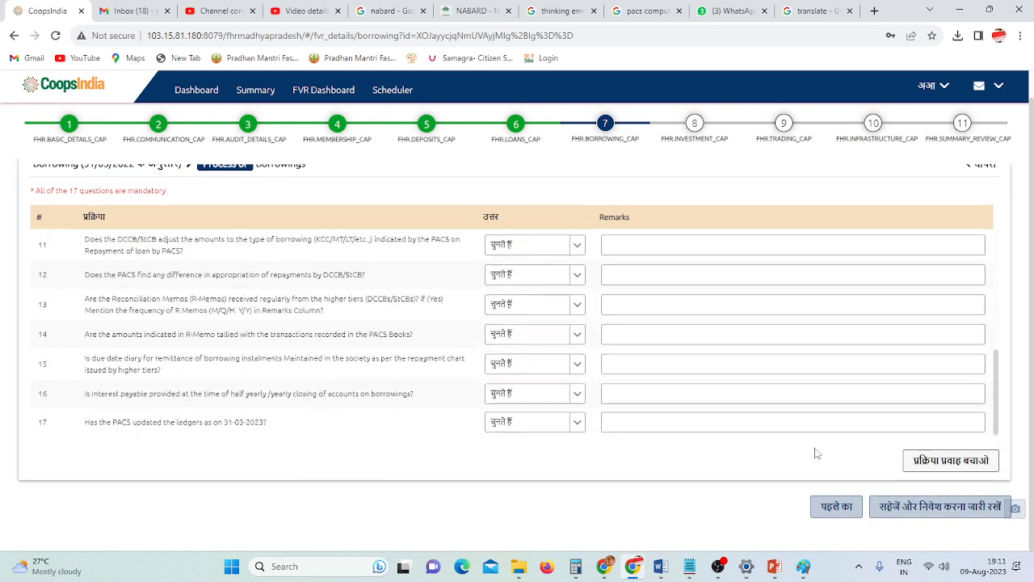
pyautogui.scroll(6, 242, 339)
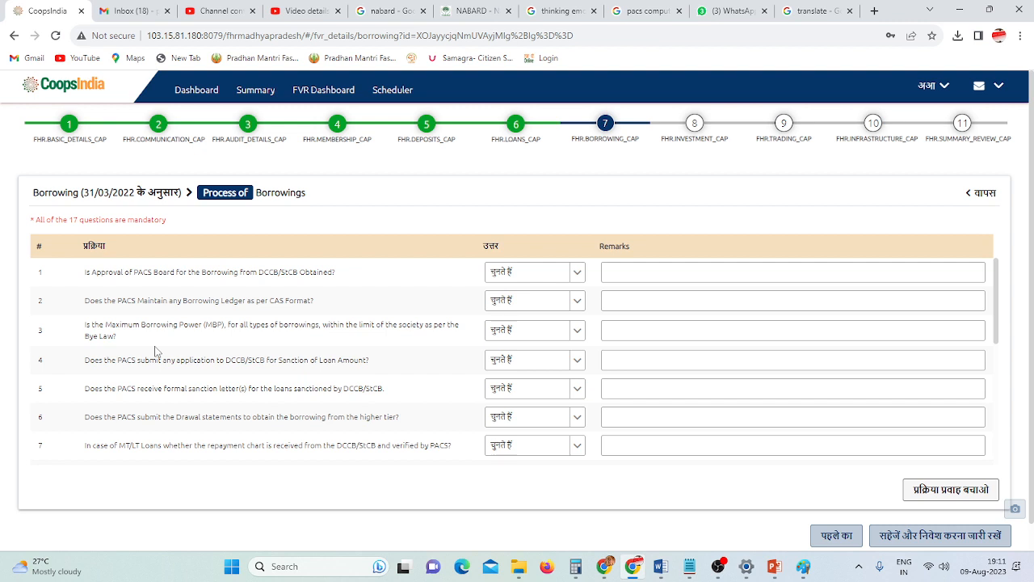
pyautogui.click(987, 194)
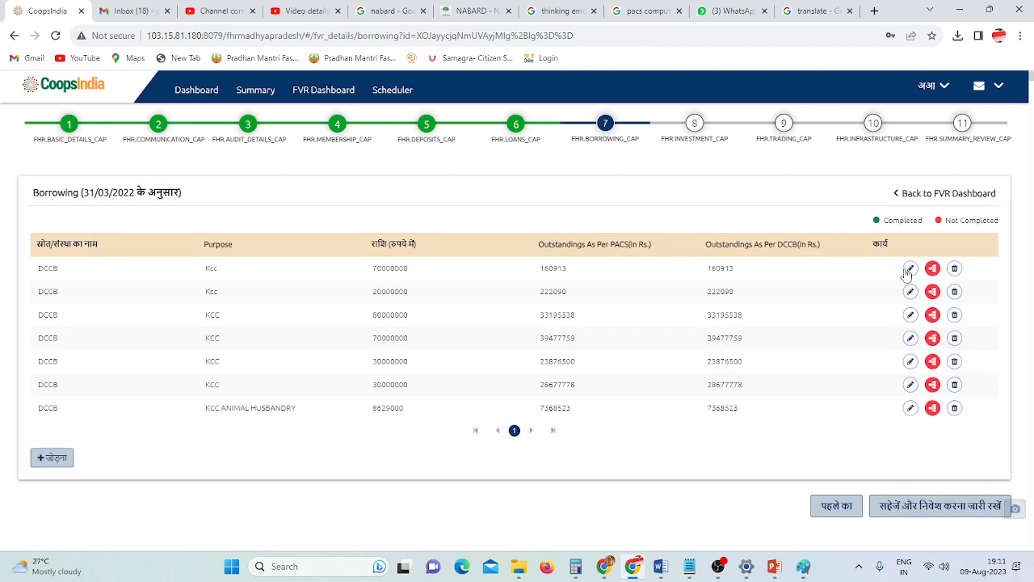
# Save the borrowing section, continue to Investment, and review the process answers for the DCCB shares before returning to the list.
pyautogui.click(911, 516)
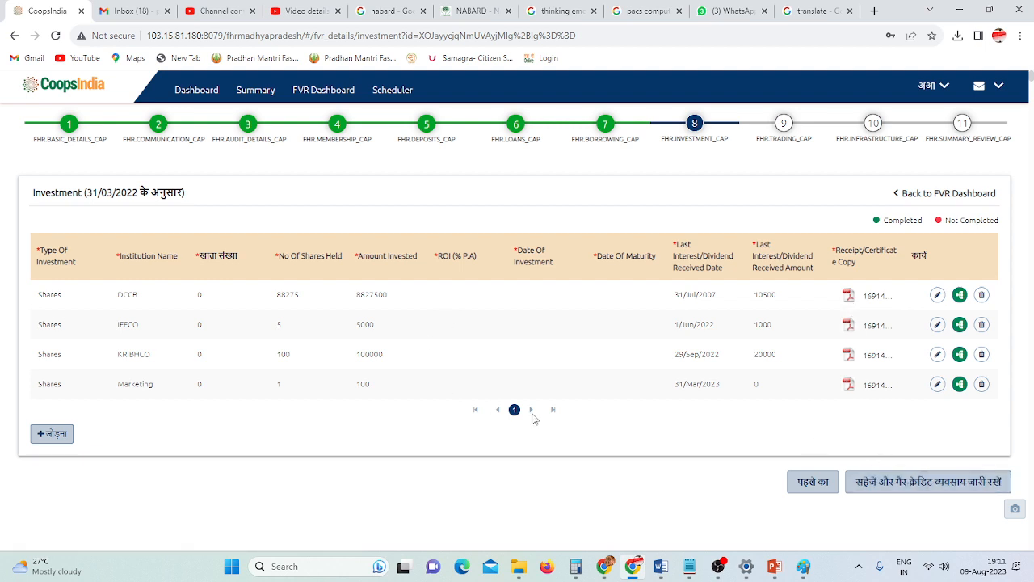
pyautogui.click(959, 296)
pyautogui.scroll(-3, 235, 328)
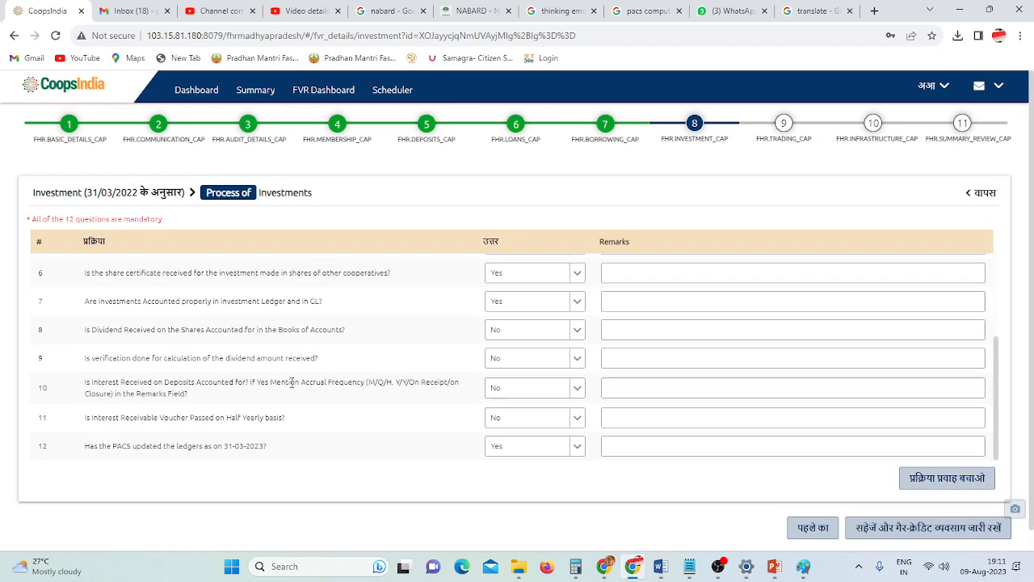
pyautogui.scroll(3, 295, 399)
pyautogui.scroll(1, 932, 352)
pyautogui.click(982, 194)
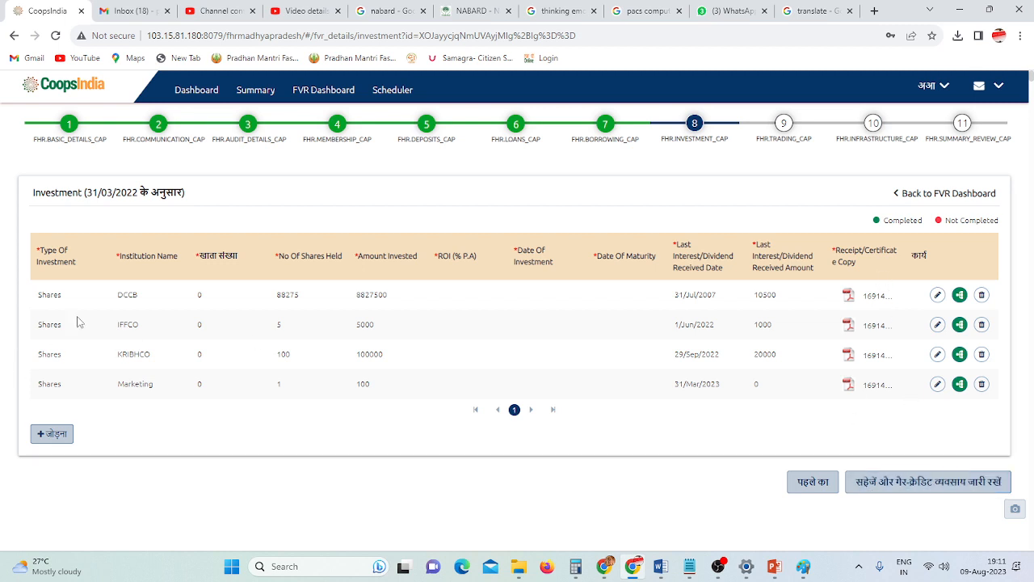
pyautogui.click(58, 441)
pyautogui.click(63, 298)
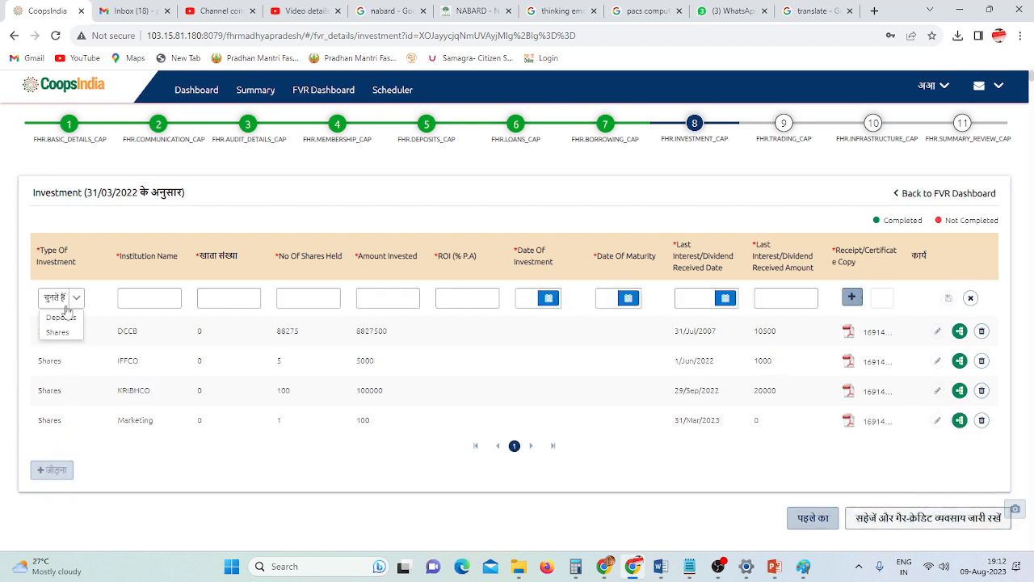
pyautogui.click(342, 253)
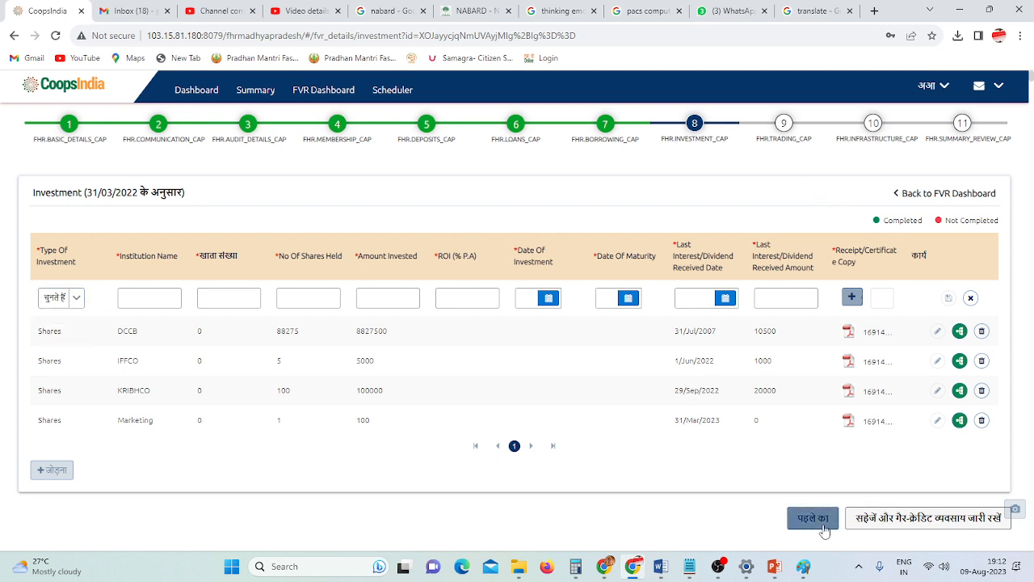
pyautogui.click(970, 301)
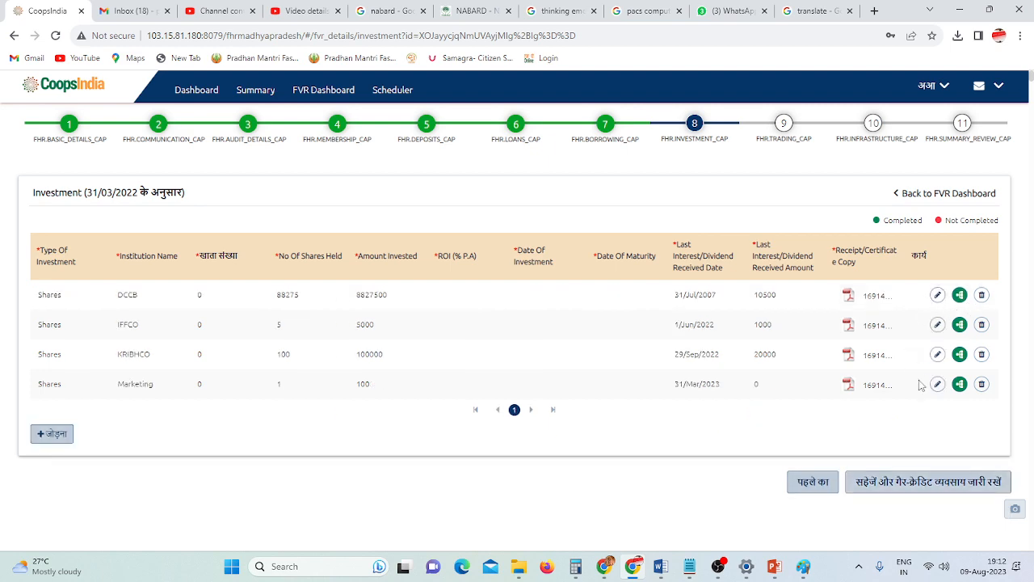
# Save the investment section, continue to the non-credit business section, and check the Fertilizers, Pesticides and Seeds entries.
pyautogui.click(902, 489)
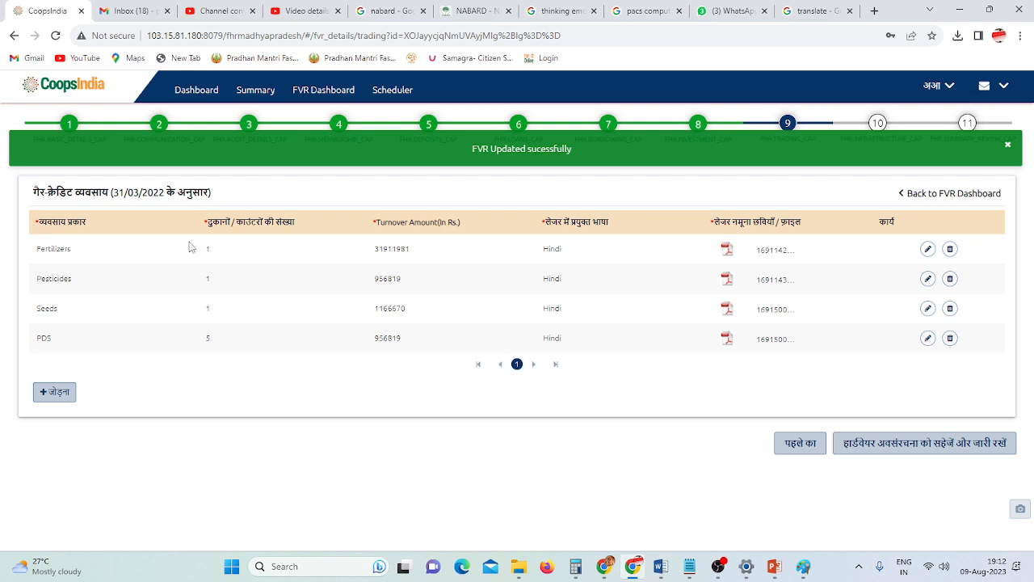
pyautogui.moveTo(47, 248); pyautogui.dragTo(259, 260)
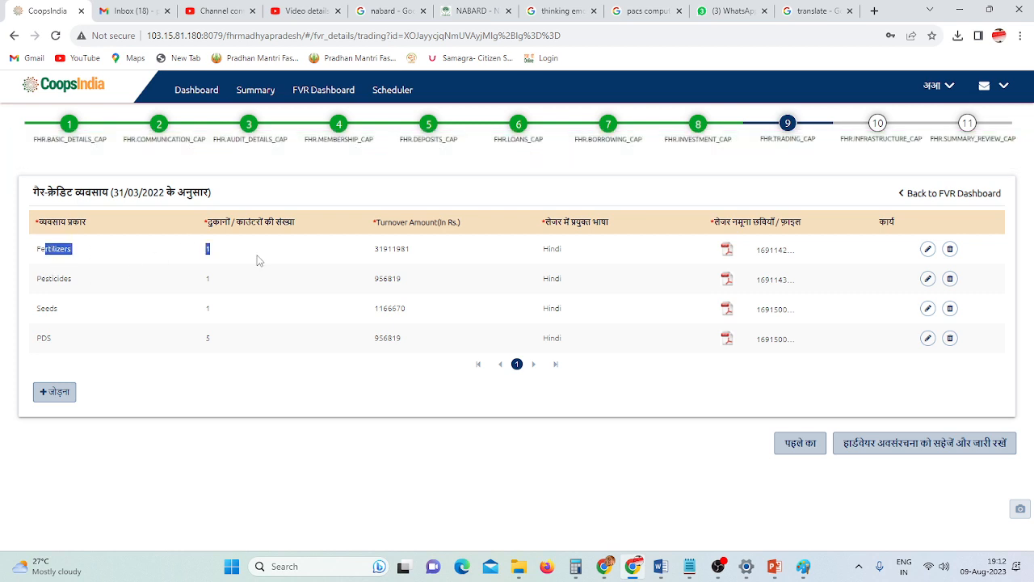
pyautogui.doubleClick(42, 284)
pyautogui.doubleClick(45, 309)
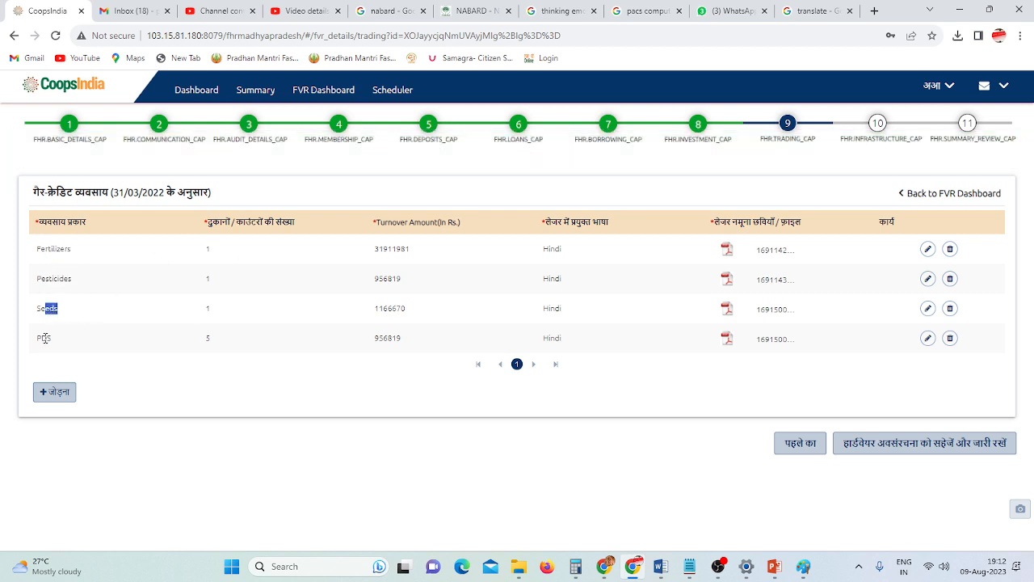
# Open the Fertilizers entry for editing, check its transaction counts and amounts, and return to the non-credit business list without saving.
pyautogui.doubleClick(45, 338)
pyautogui.click(927, 249)
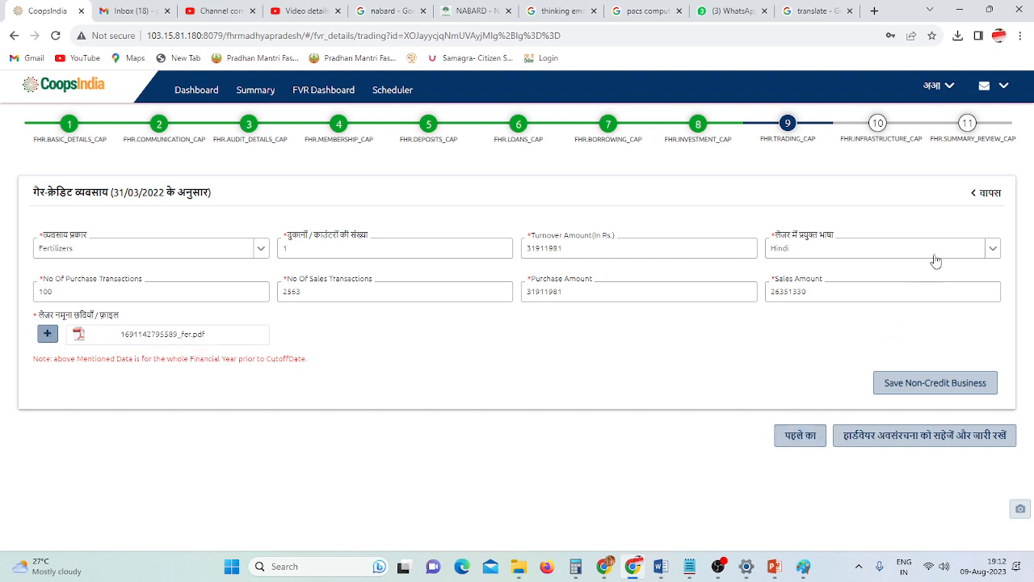
pyautogui.click(984, 196)
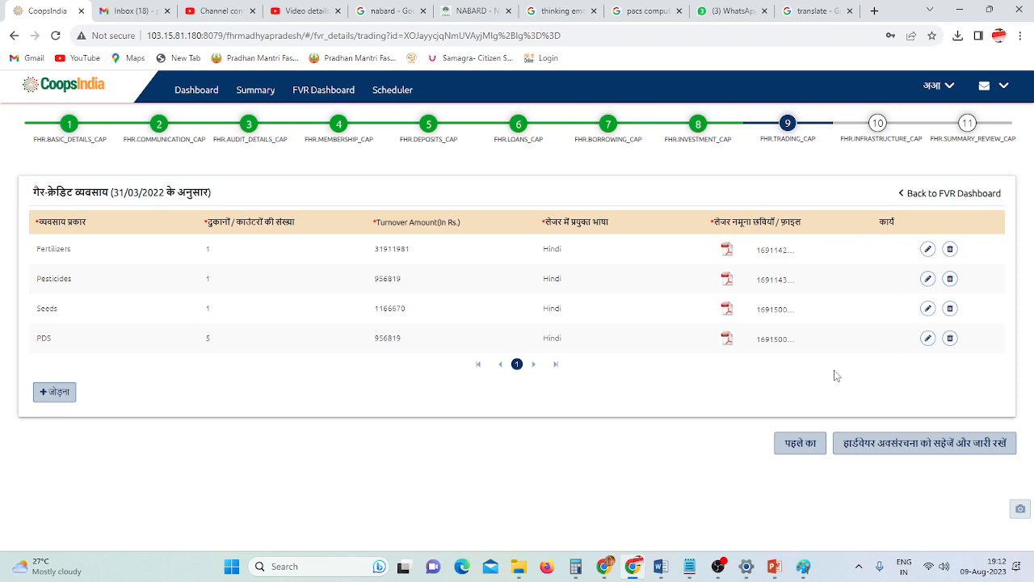
# Save the non-credit business section, check the hardware infrastructure answers, and save that section to continue to the summary review.
pyautogui.click(861, 451)
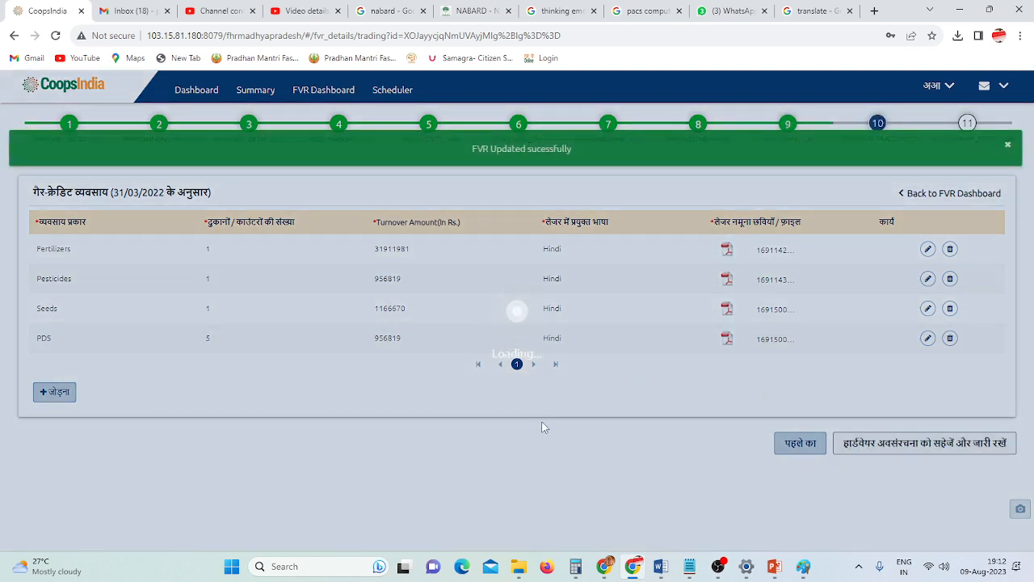
pyautogui.scroll(-2, 432, 388)
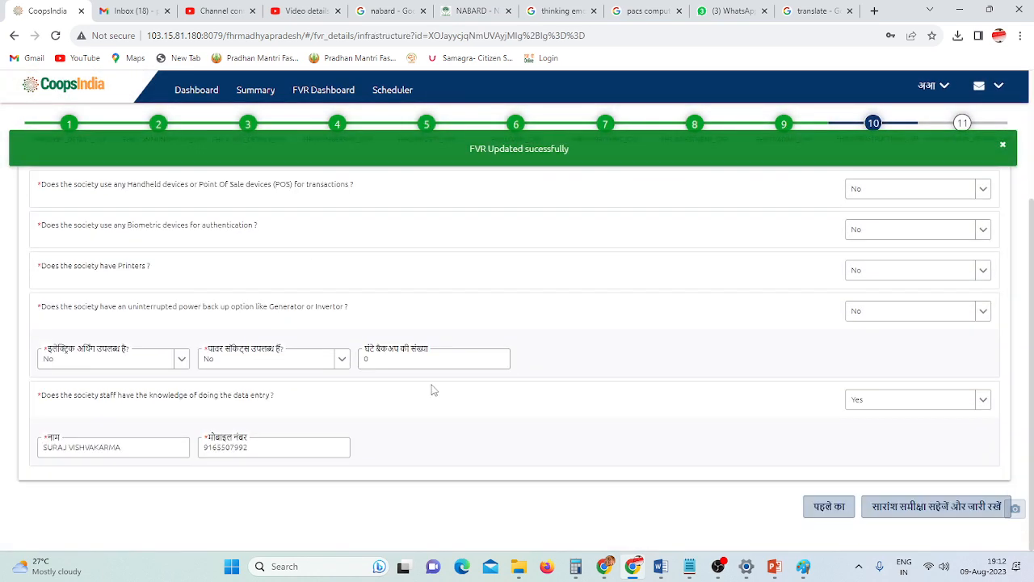
pyautogui.scroll(2, 428, 411)
pyautogui.scroll(-2, 695, 452)
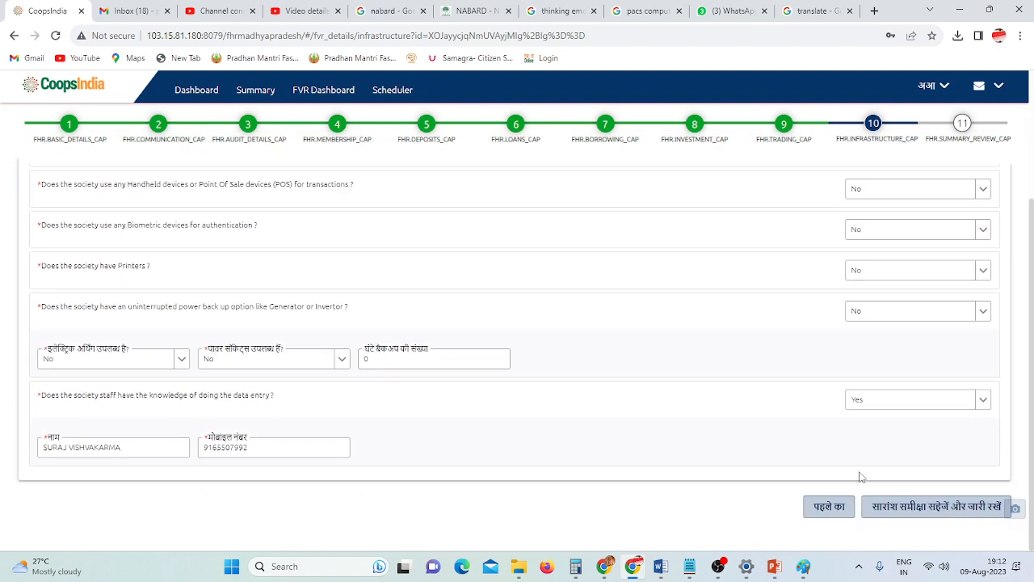
pyautogui.click(893, 513)
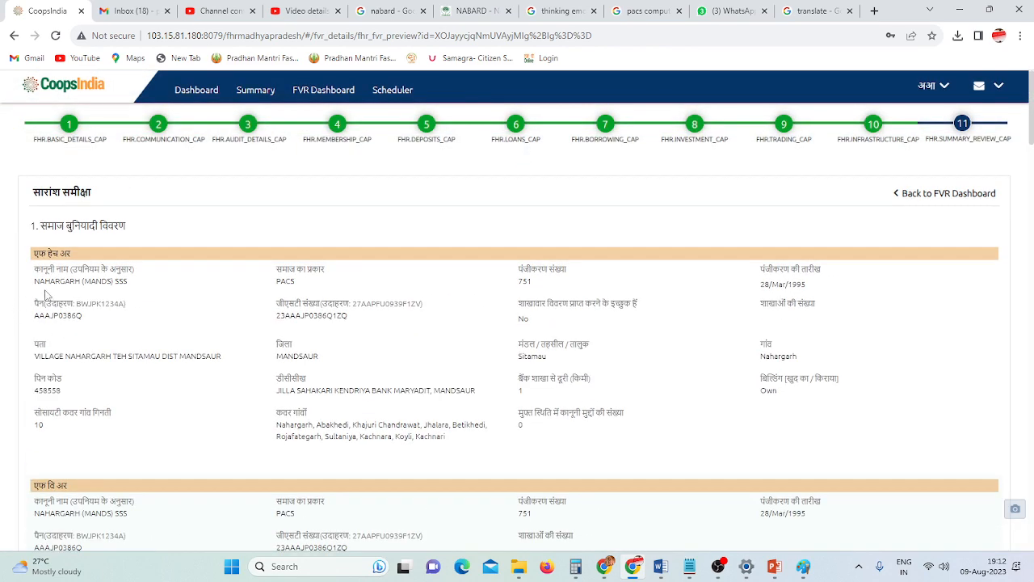
# Review the full summary, comparing the society's FHR and FVR details from the basic information down to the remarks and FVR file copy.
pyautogui.tripleClick(38, 278)
pyautogui.scroll(-4, 249, 383)
pyautogui.scroll(3, 335, 351)
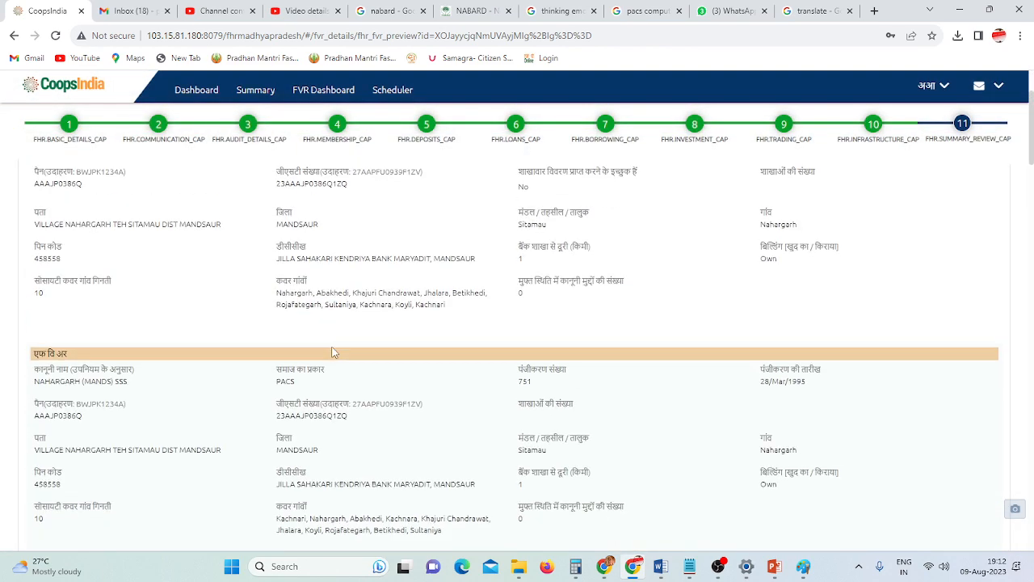
pyautogui.scroll(-8, 363, 344)
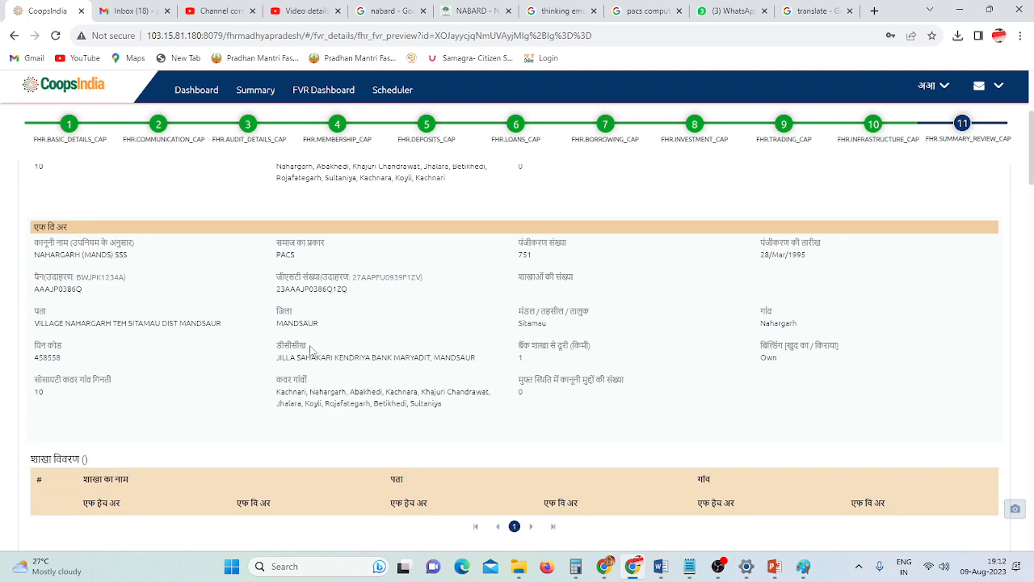
pyautogui.scroll(-20, 429, 372)
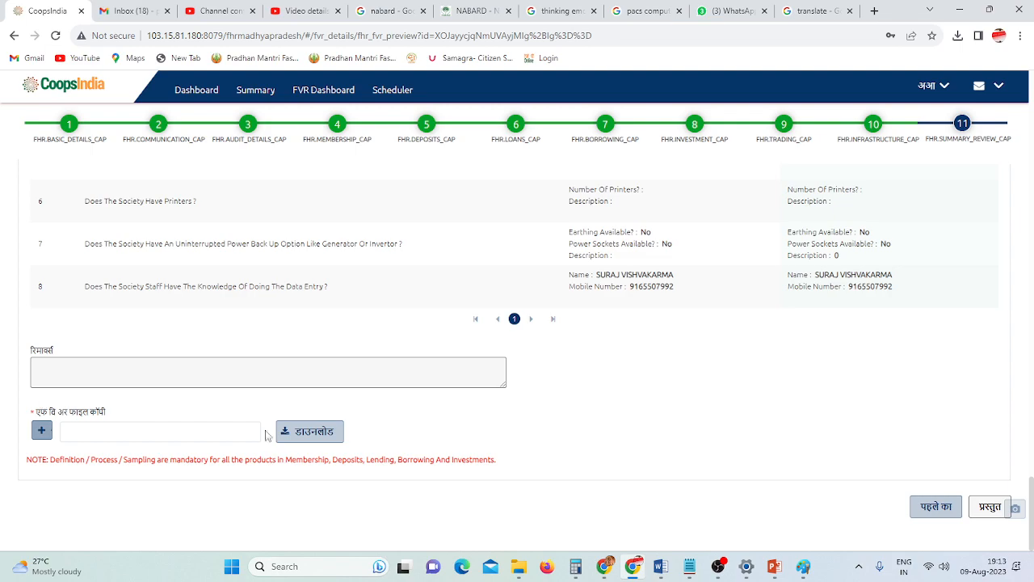
pyautogui.scroll(15, 234, 416)
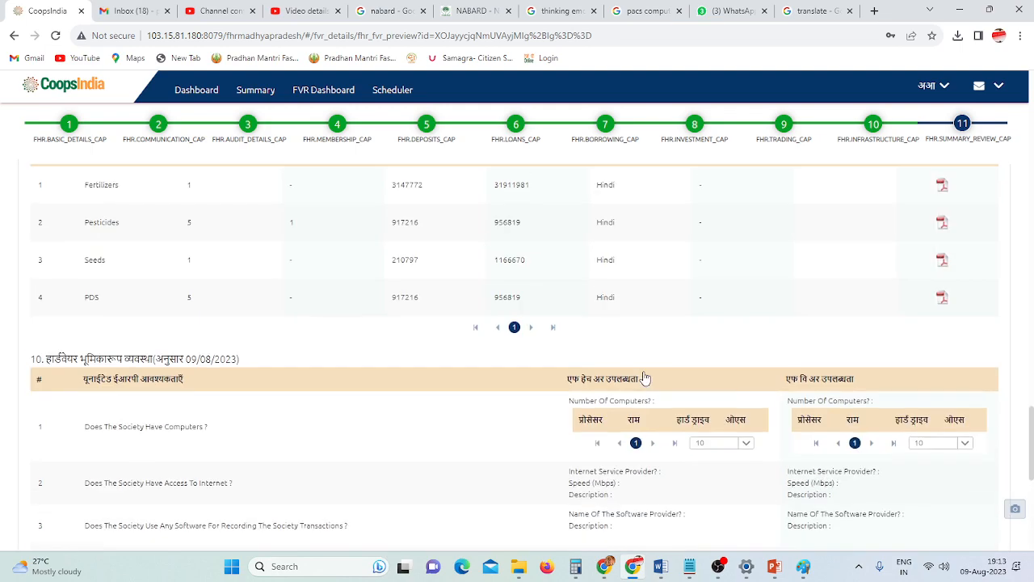
pyautogui.scroll(15, 647, 370)
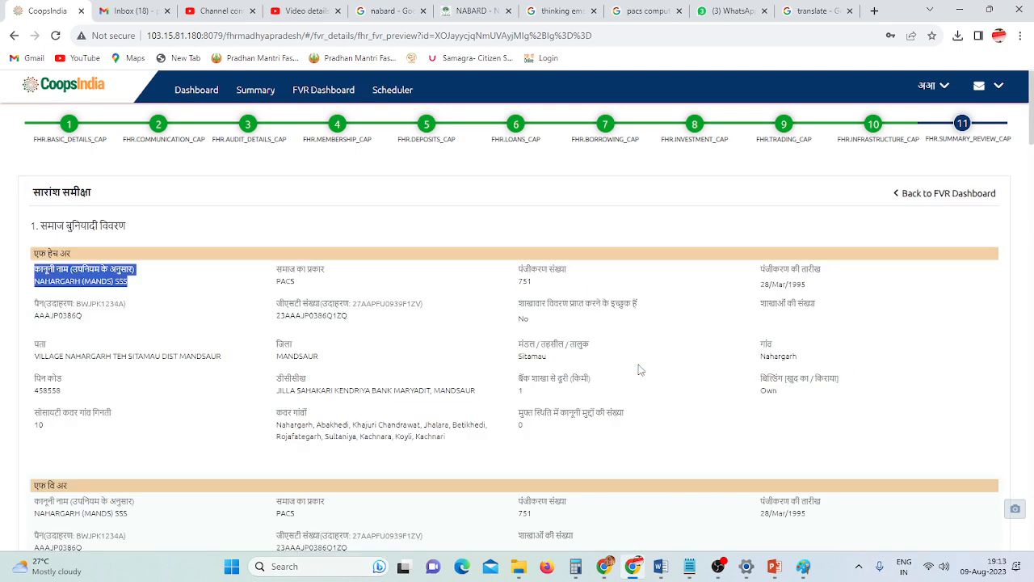
pyautogui.scroll(-20, 300, 392)
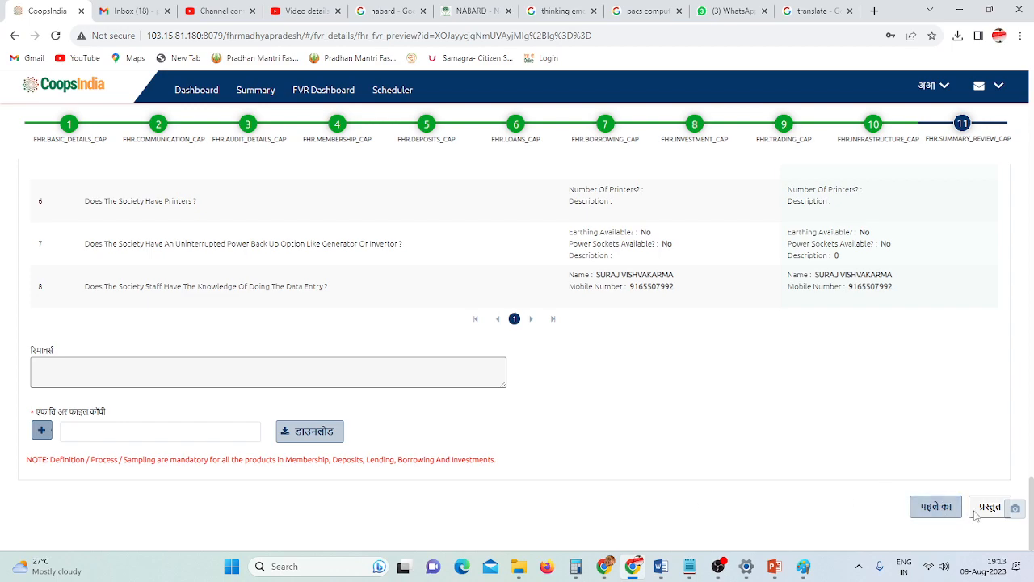
pyautogui.scroll(20, 736, 443)
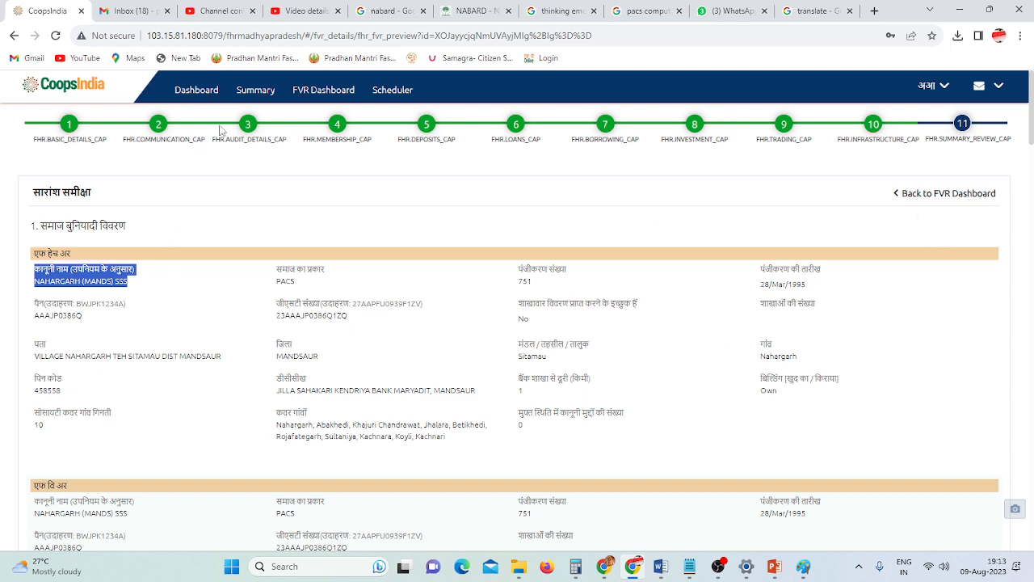
# Leave the summary review for the main dashboard and open the scheduler's list of upcoming FVR visits.
pyautogui.click(212, 92)
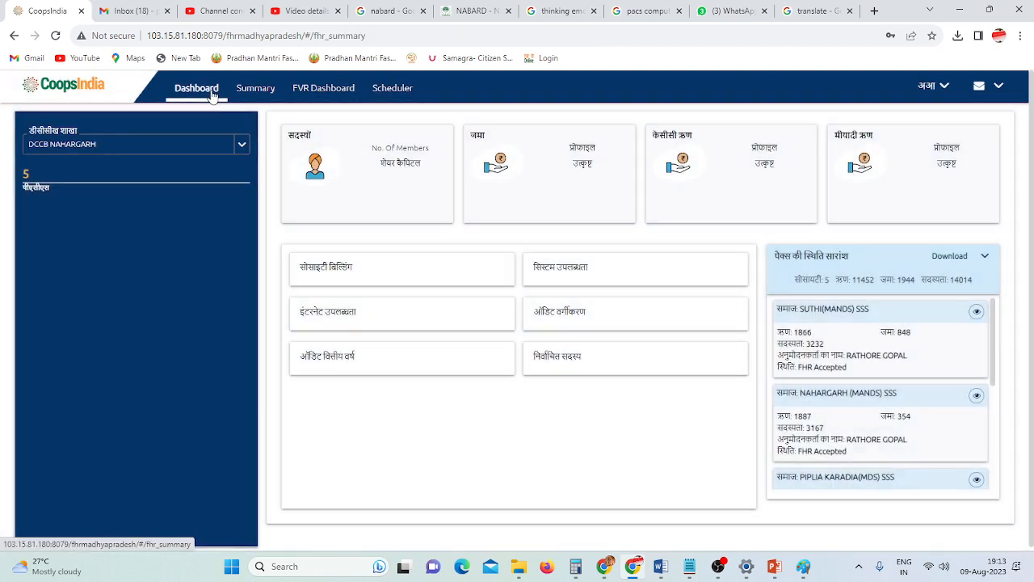
pyautogui.click(406, 89)
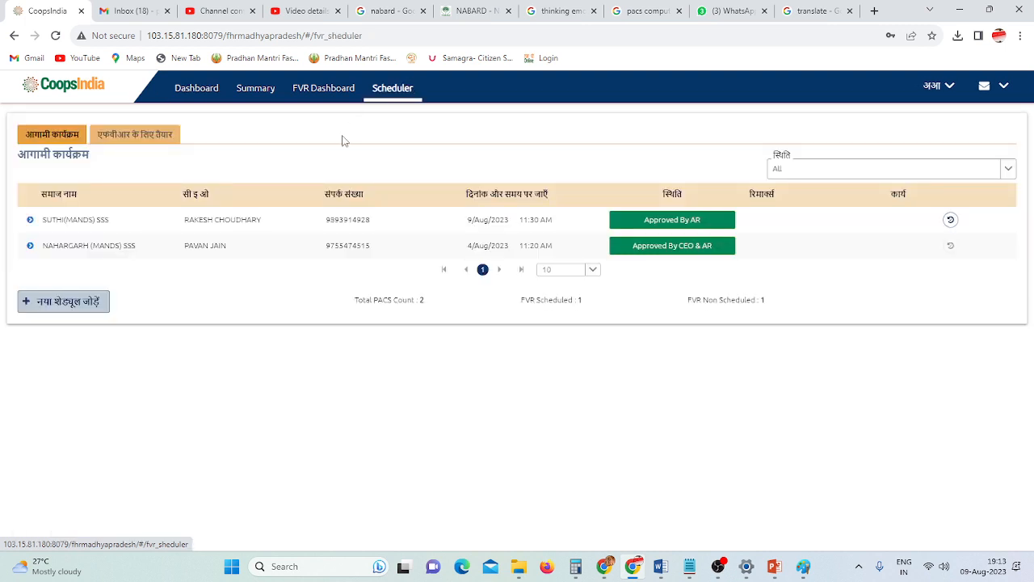
pyautogui.click(717, 566)
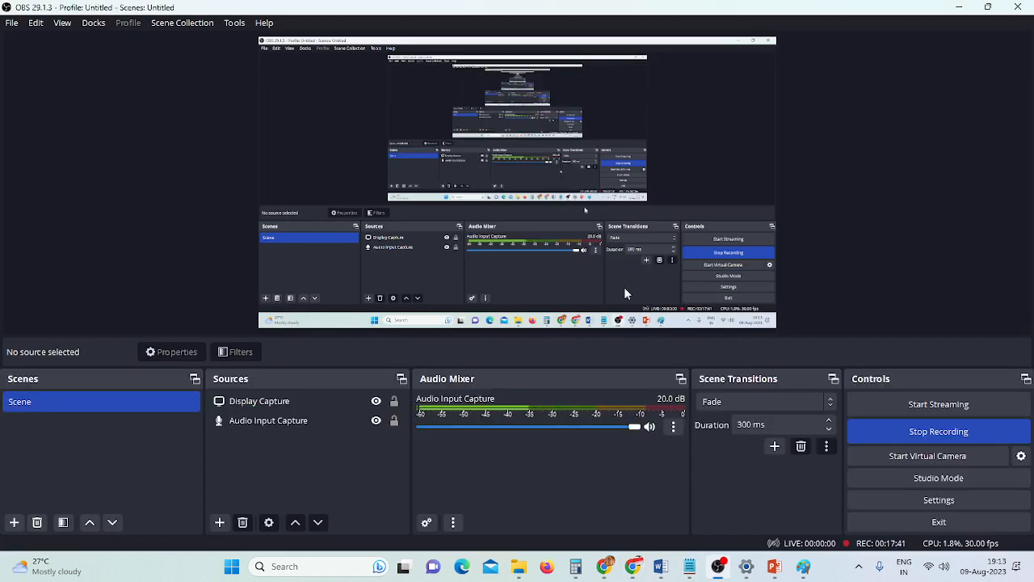